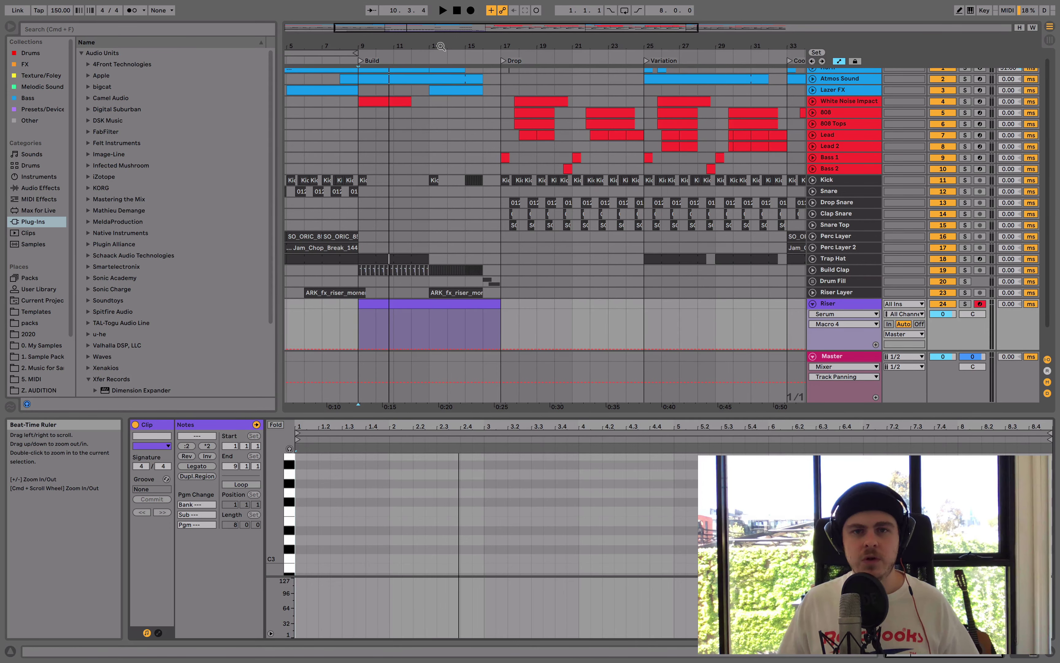
- Play the arrangement from the start of the Build section at bar 9 into the Drop
left_click(440, 46)
left_click_drag(440, 46, 451, 46)
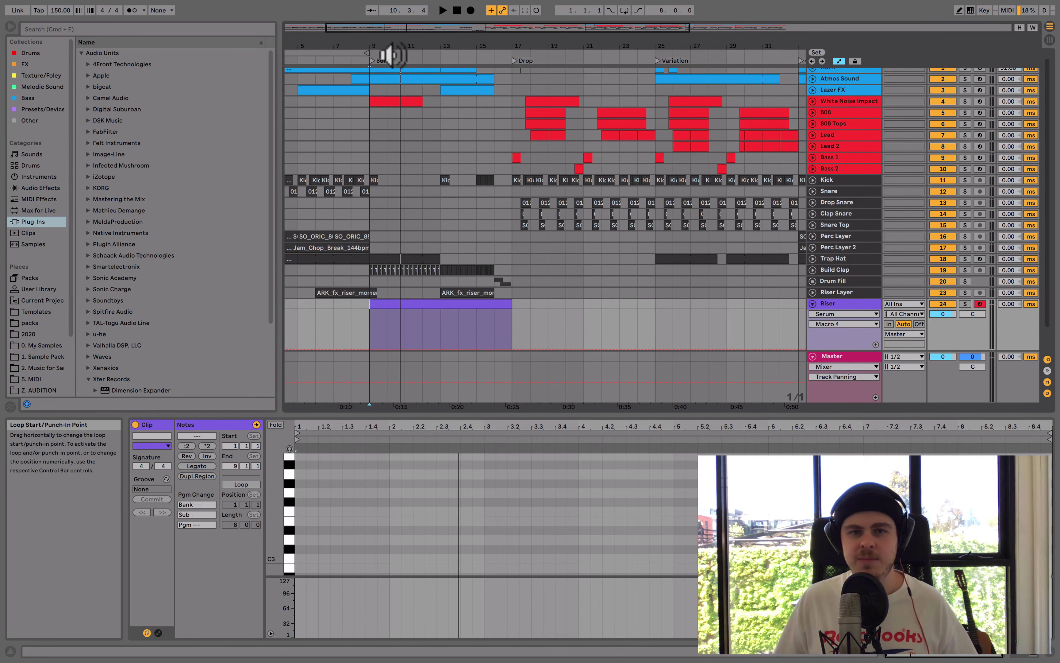
left_click_drag(398, 48, 408, 37)
left_click(387, 71)
key("space")
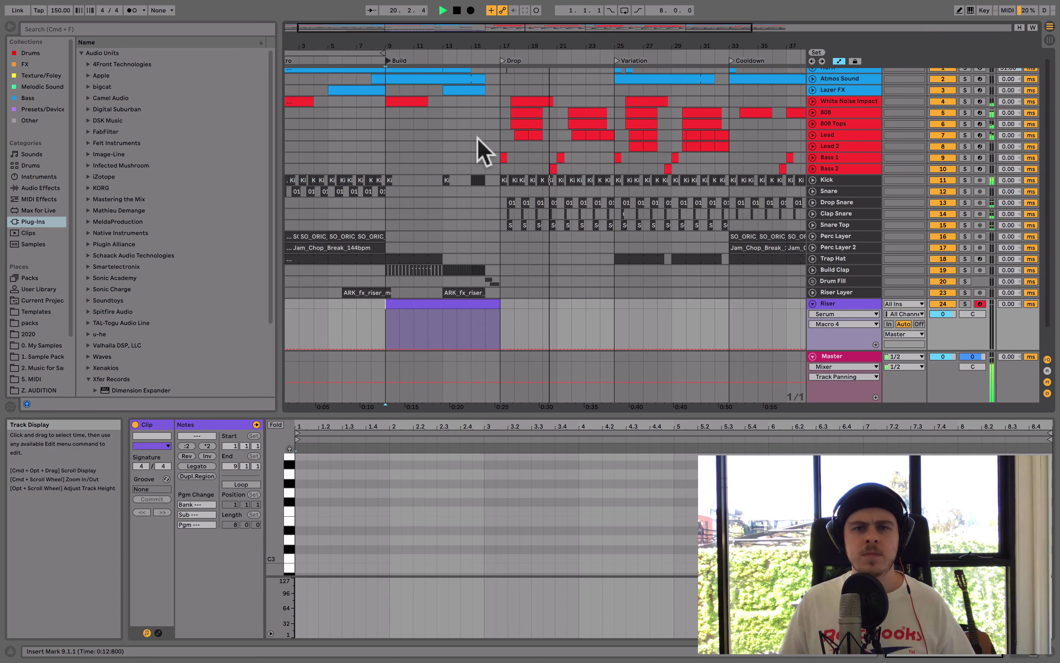
key("space")
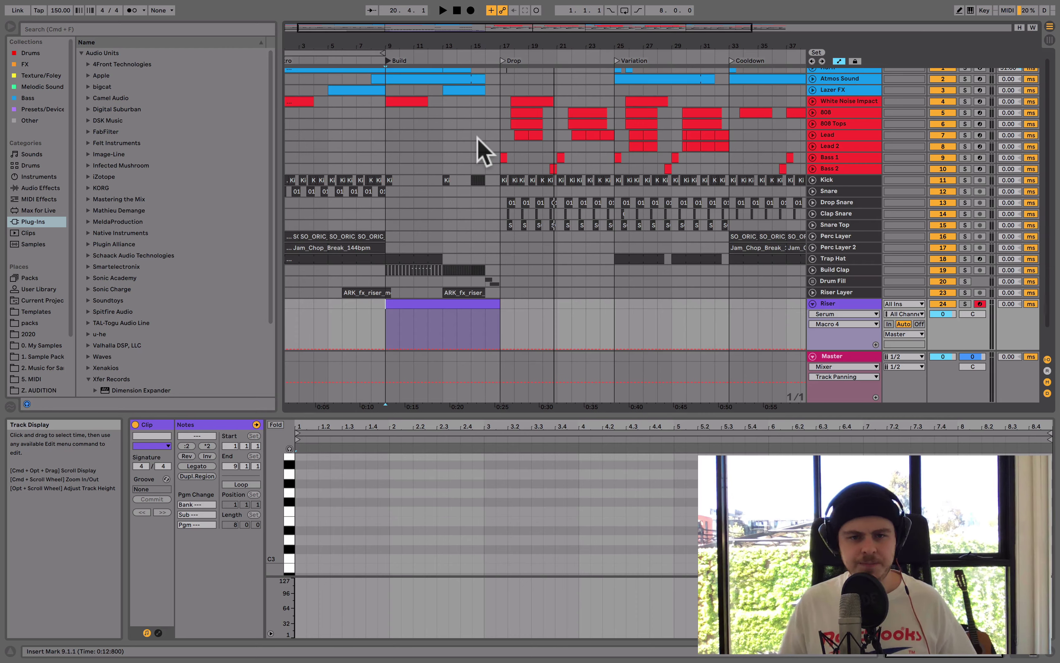
- Add a C3 note spanning the full eight bars of the Riser clip and preview it from bar 9
left_click(848, 306)
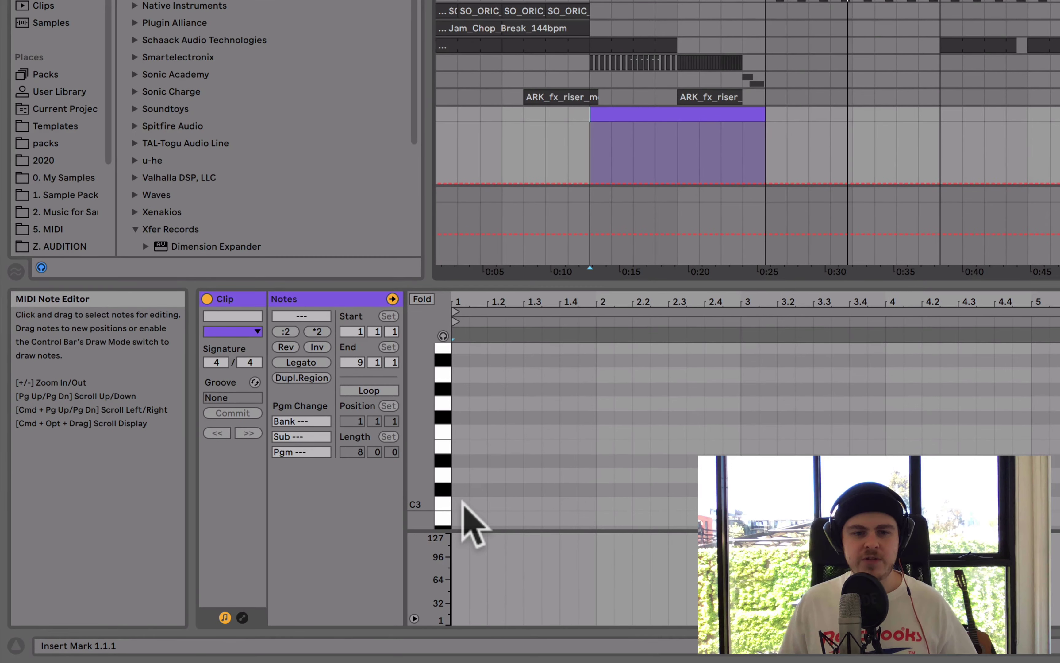
double_click(463, 503)
left_click(302, 362)
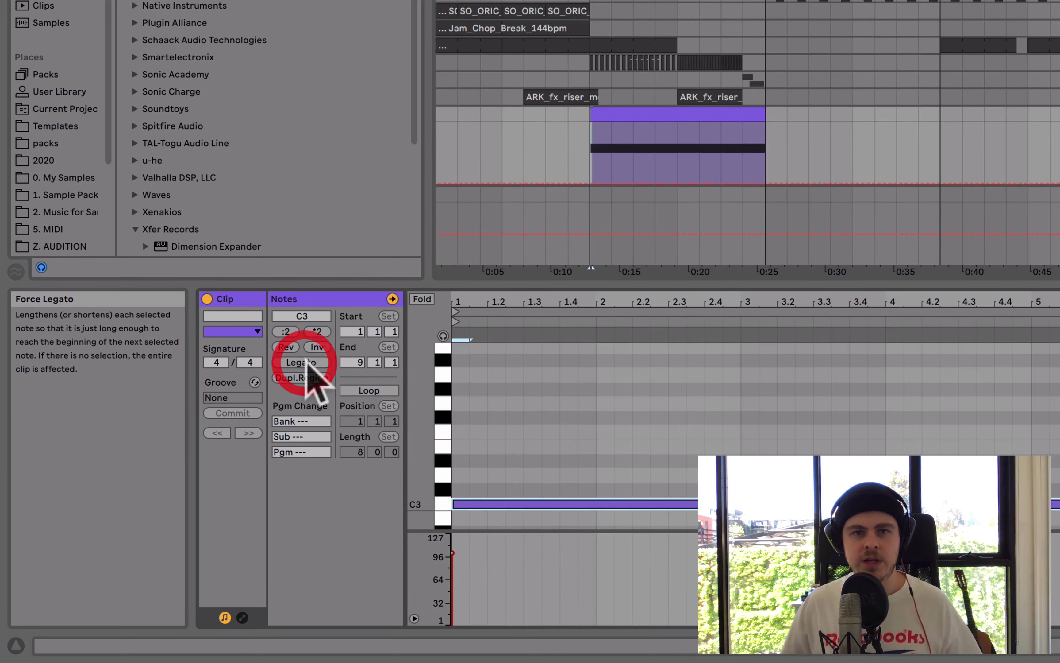
left_click(669, 109)
key("space")
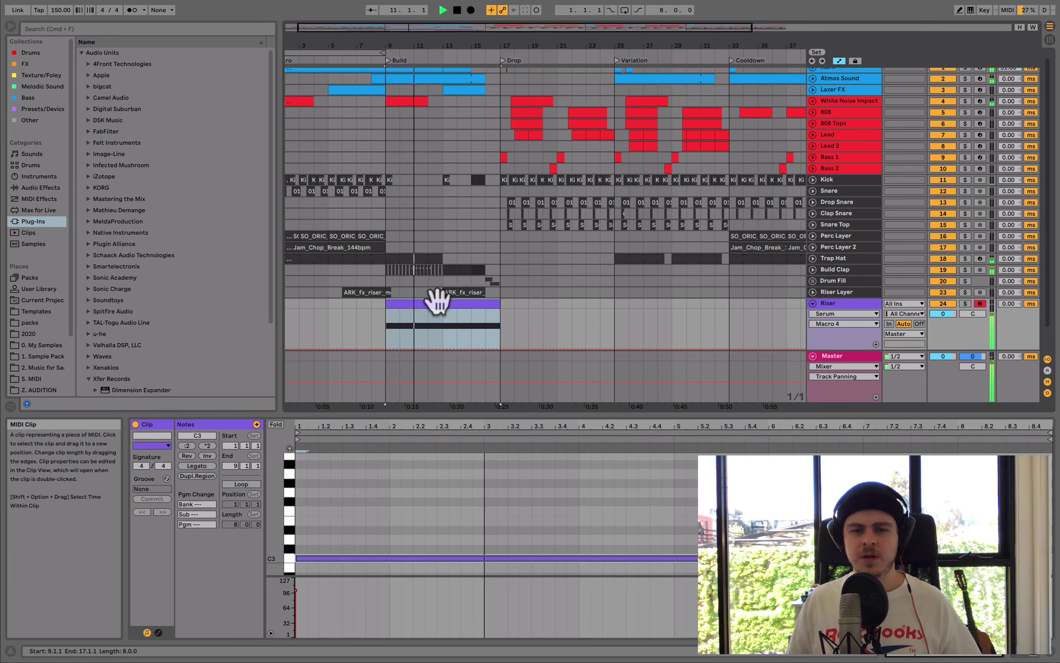
key("space")
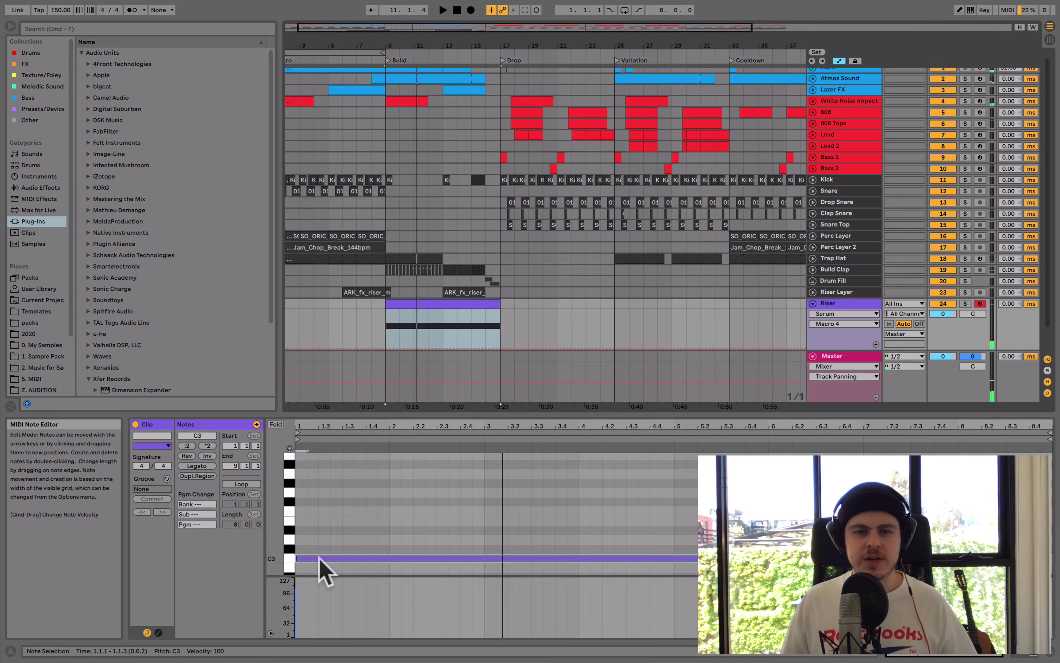
- Transpose the Riser clip's note up to F3 and preview it
left_click_drag(319, 558, 319, 512)
key("space")
key("space")
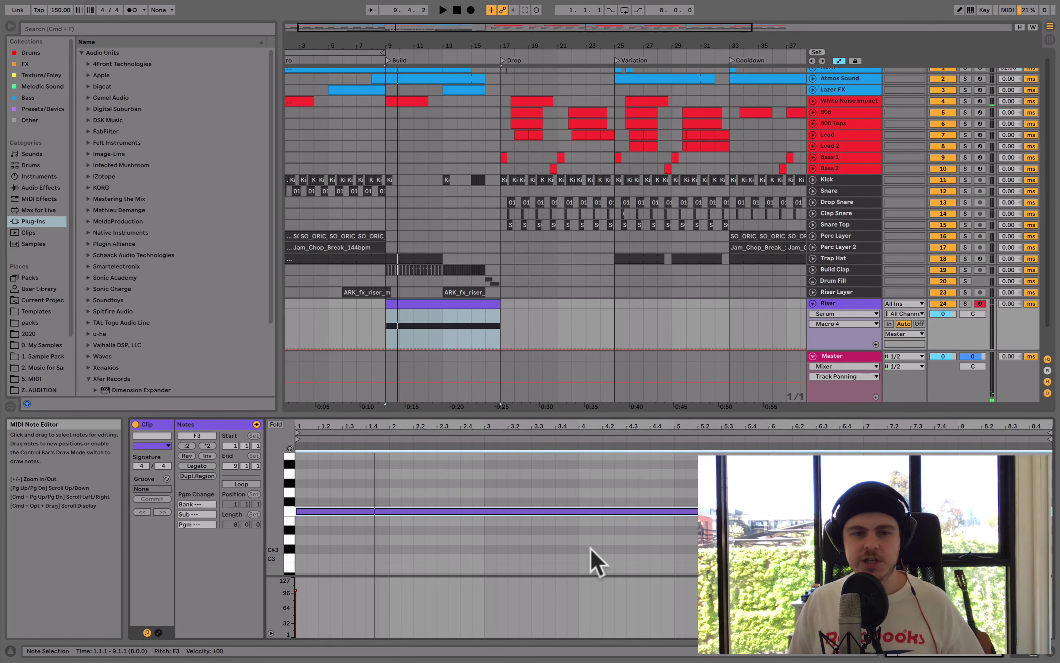
- Open the Riser track's Serum interface and move its window clear of the Riser clip
left_click(840, 303)
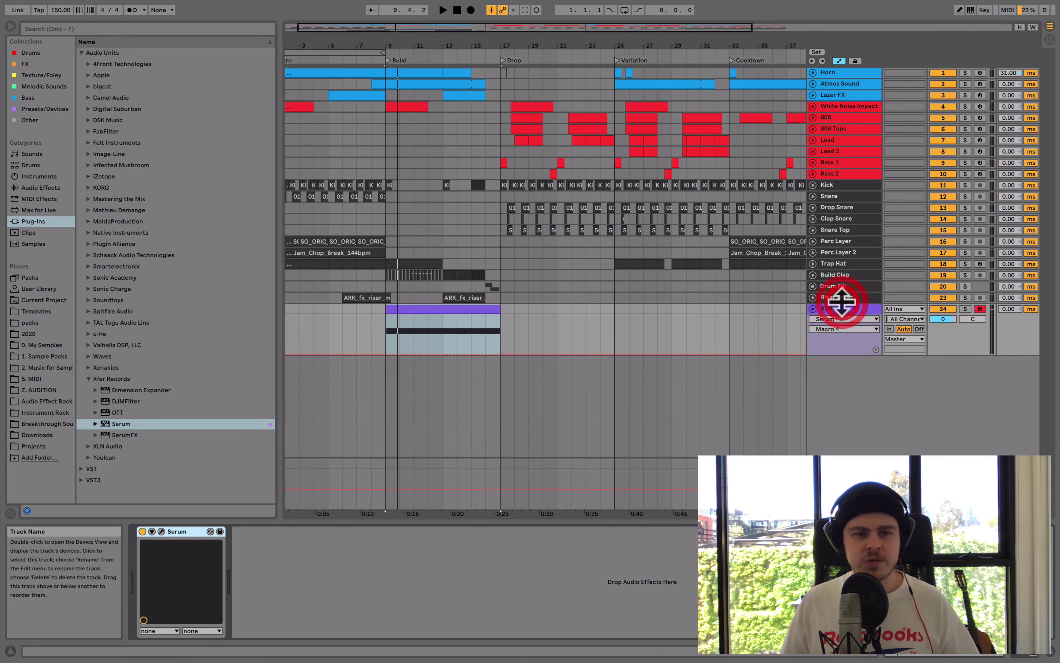
left_click(160, 532)
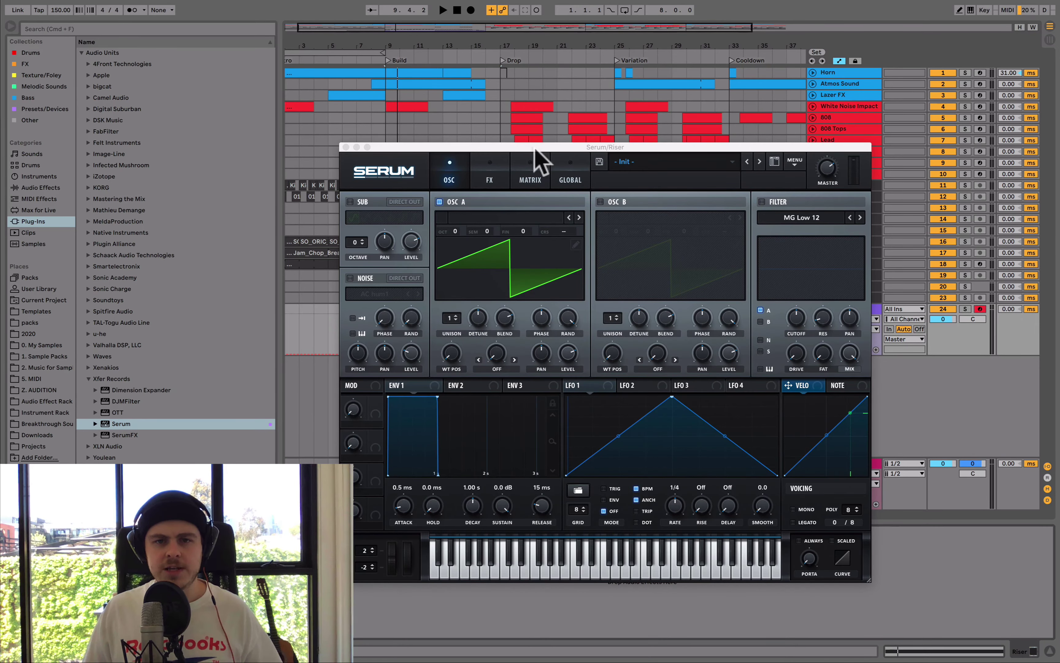
left_click_drag(543, 146, 698, 232)
left_click(698, 234)
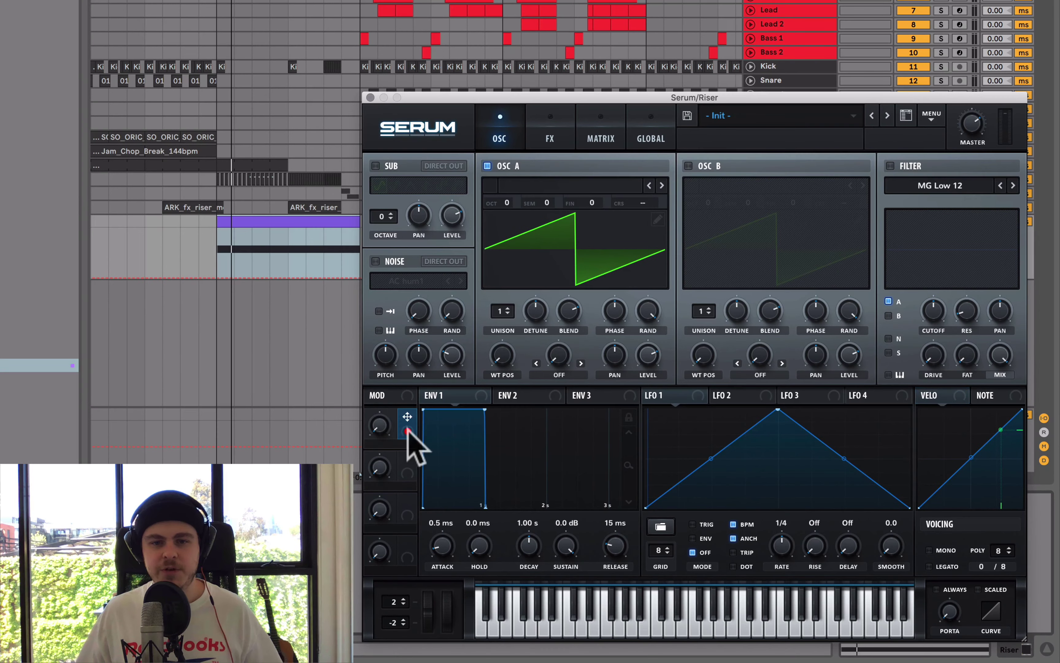
- Assign Macro 1 to Oscillator A's coarse pitch in Serum and raise the modulation amount
left_click(536, 474)
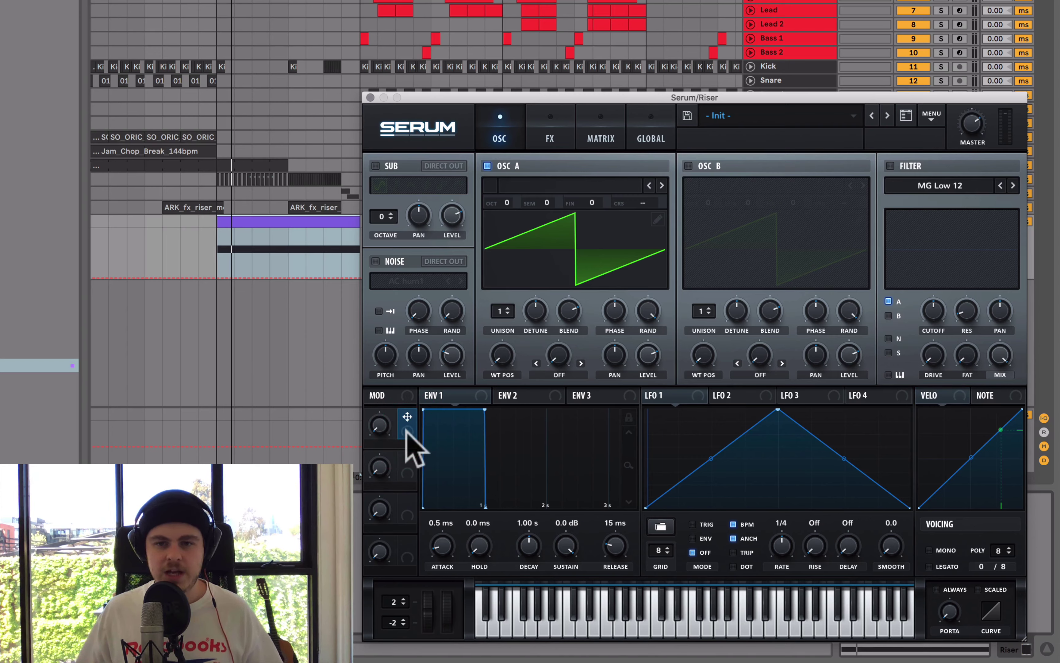
left_click_drag(405, 430, 649, 202)
left_click(662, 204, "alt+shift")
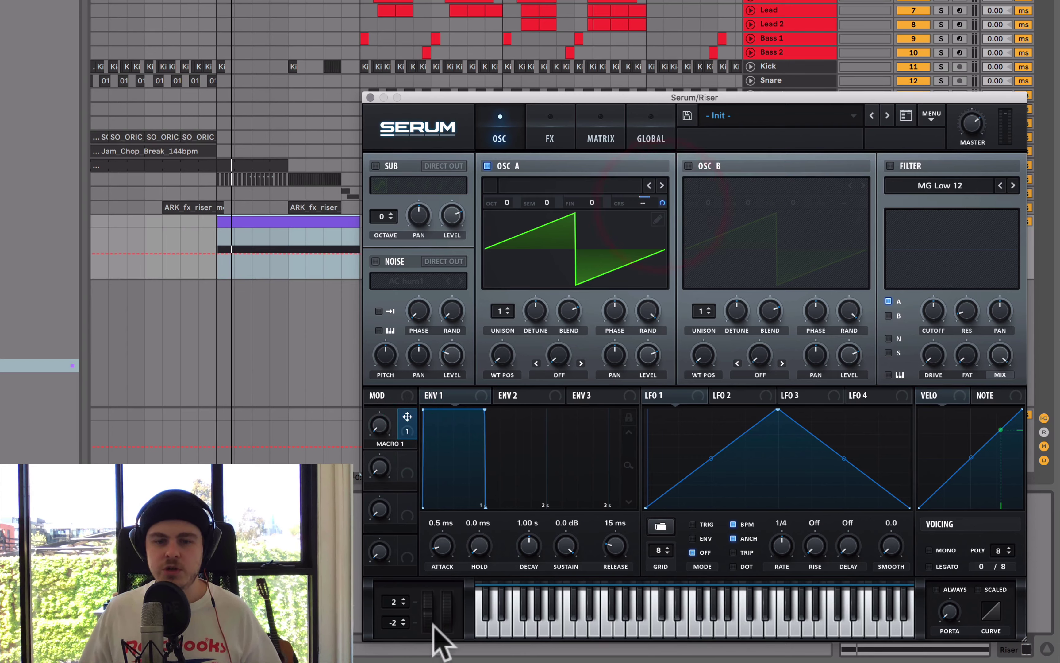
left_click(435, 556)
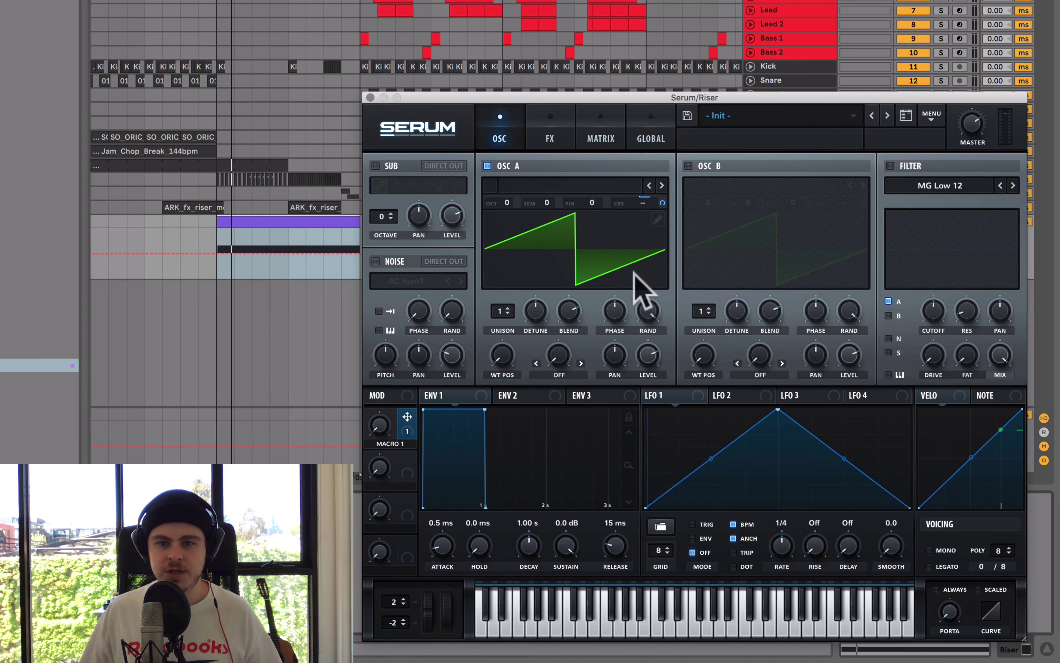
left_click_drag(664, 198, 667, 127)
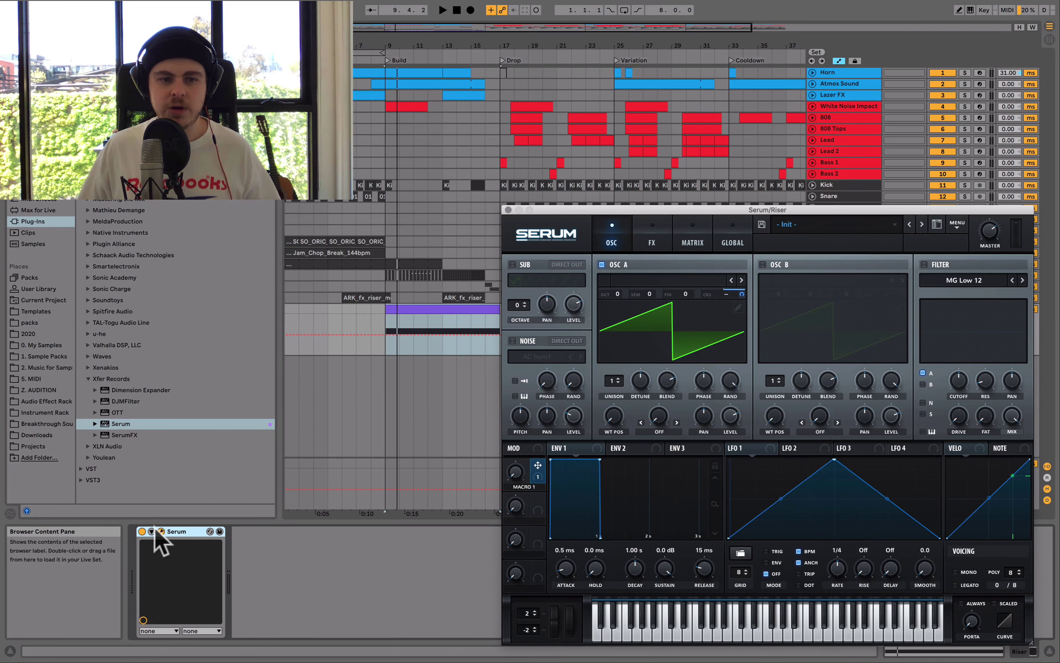
- Expose Serum's Macro 1 as a configured parameter on the Riser track's device and close the Serum window
left_click(151, 531)
left_click(242, 531)
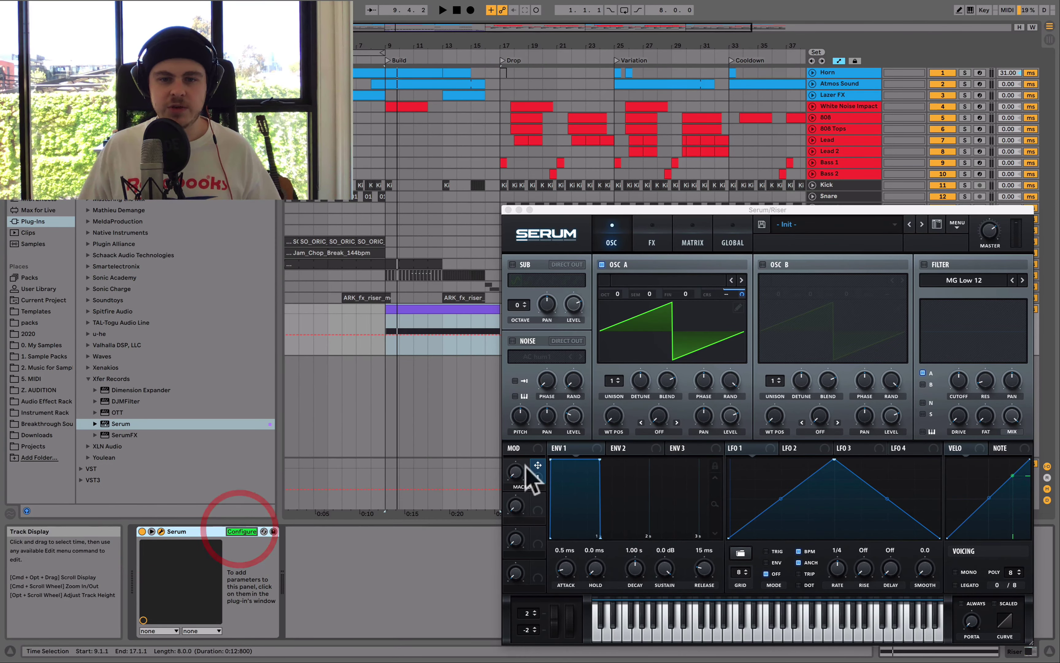
left_click(516, 469)
left_click(505, 526)
left_click(242, 531)
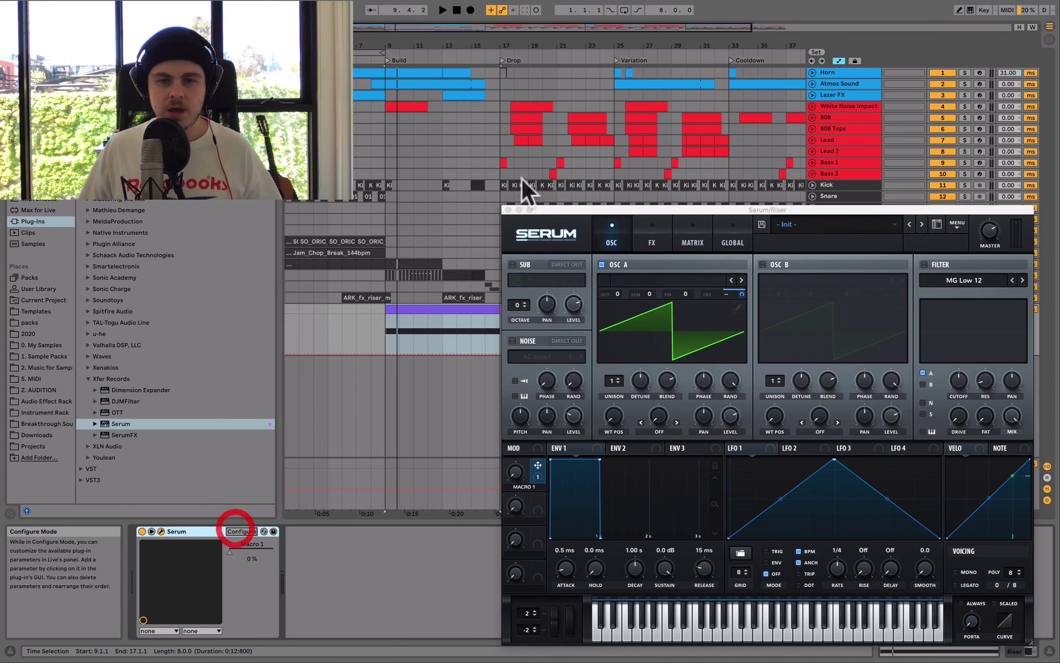
left_click(508, 210)
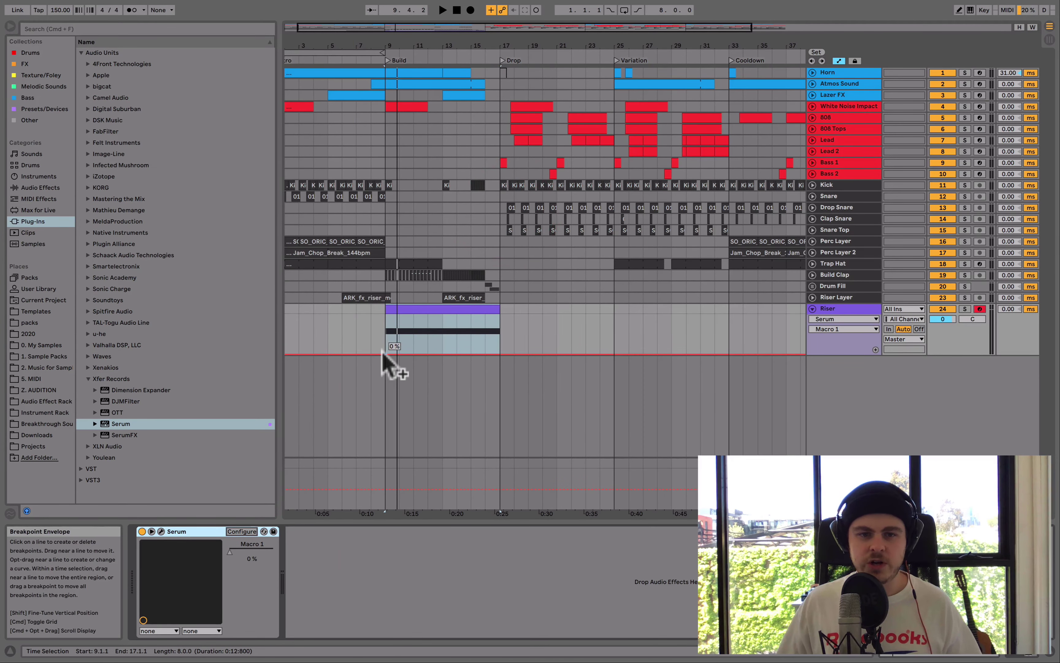
- Draw a Macro 1 automation ramp across the Riser clip from 0% at bar 9 to its maximum at bar 17 and preview it
left_click_drag(386, 353, 499, 313)
left_click(472, 310)
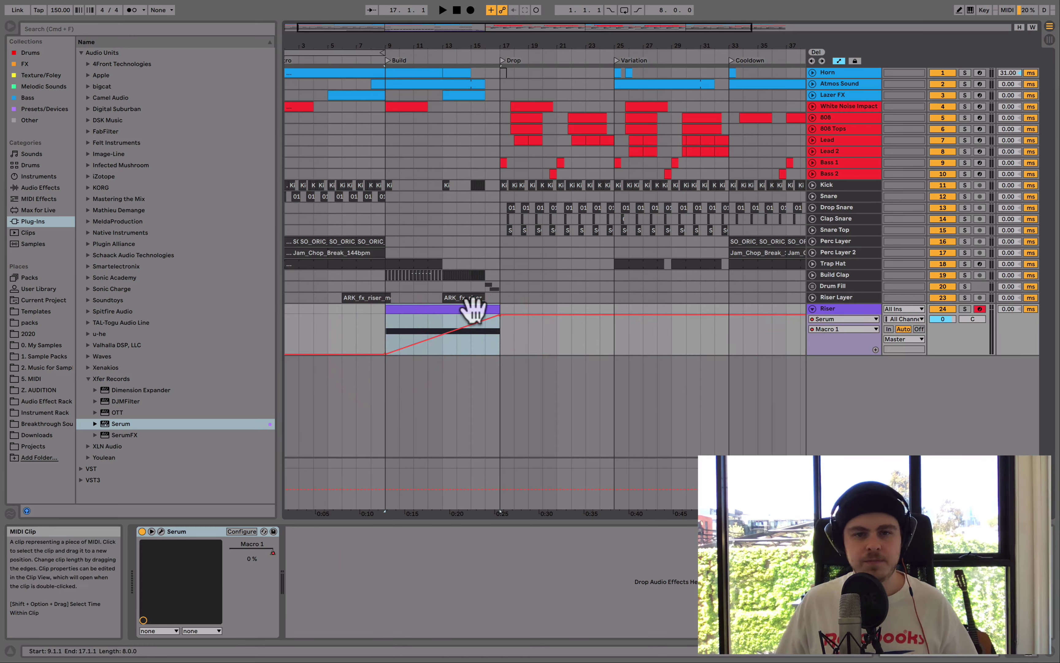
key("space")
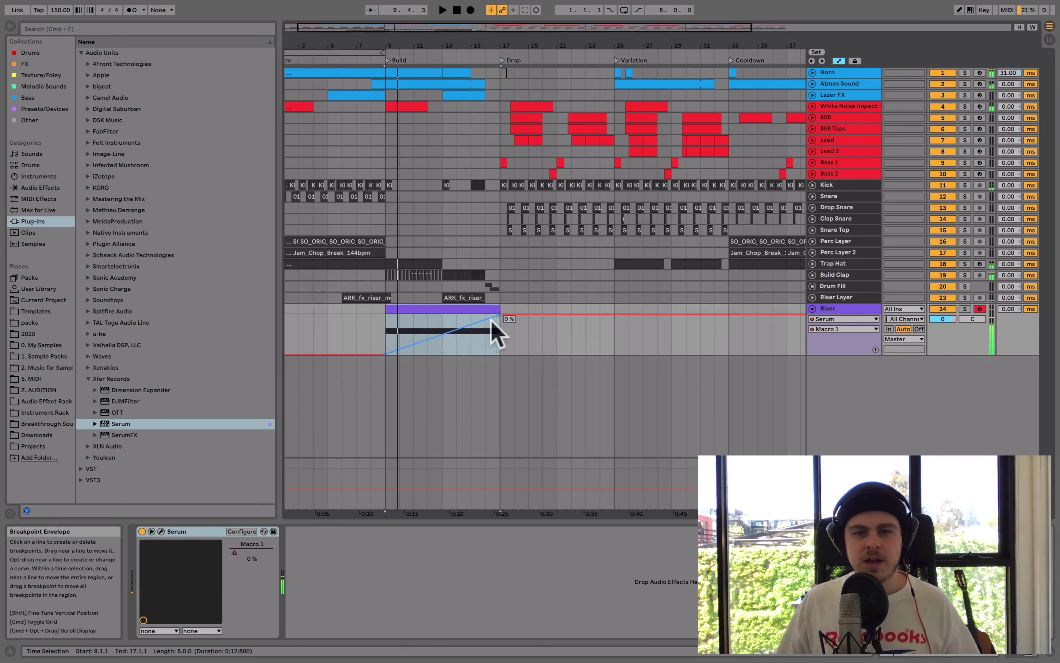
key("space")
left_click(503, 333)
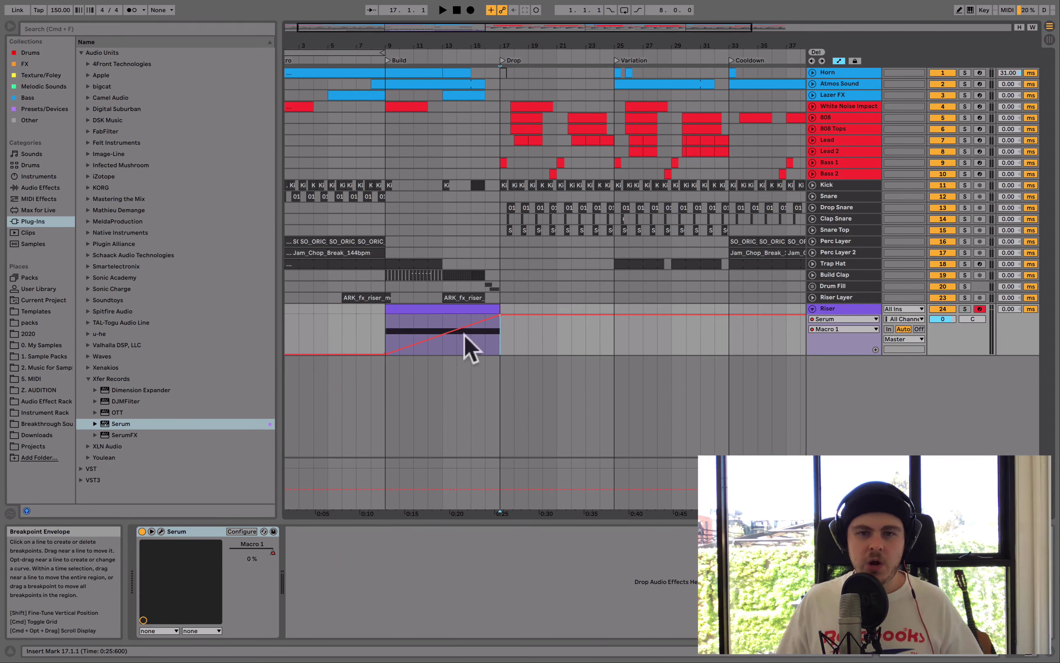
- Lower Macro 1's modulation amount on Oscillator A's coarse pitch and play the build from bar 9
left_click(161, 531)
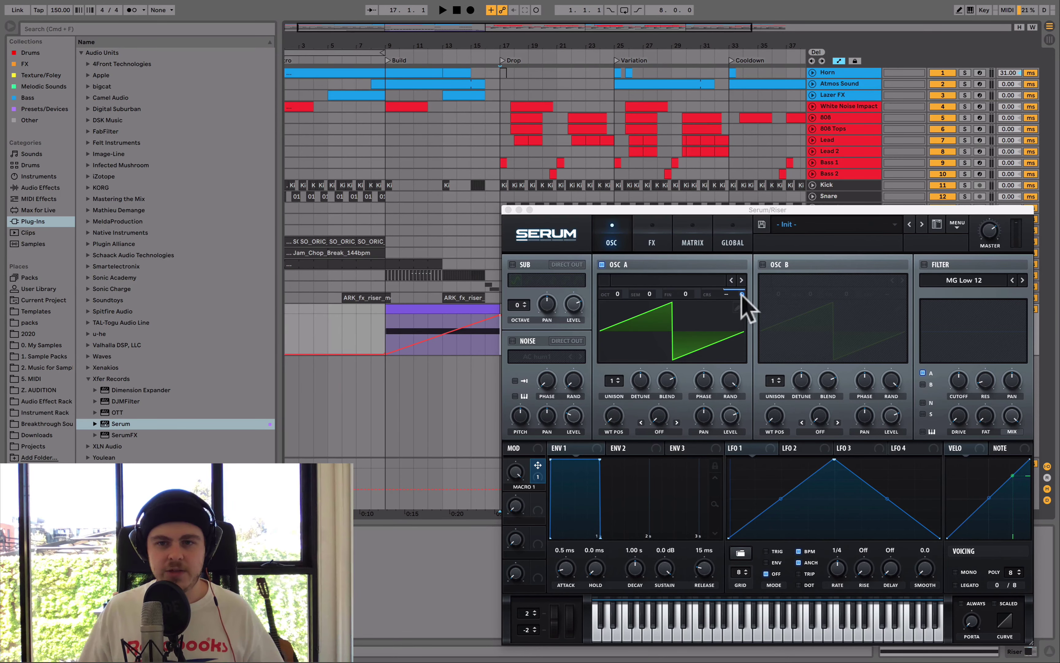
left_click_drag(739, 294, 743, 350)
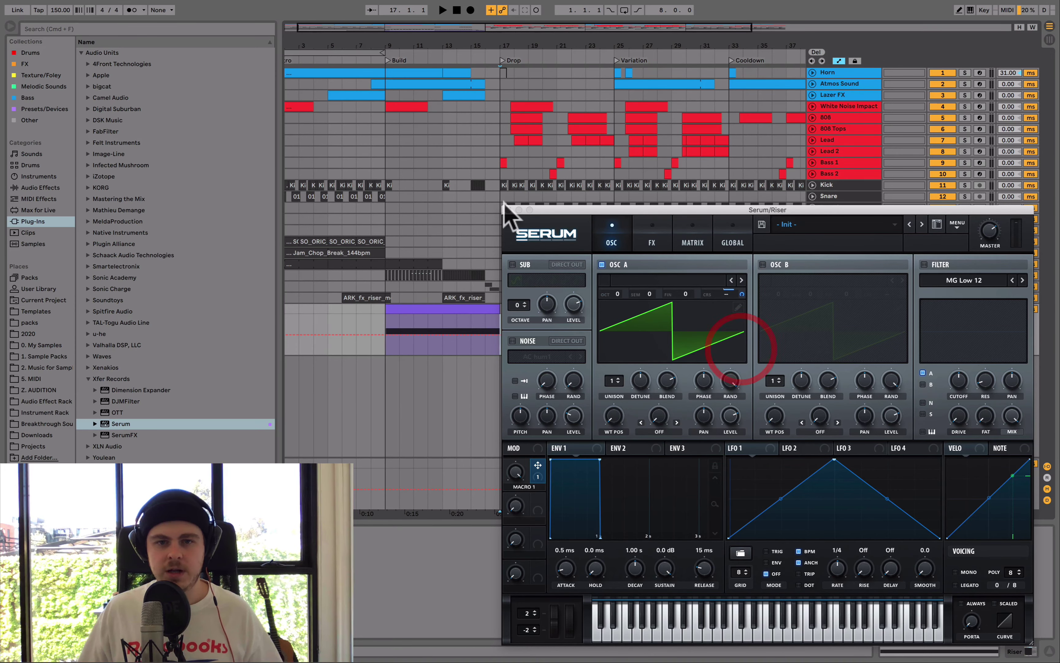
left_click(508, 209)
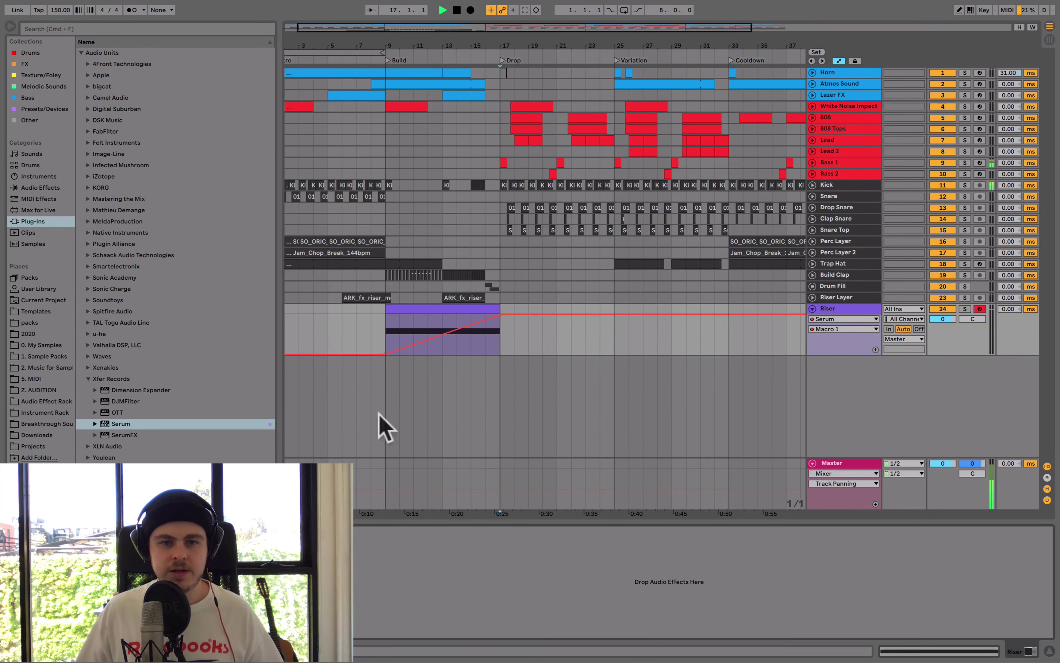
left_click(388, 328)
key("space")
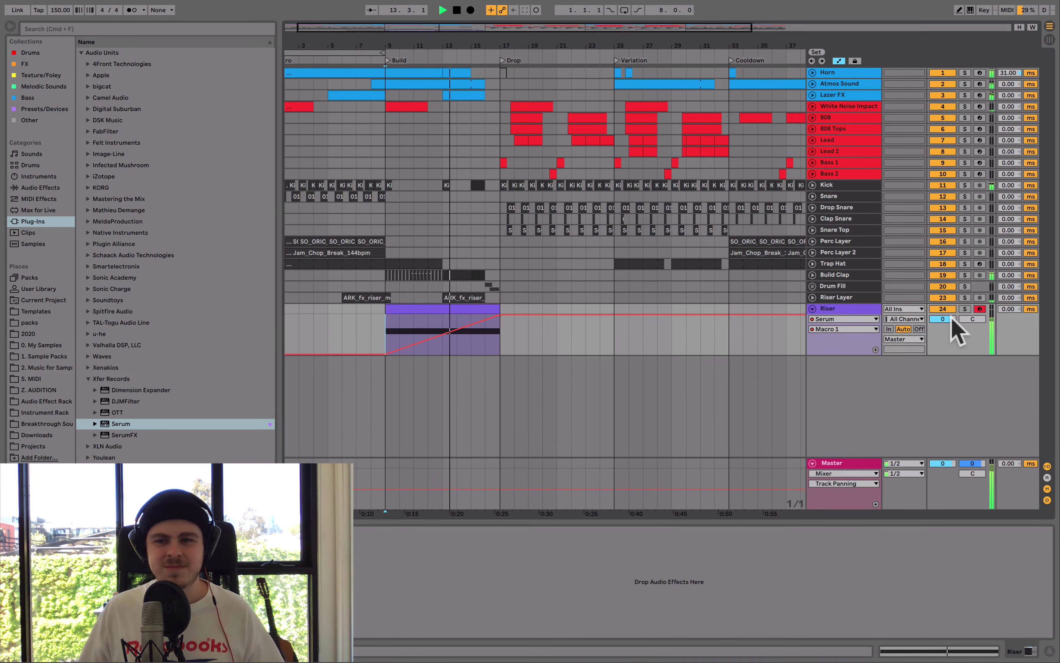
key("space")
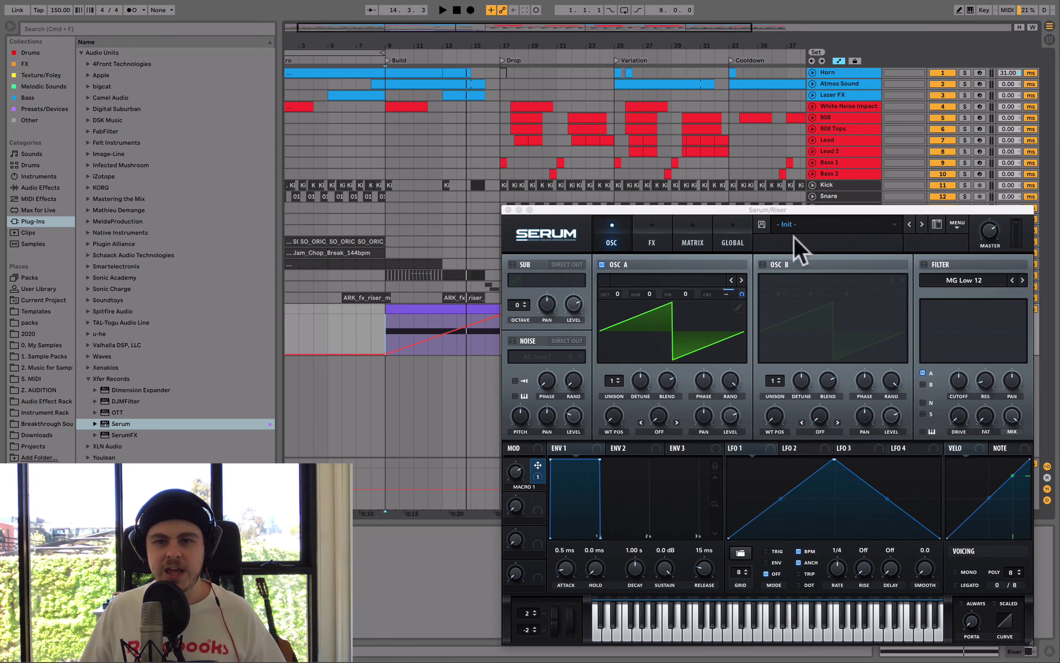
- Audition wavetables for Oscillator A during playback and choose Basic Mg
left_click(741, 279)
key("space")
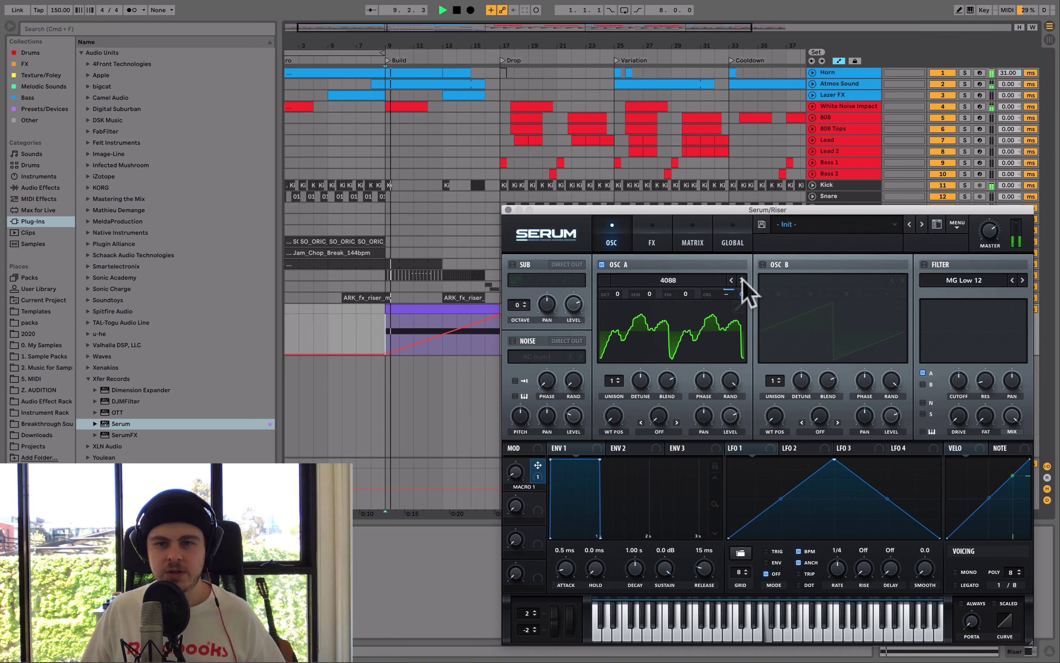
left_click(742, 281)
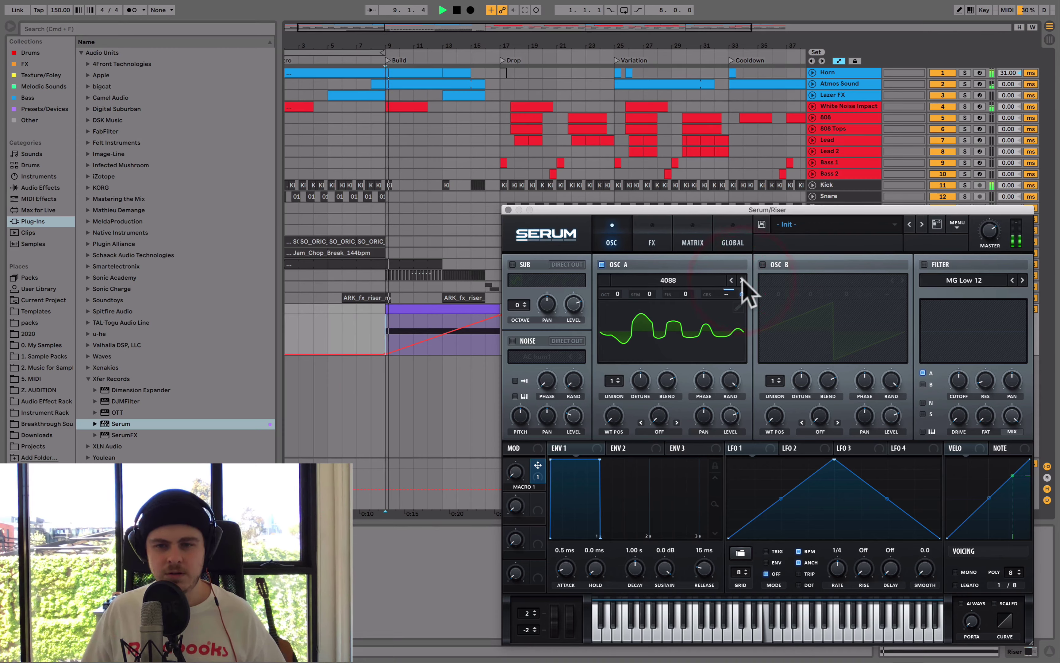
left_click(742, 281)
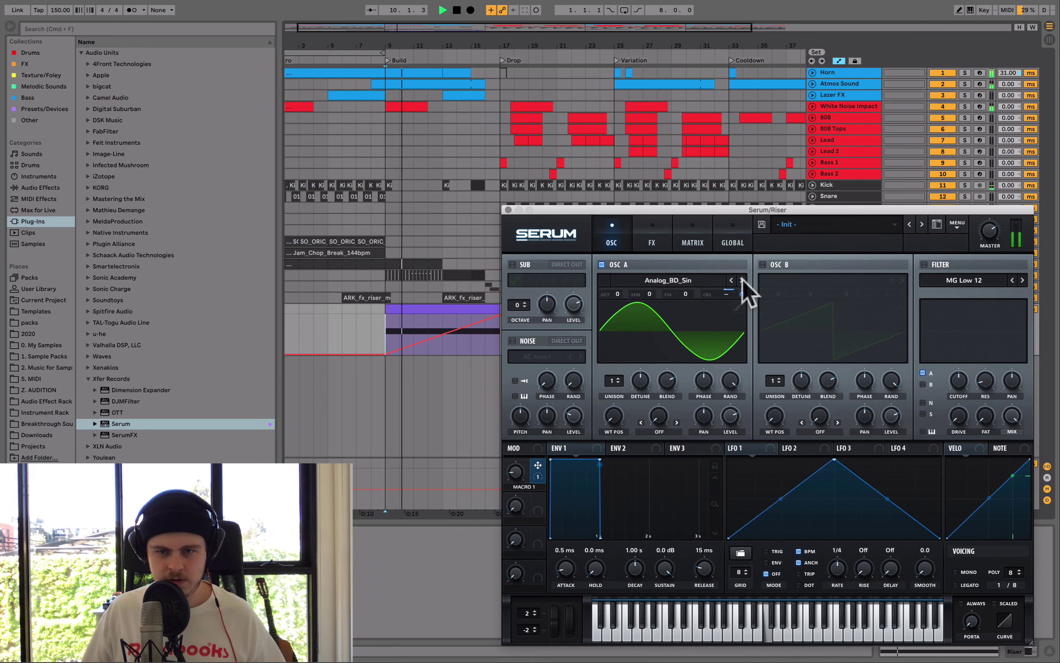
left_click(742, 281)
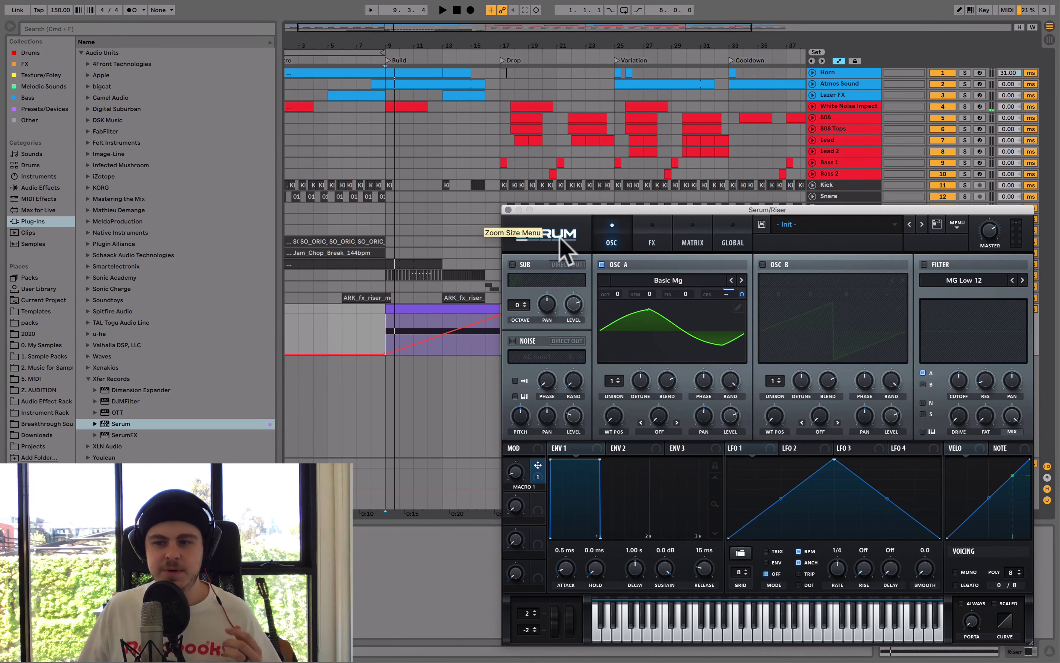
- Bend the Macro 1 automation ramp into a curve that rises slowly at first and steeply near bar 17, and preview it
left_click(509, 209)
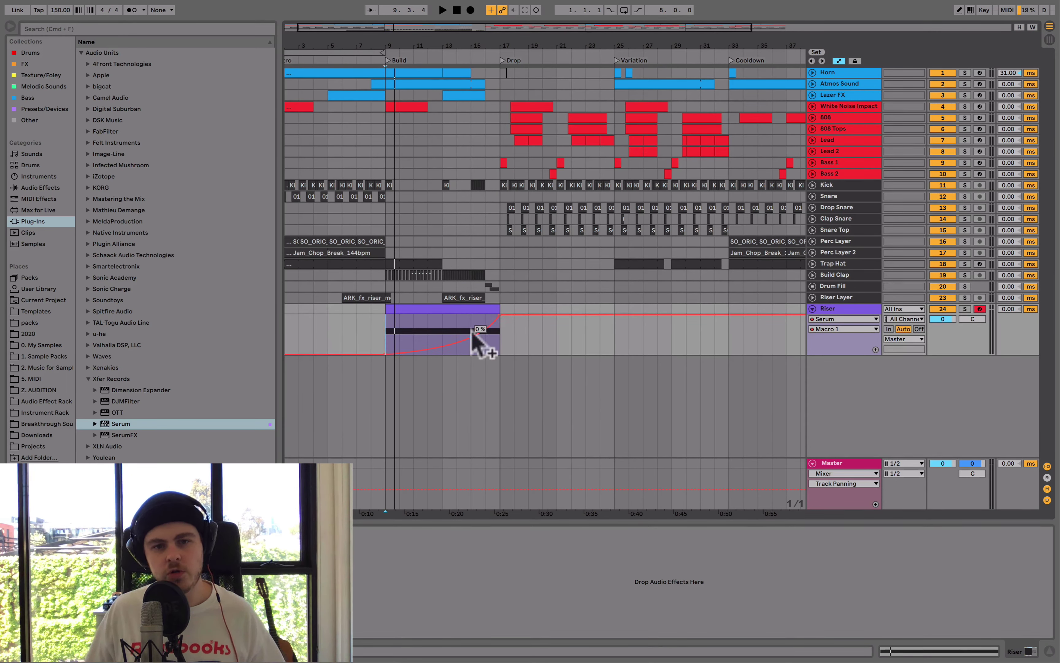
key("space")
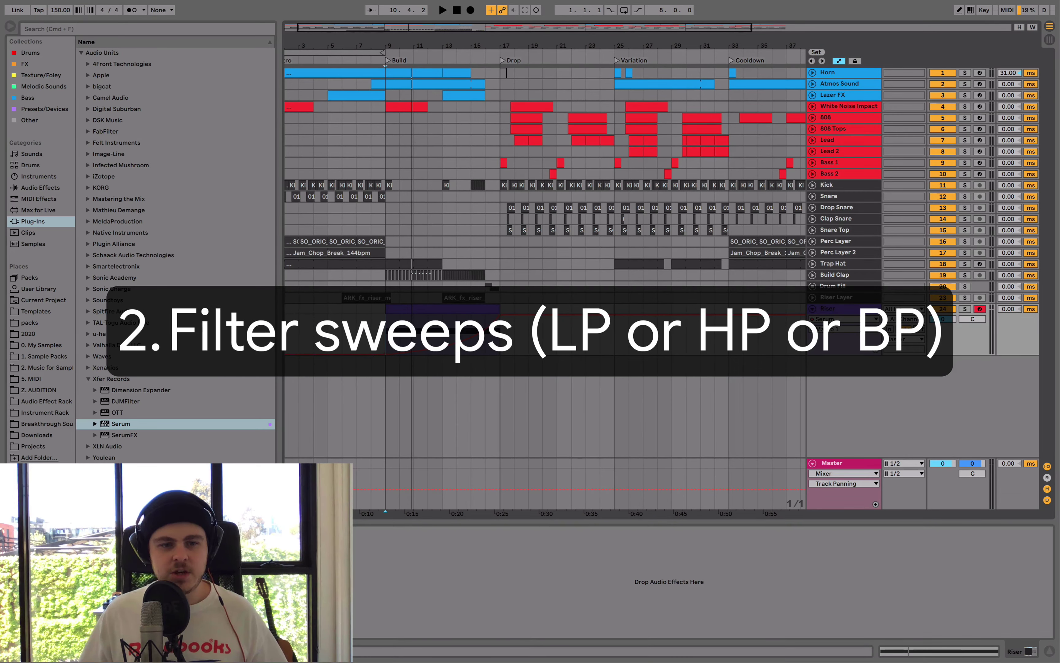
- Enable Serum's filter for Oscillator A and set its type to Band 24
key("alt+super+p")
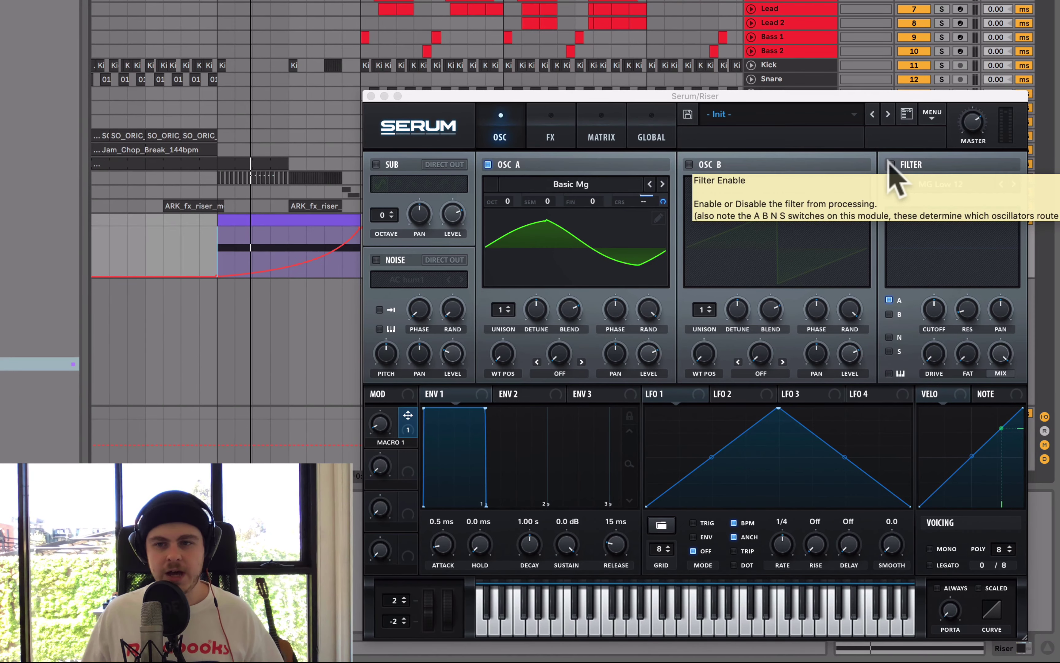
left_click(890, 164)
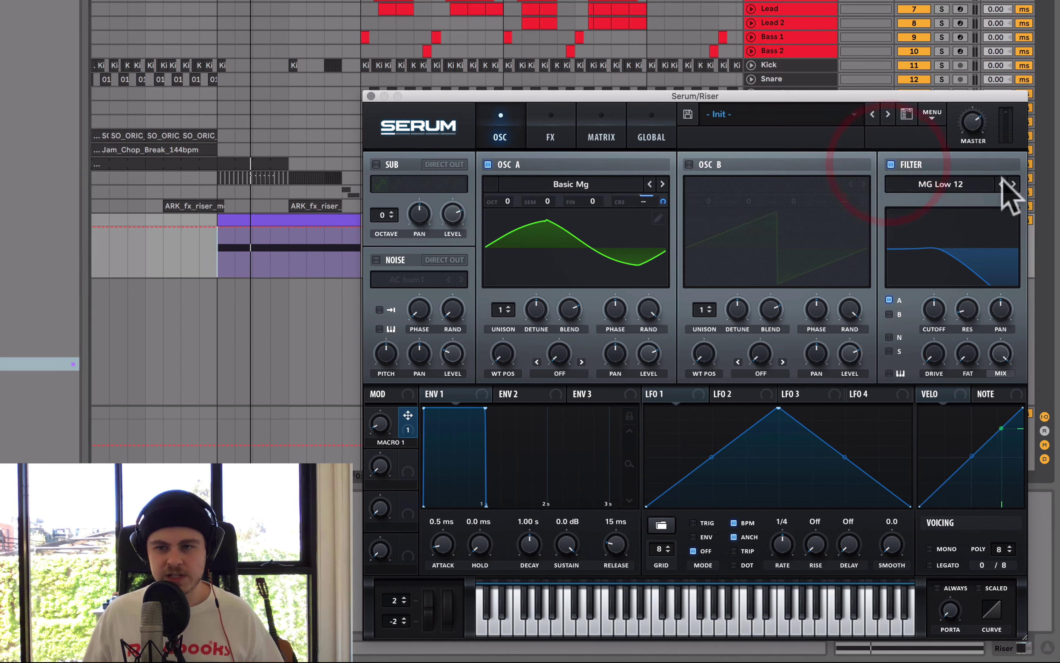
left_click(1012, 184)
left_click(1012, 184)
left_click(1012, 184)
left_click(1012, 185)
left_click(1011, 184)
left_click(1012, 184)
left_click(1011, 184)
left_click(1012, 184)
left_click(1012, 184)
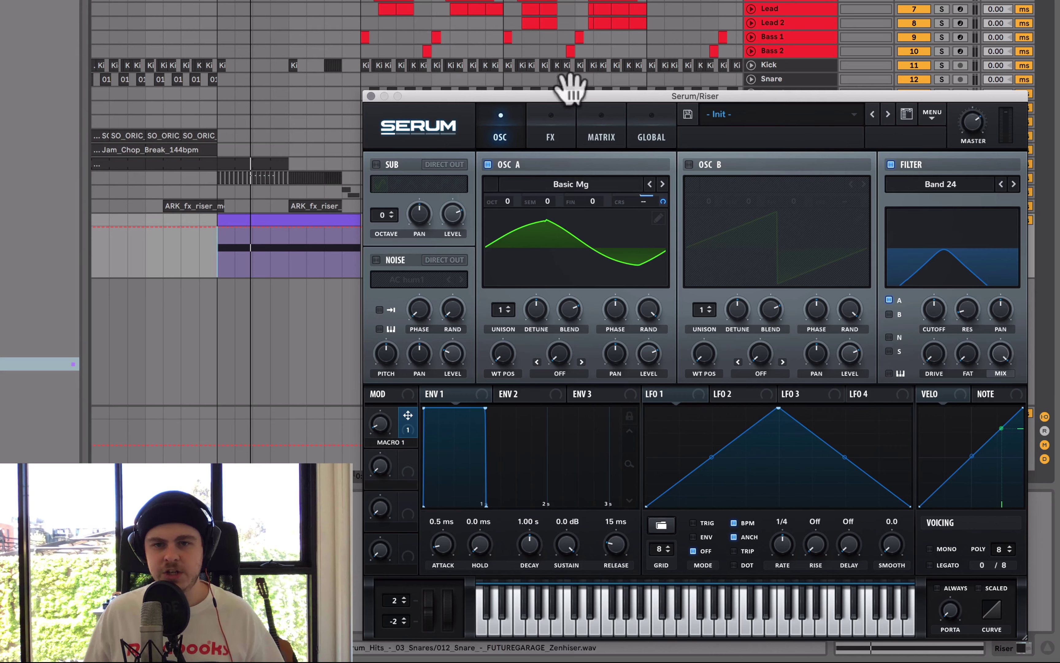
- Lower the filter cutoff, assign Macro 1 to modulate it and preview the sweep
left_click_drag(934, 310, 925, 318)
left_click_drag(409, 430, 933, 312)
key("space")
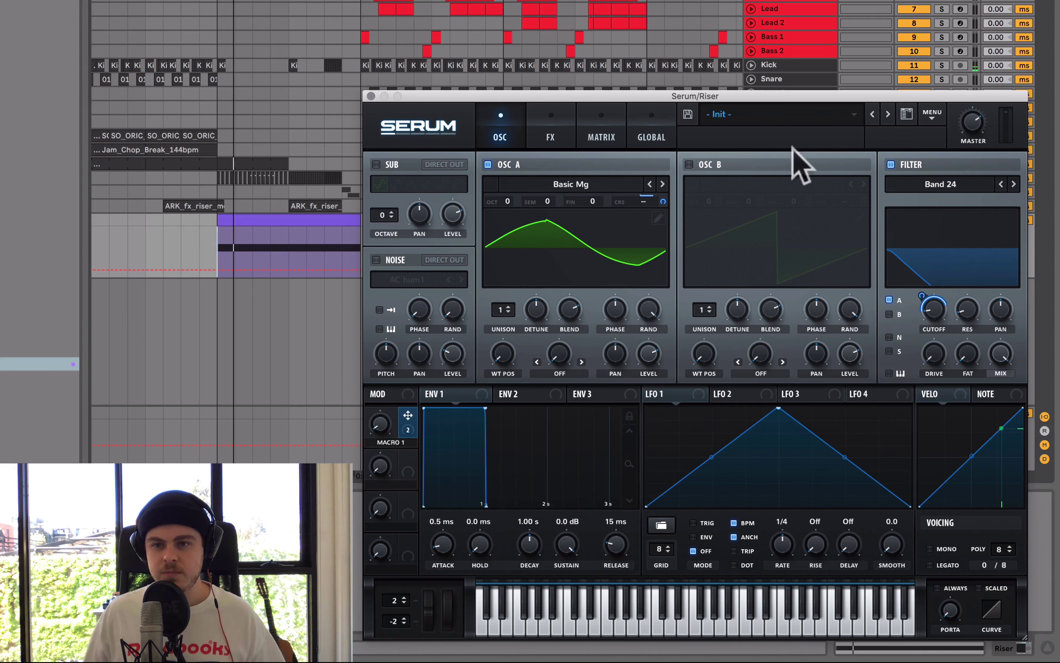
- Raise the filter's base cutoff, fine-tune Macro 1's modulation amount on it and replay the build from bar 9
left_click_drag(927, 319, 934, 255)
mouse_move(922, 297)
left_mouse_down()
mouse_move(923, 326)
mouse_move(919, 292)
left_mouse_up()
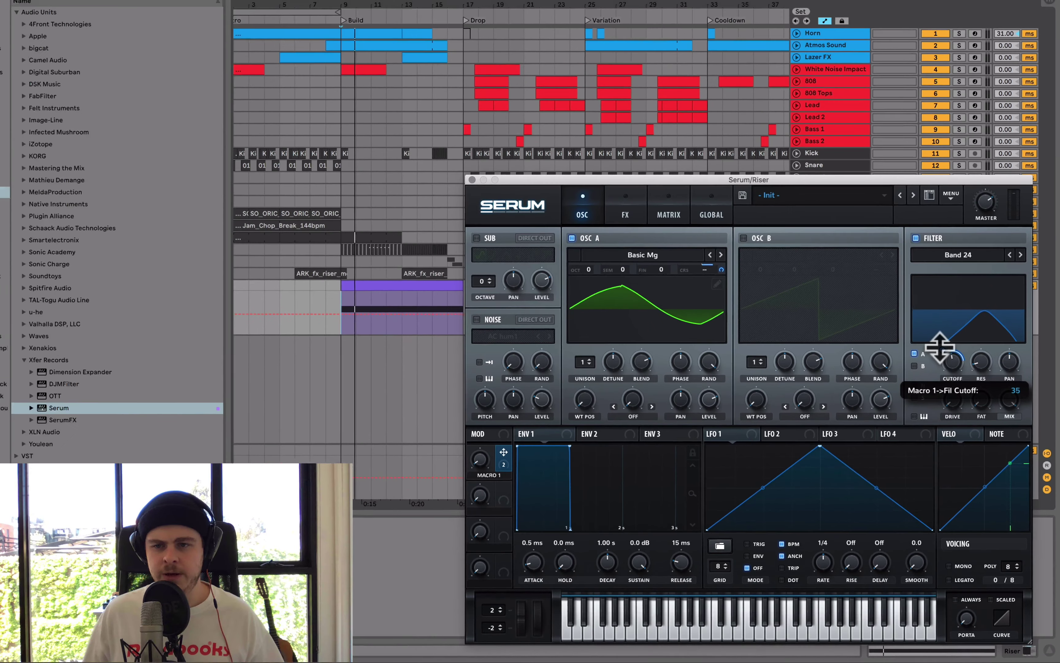
left_click_drag(940, 347, 939, 349)
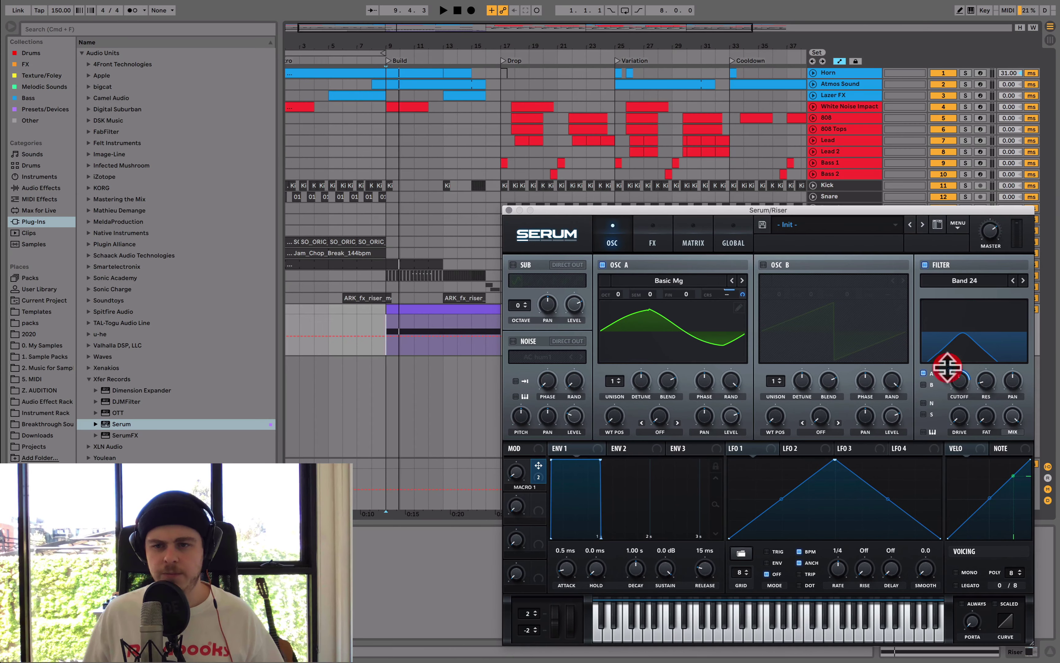
key("space")
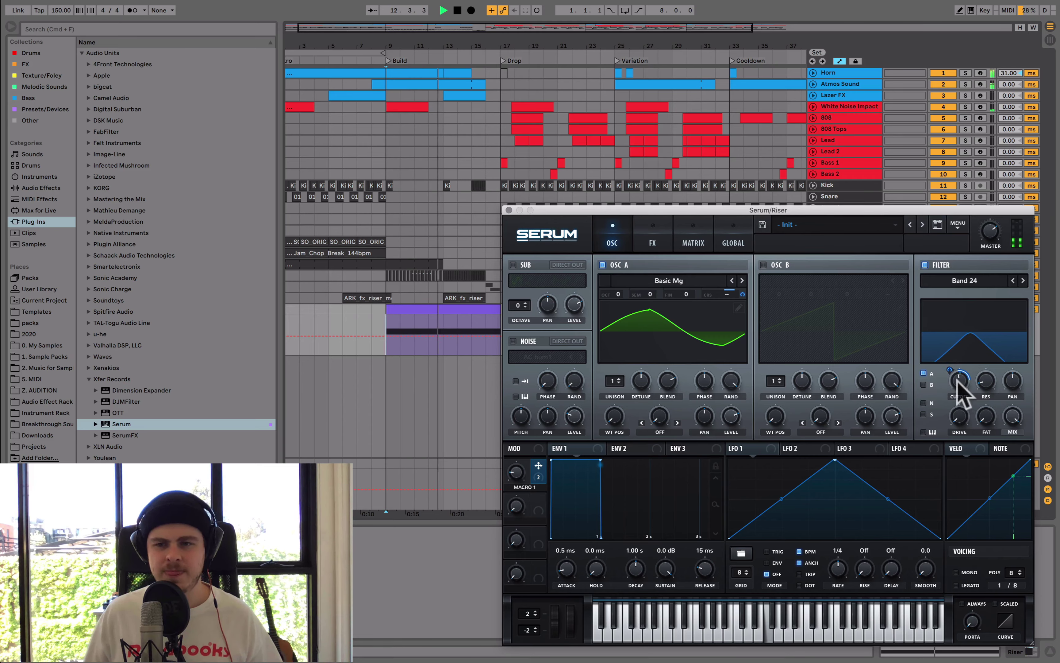
- Adjust the filter's drive, resonance and fat to thicken the riser, and replay the build from bar 9
left_click_drag(958, 415, 985, 375)
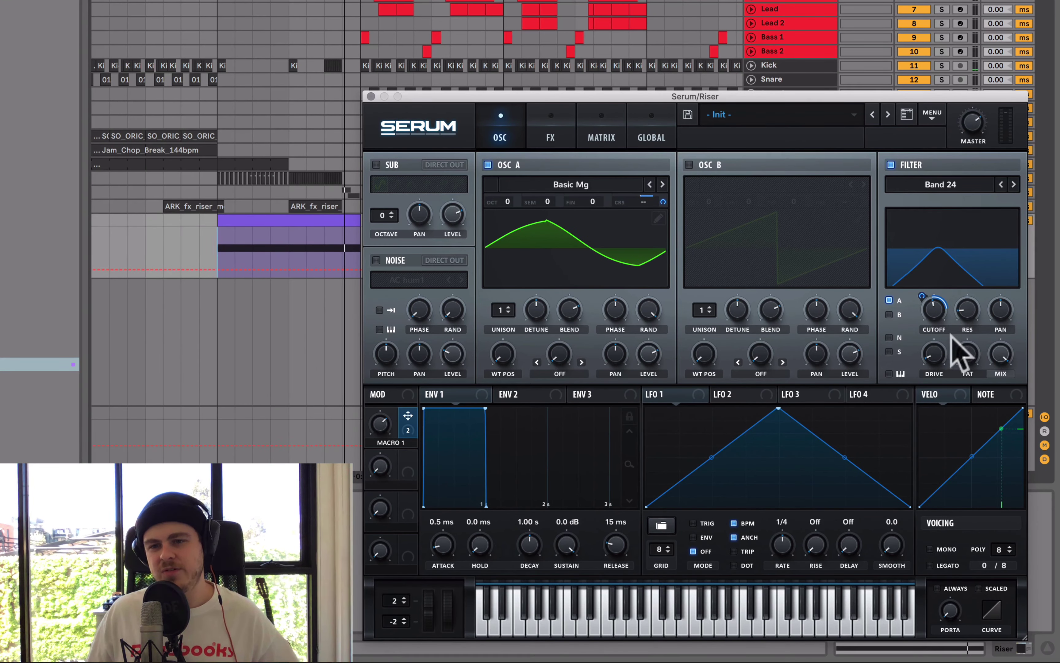
left_click_drag(938, 352, 1001, 356)
left_click(1001, 356)
key("space")
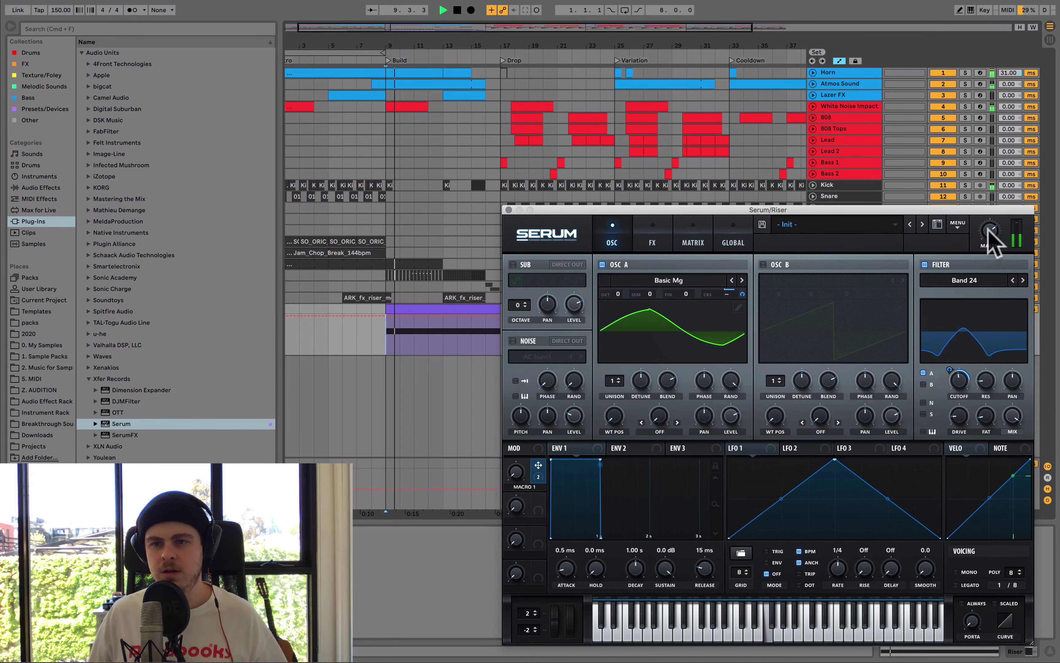
- Solo the Riser track and listen to the filtered riser on its own
left_click_drag(981, 210, 888, 207)
left_click(967, 310)
key("space")
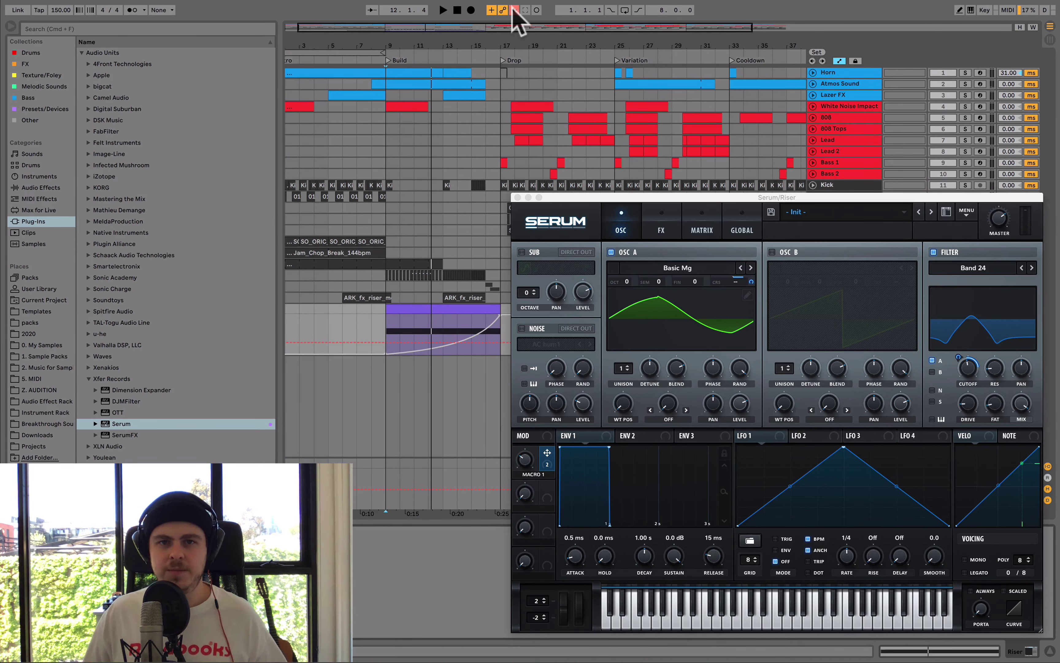
- Re-enable the overridden Macro 1 automation as a straight ramp and play the riser from bar 9
left_click(515, 9)
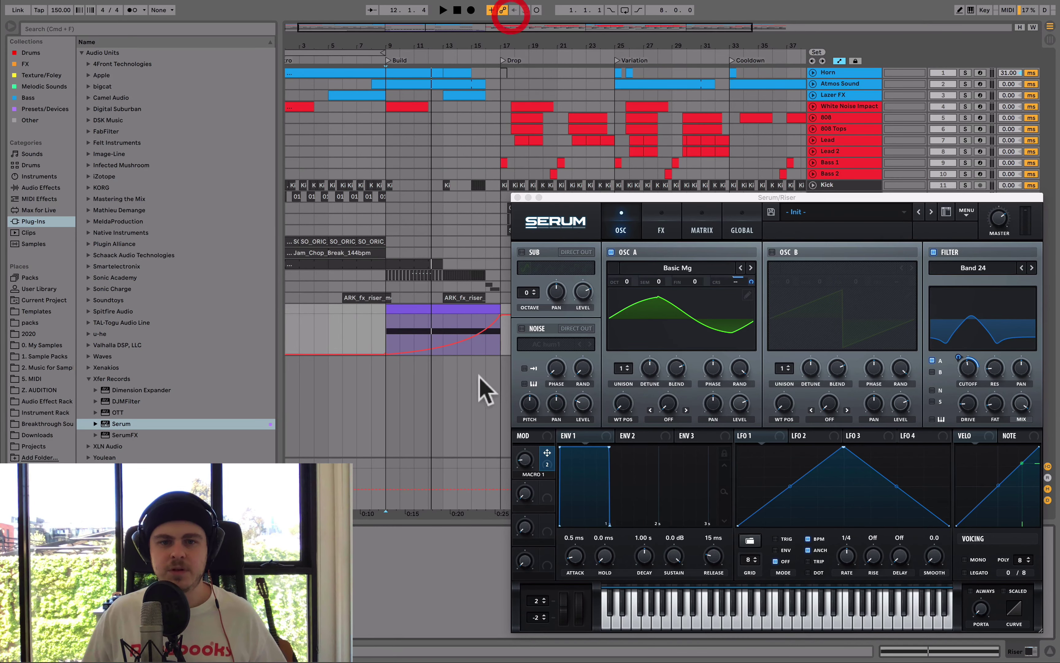
left_click(386, 324)
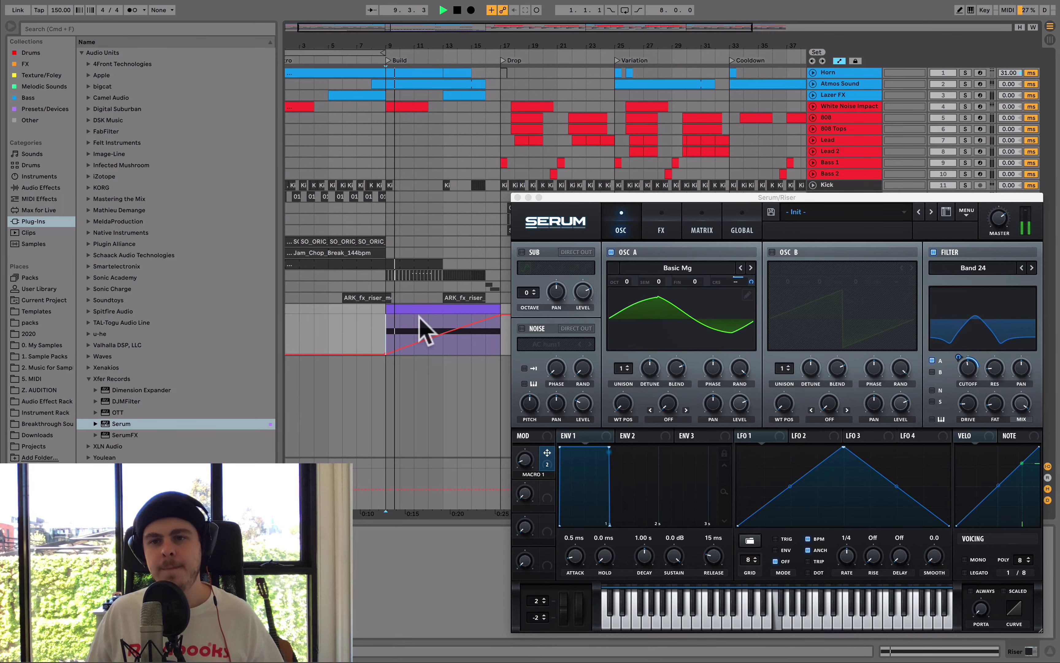
- Unsolo the Riser track and play the build with the full mix
left_click_drag(894, 198, 775, 284)
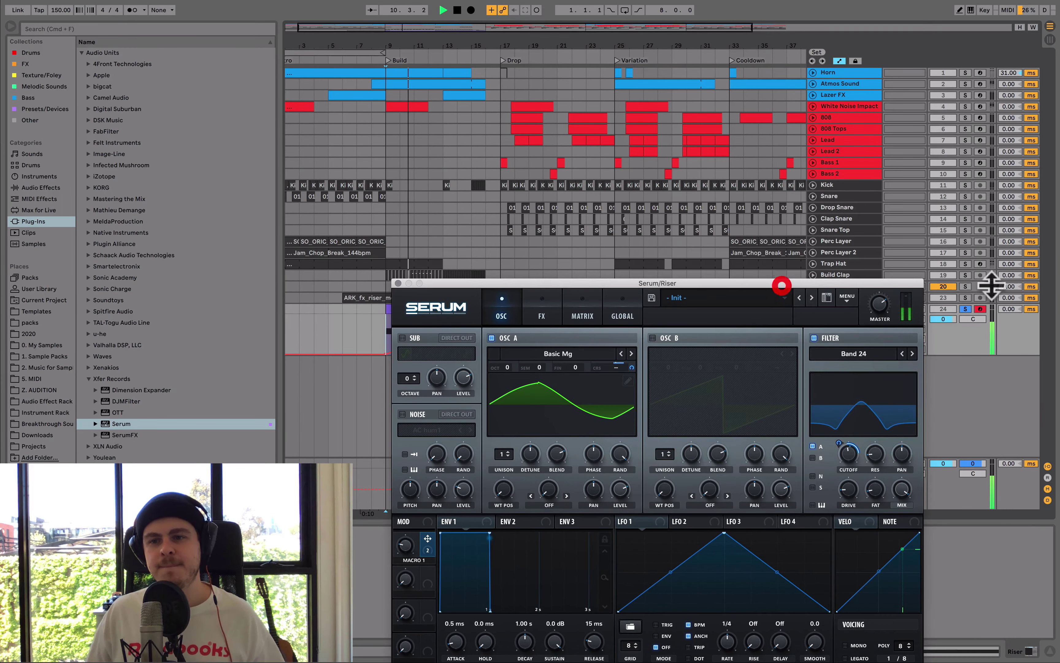
key("space")
left_click(966, 308)
key("space")
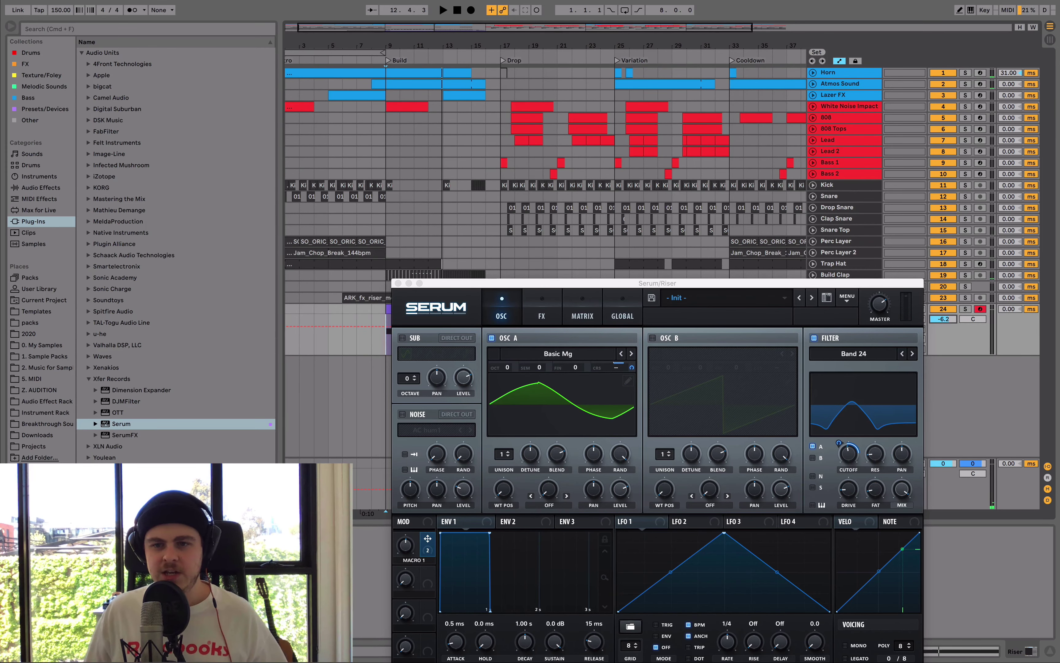
- Play the build from bar 13 while fine-tuning the filter's cutoff modulation and resonance, with the filter drive at 23%
left_click_drag(794, 284, 873, 326)
left_click(442, 349)
key("space")
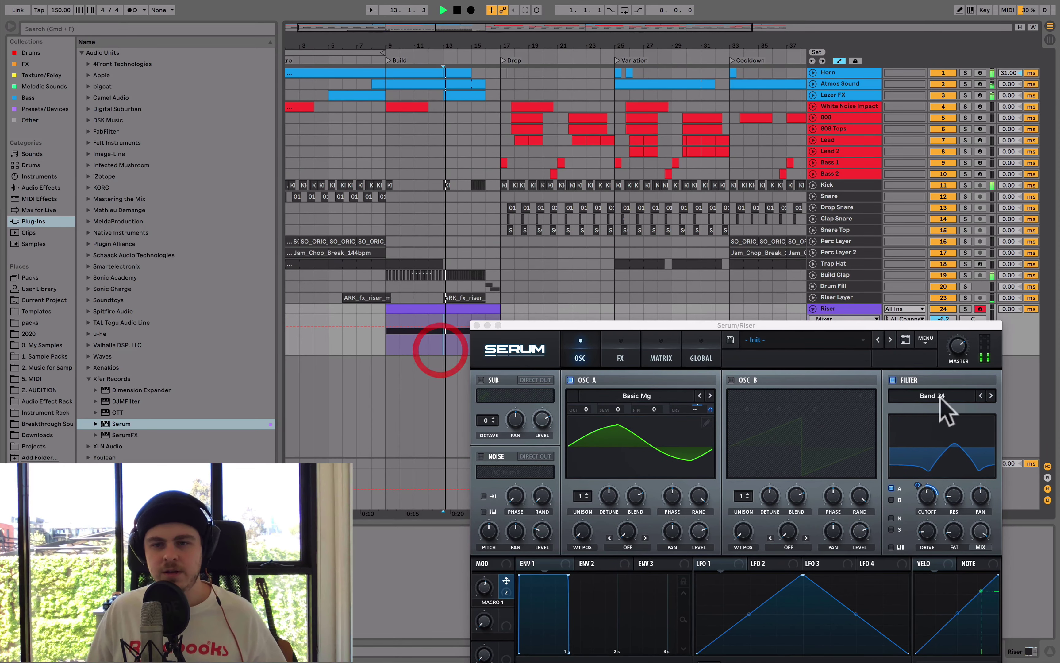
left_click(921, 485)
left_click(954, 496)
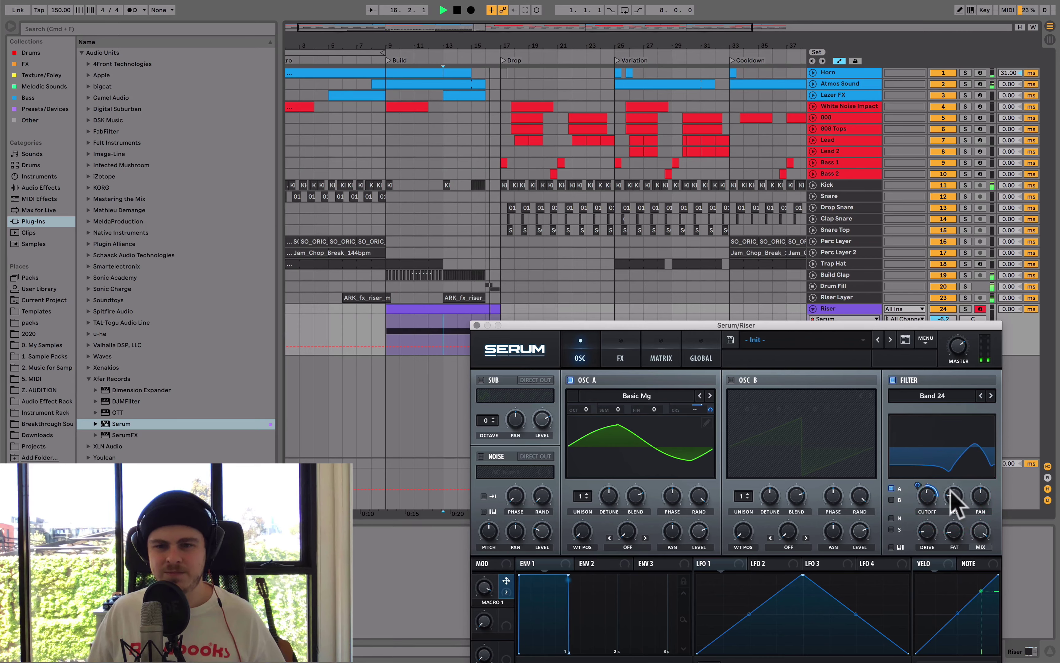
key("space")
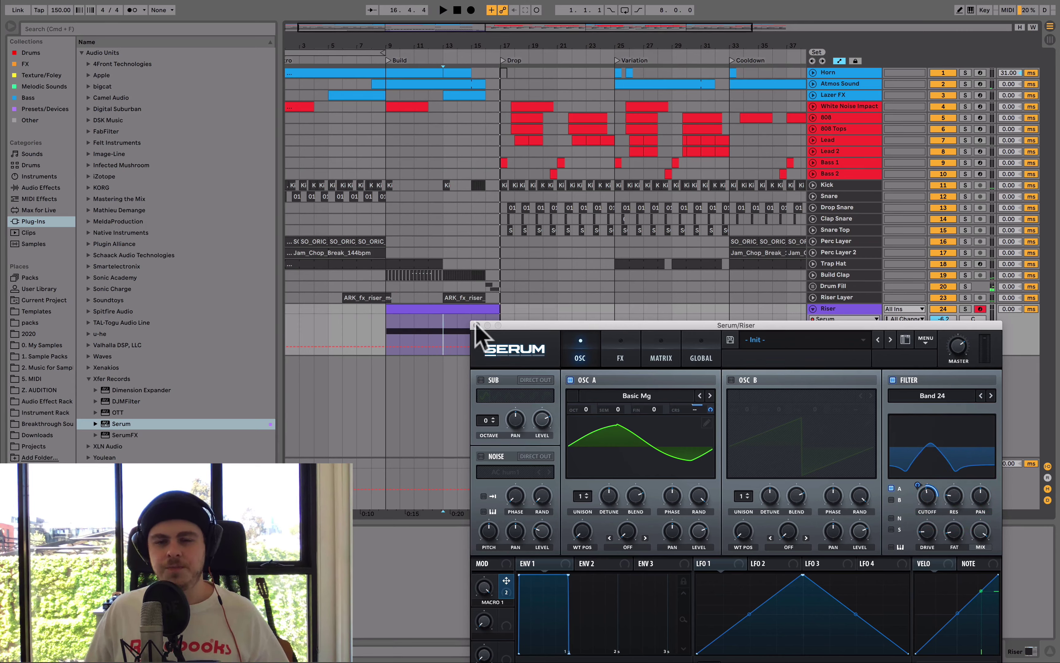
left_click(930, 530)
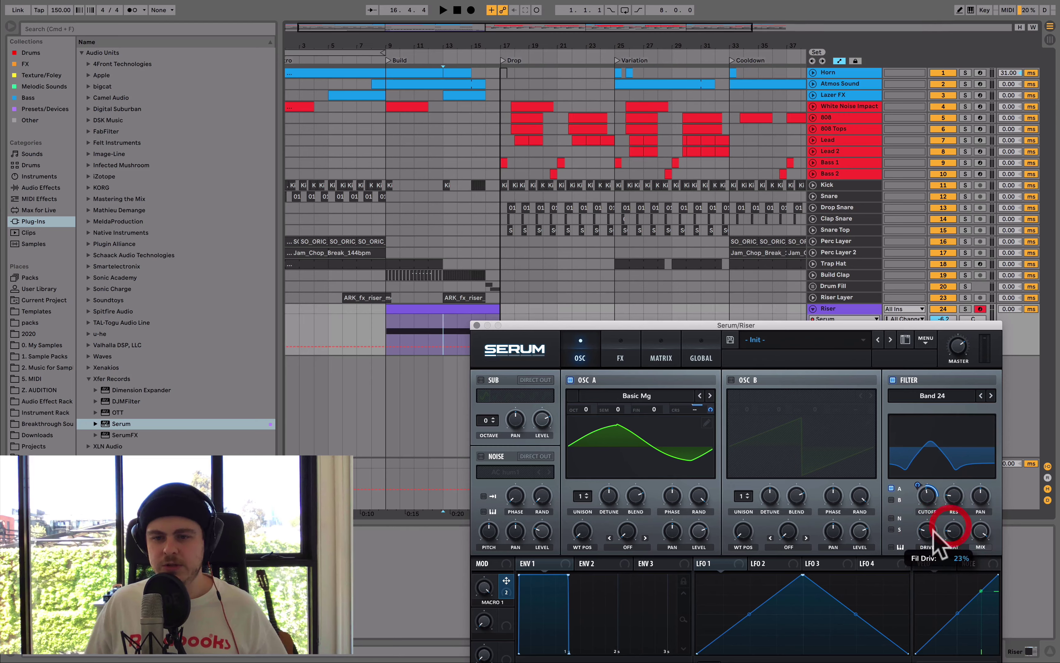
key("space")
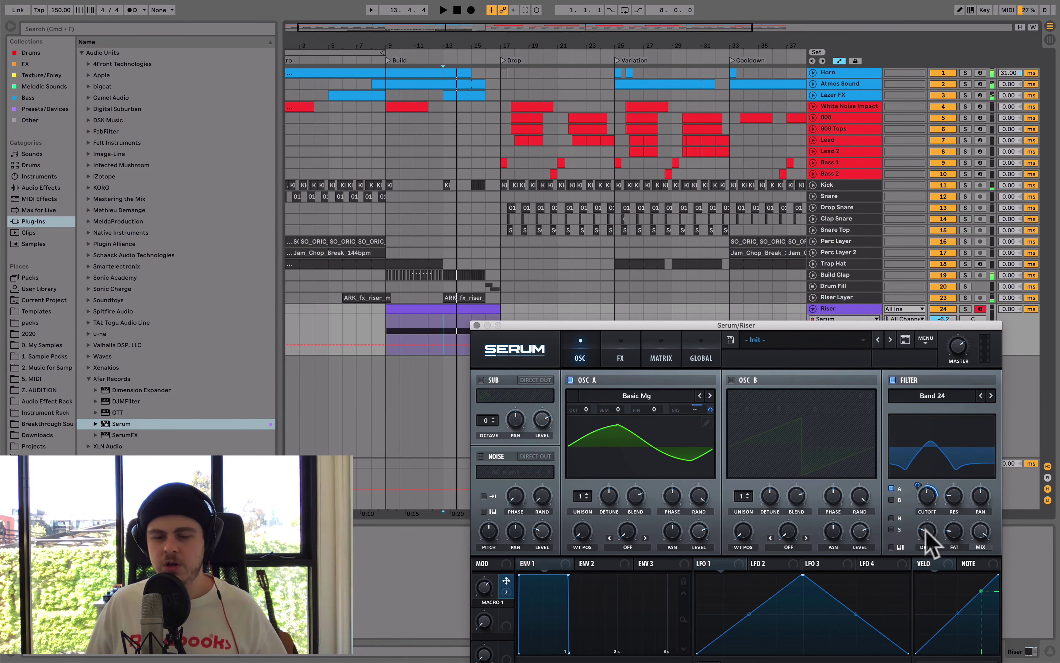
- Lower the filter's mix amount to let more unfiltered signal through while replaying the build from bar 9
left_click_drag(518, 328, 516, 238)
mouse_move(980, 452)
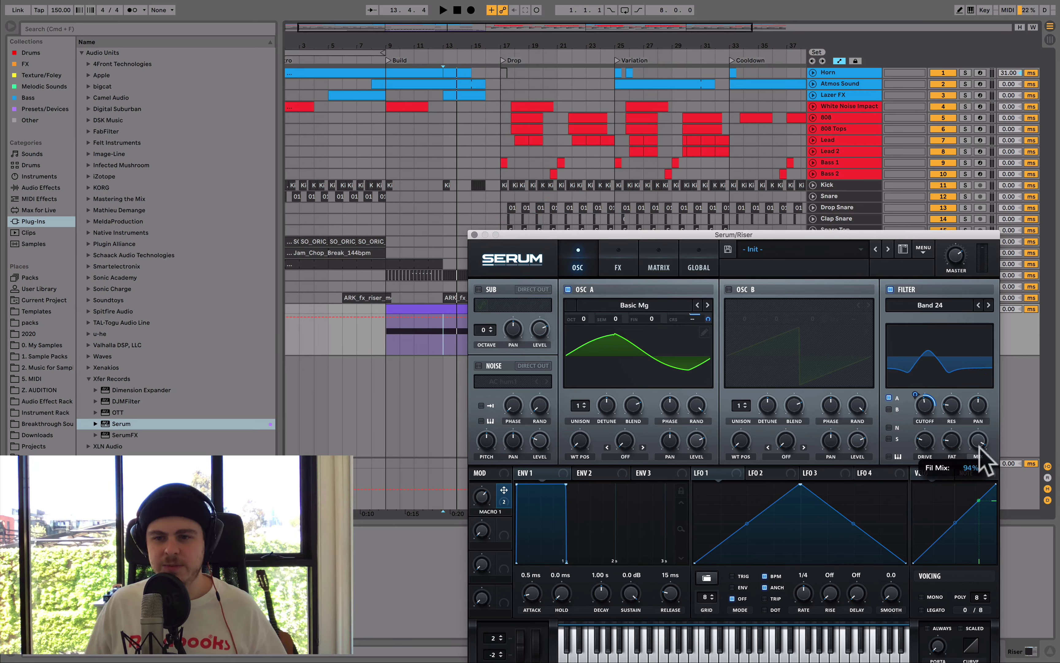
left_click_drag(979, 446, 980, 448)
left_click(383, 345)
key("space")
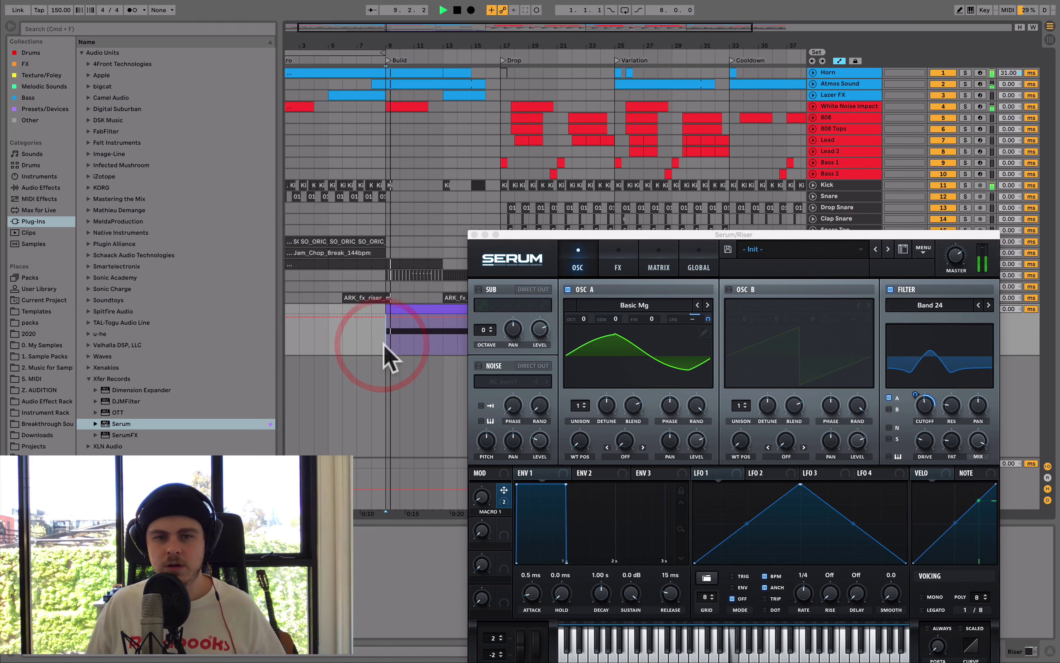
left_click(980, 460)
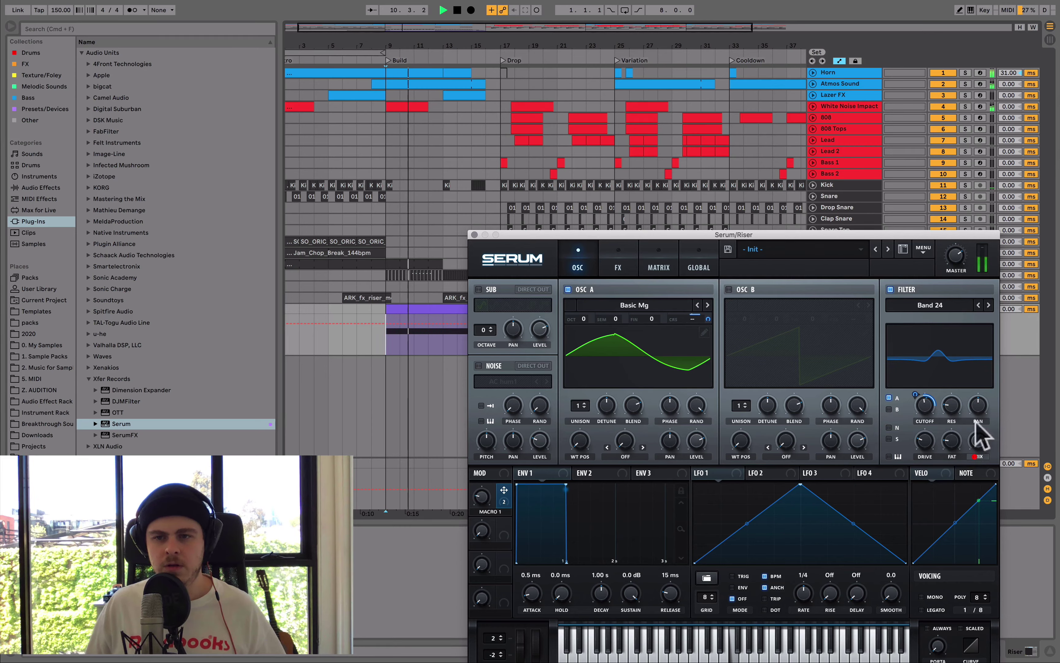
- Solo the Riser track to hear the reduced filter mix in isolation
left_click_drag(942, 236, 852, 226)
left_click(965, 308)
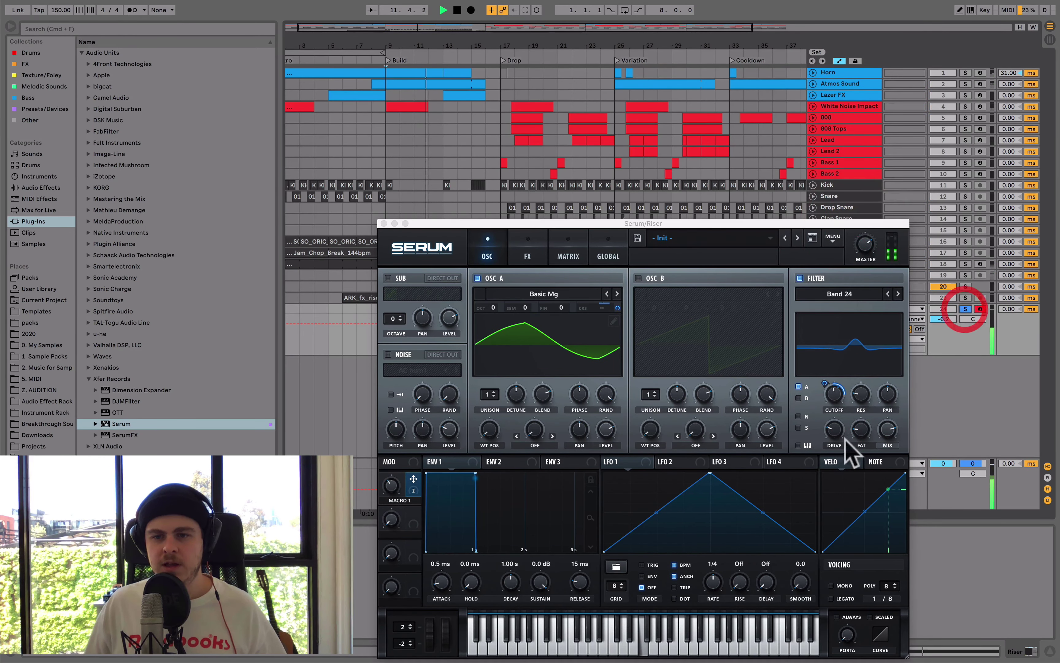
key("space")
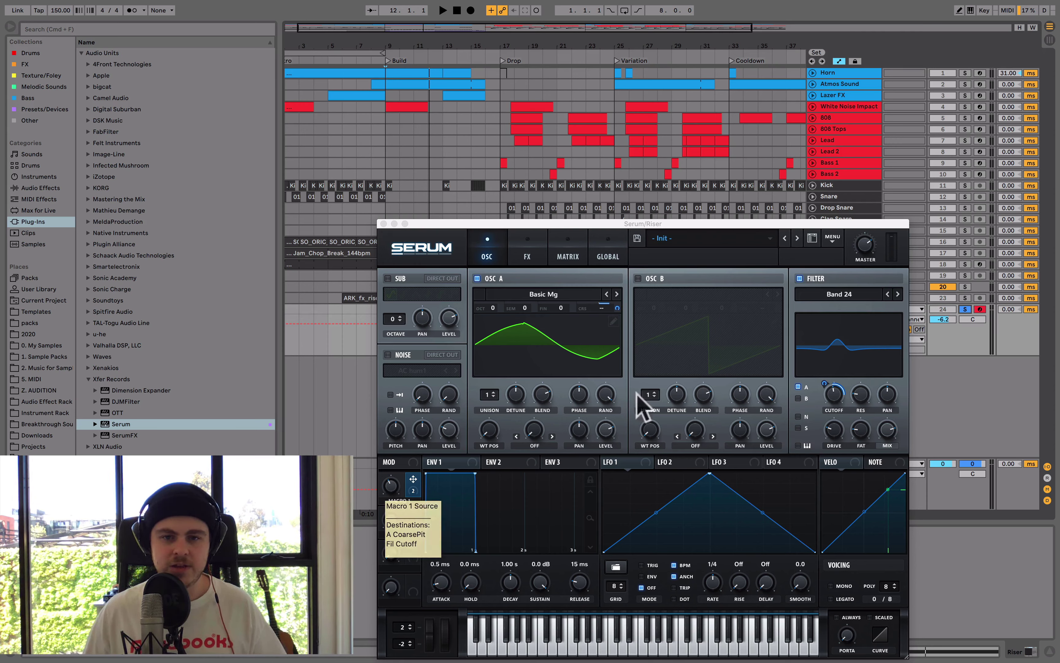
- Assign Macro 1 to Oscillator A's level with a modulation amount of 72 and adjust the base level
left_click(415, 491)
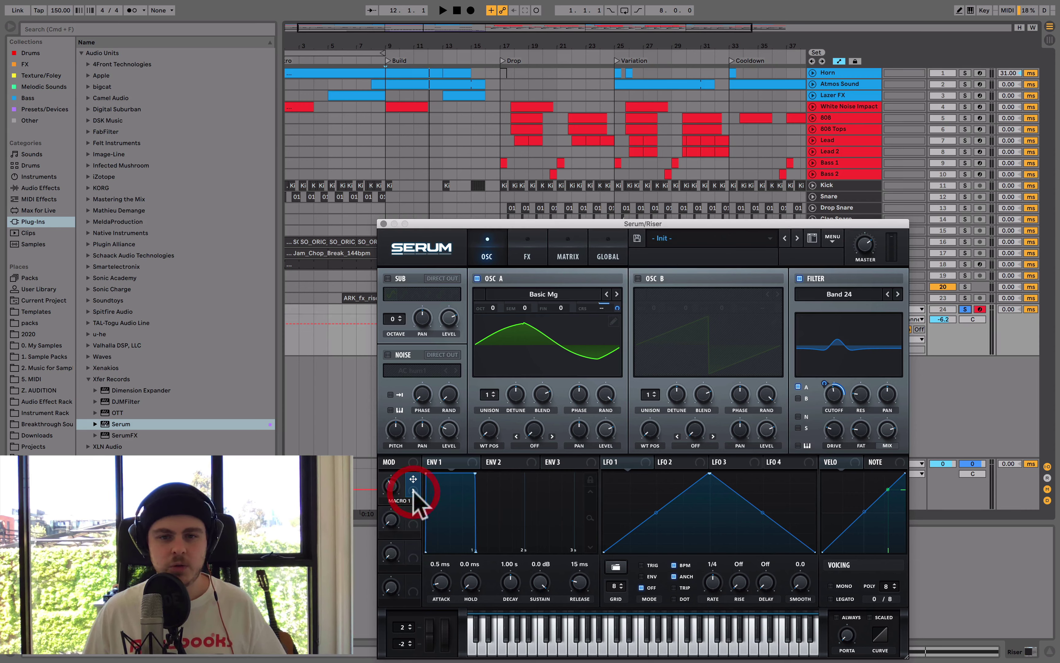
left_click_drag(419, 504, 607, 430)
left_click(582, 542)
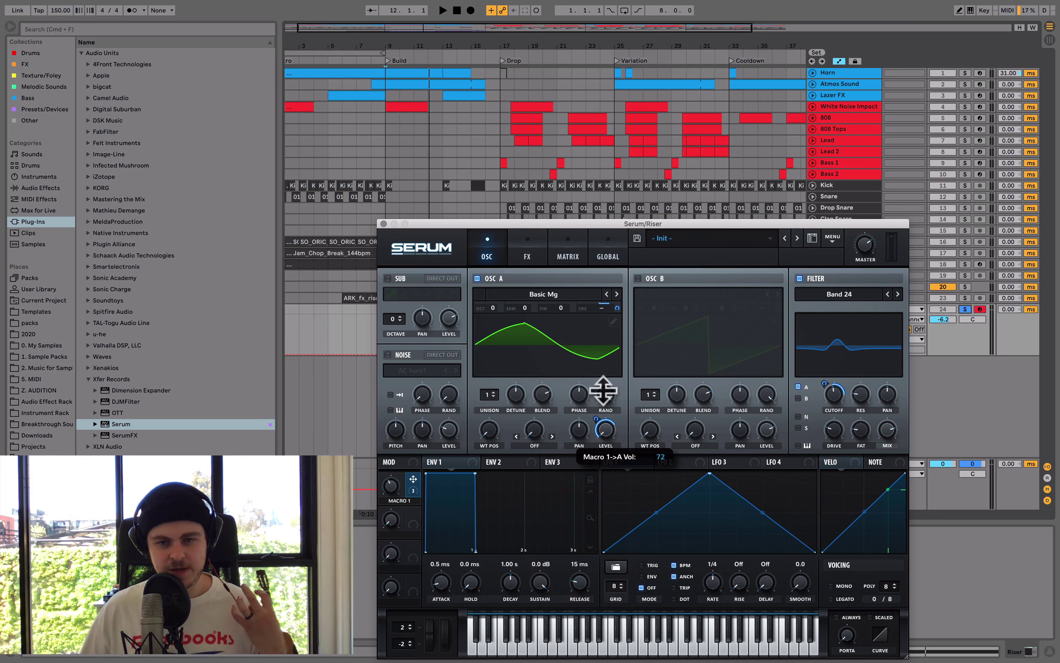
left_click_drag(603, 388, 604, 389)
mouse_move(606, 433)
left_mouse_down()
mouse_move(605, 410)
mouse_move(598, 433)
left_mouse_up()
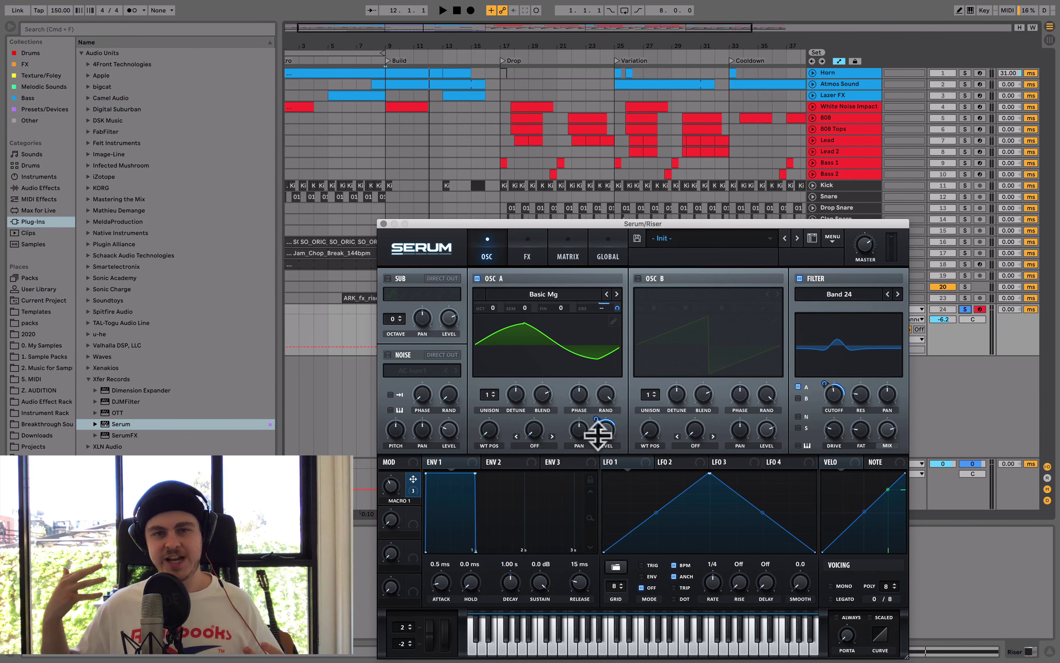
- Play the soloed riser from bar 9 and raise the Riser track volume to 1.5 dB
left_click(383, 224)
left_click(419, 307)
key("space")
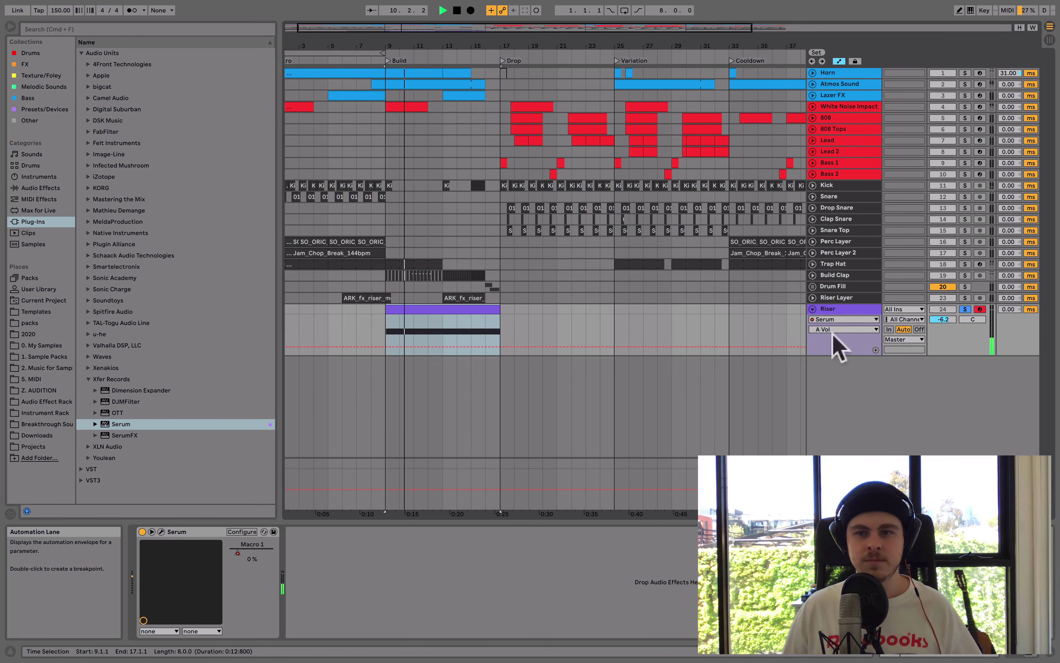
left_click_drag(944, 320, 944, 316)
key("space")
key("space")
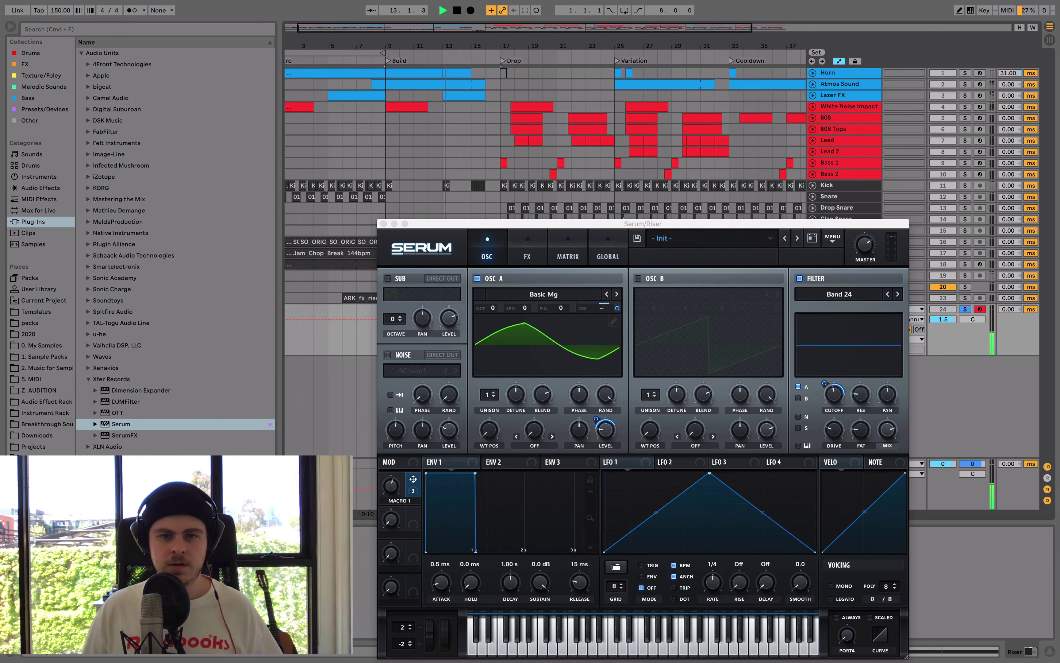
- Unsolo the Riser track and raise its volume to 2.7 dB while playing the build from bar 9
left_click(161, 531)
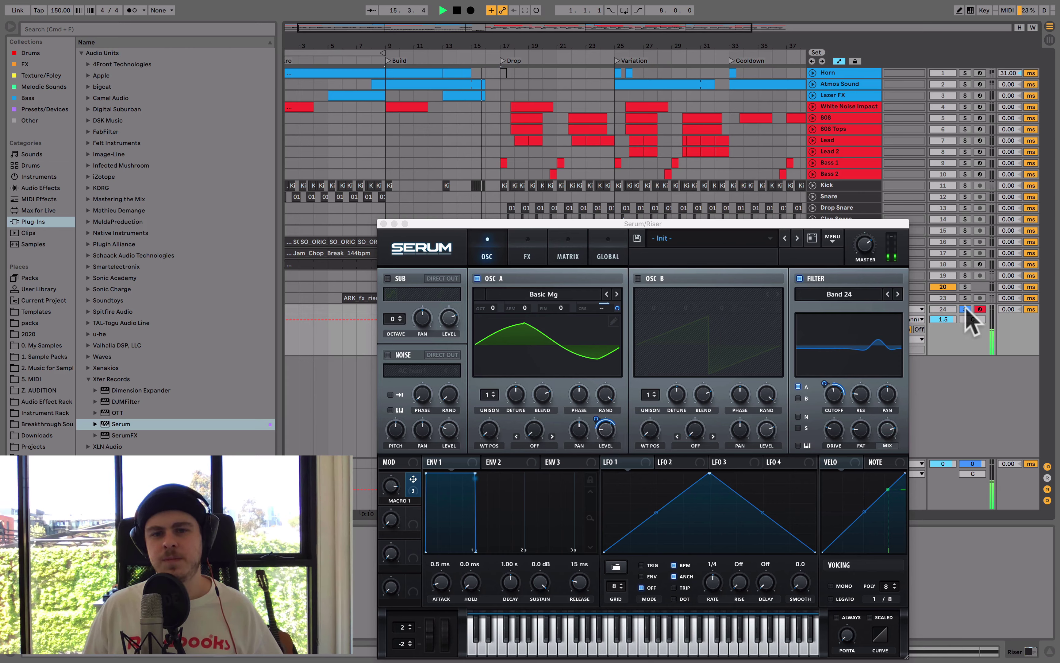
key("space")
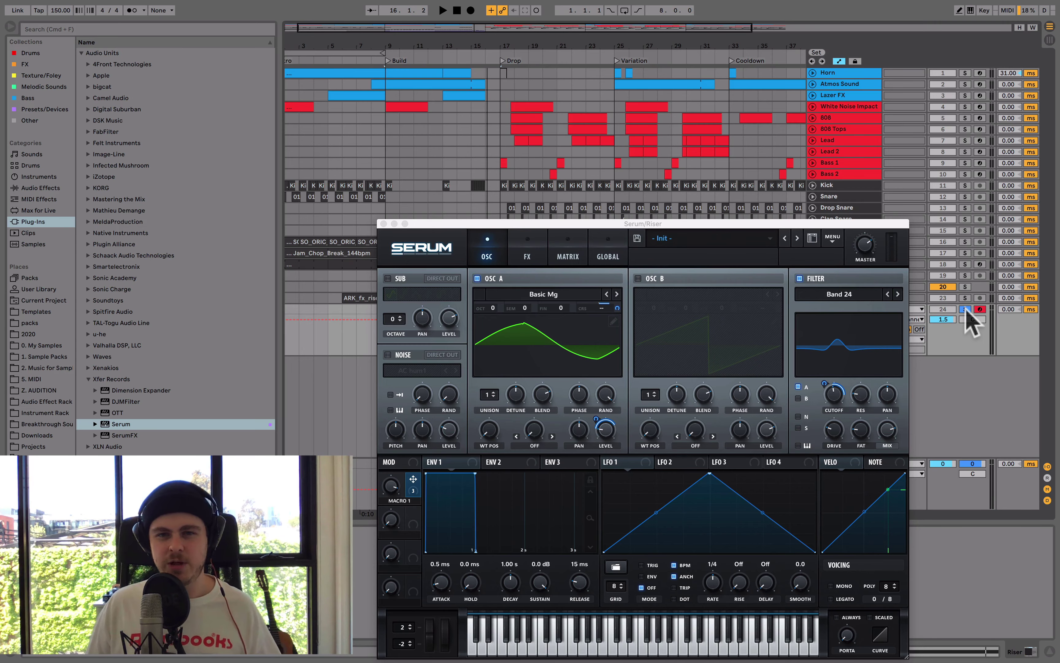
left_click(966, 310)
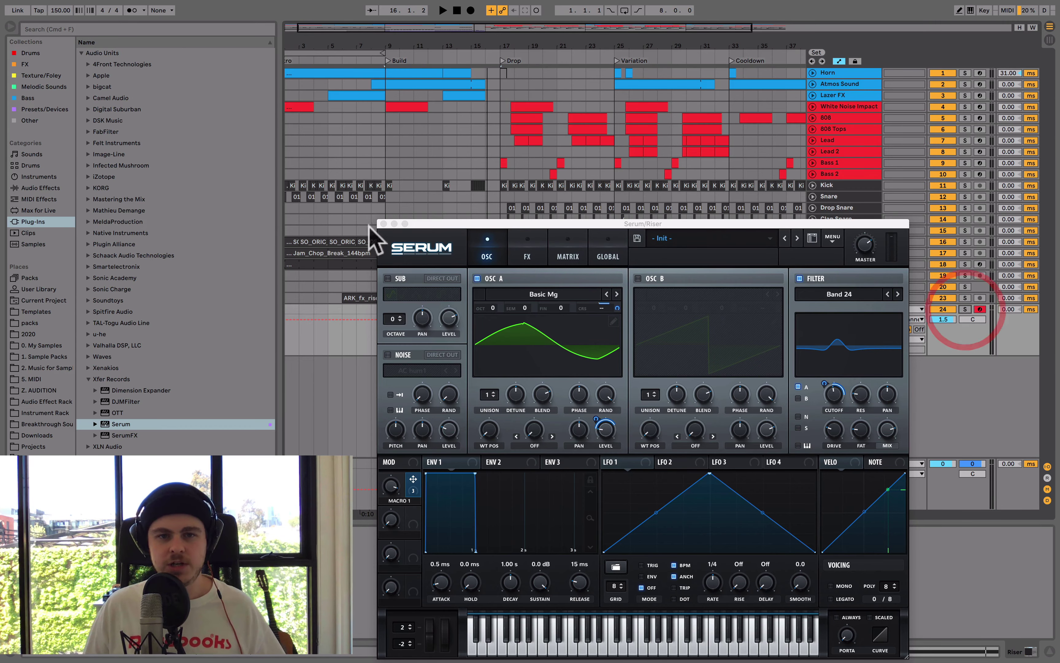
left_click(384, 224)
key("space")
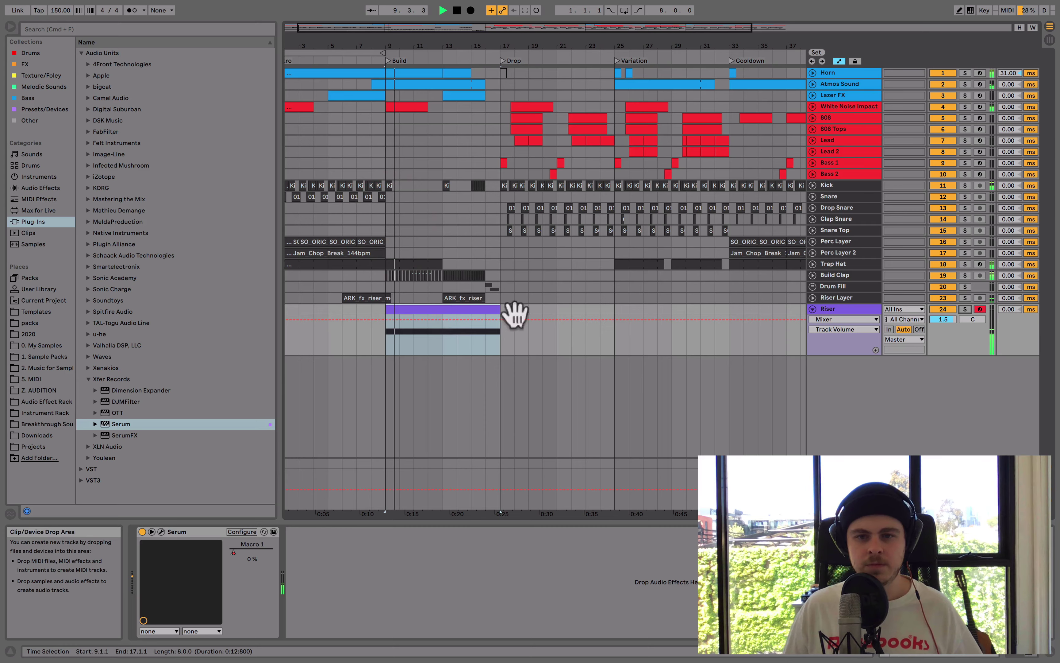
left_click_drag(953, 321, 955, 324)
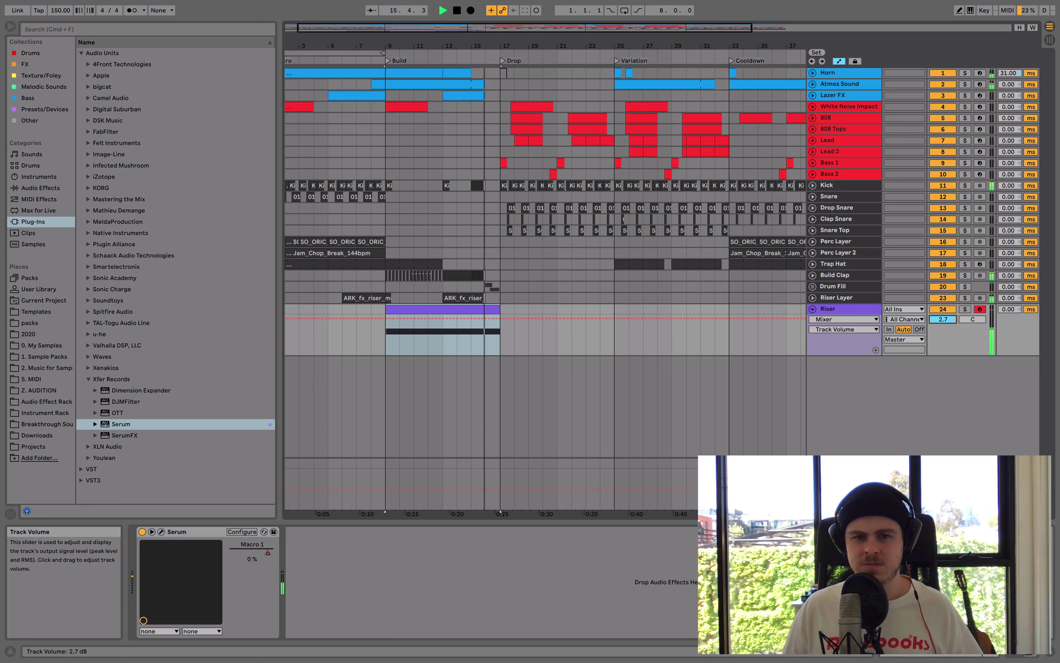
key("space")
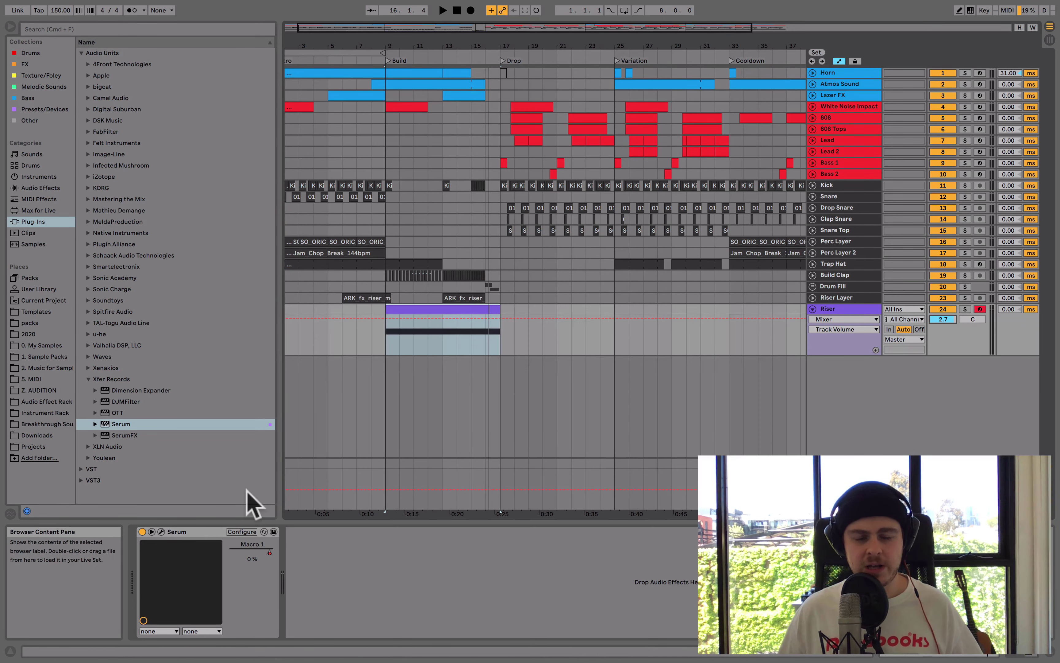
- Assign LFO 1 to Oscillator A's coarse pitch in Serum and play the build from bar 9
left_click(162, 531)
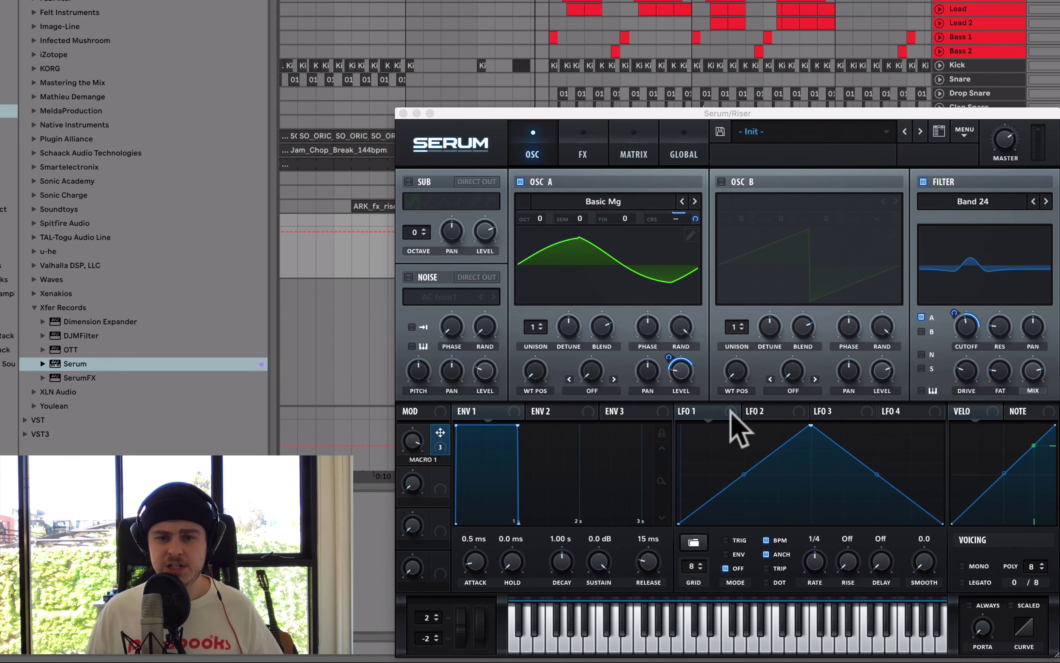
left_click(731, 414)
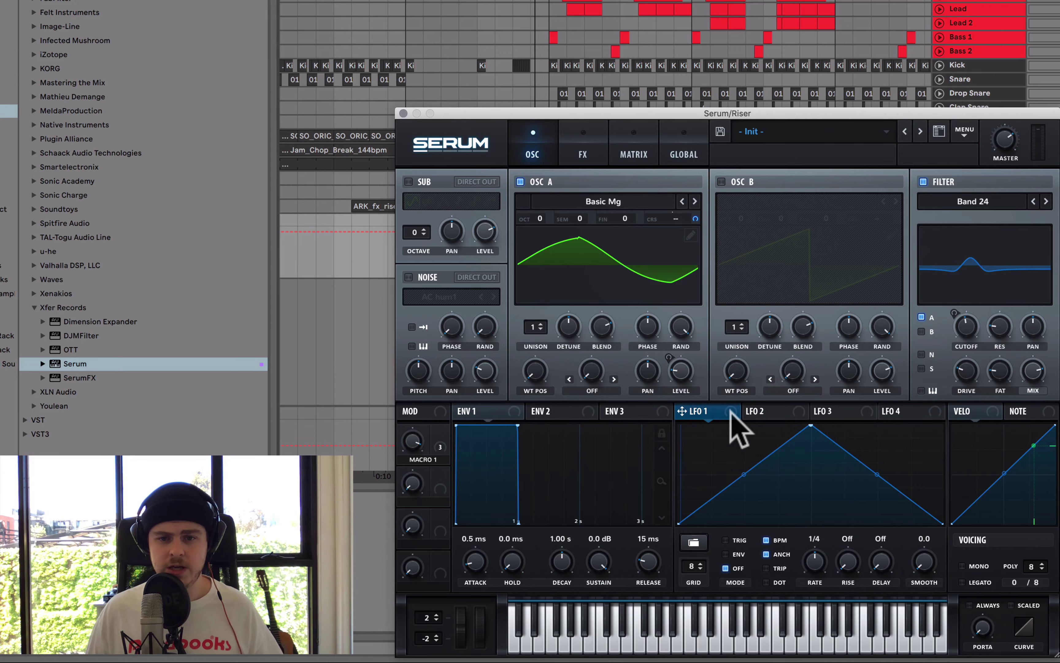
left_click_drag(731, 414, 679, 215)
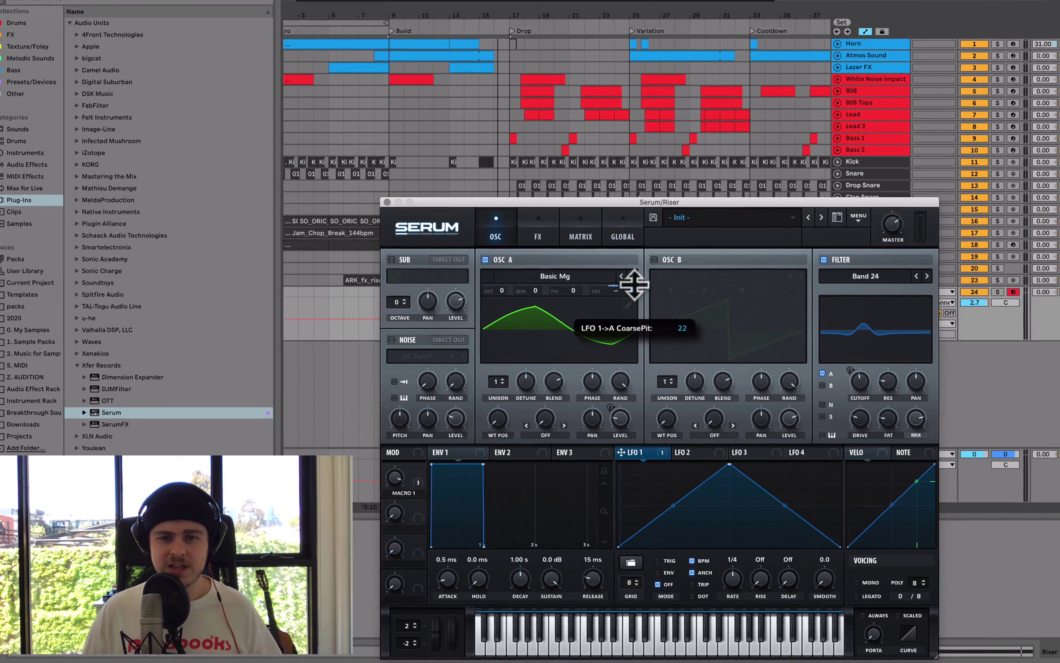
left_click_drag(635, 285, 635, 283)
key("space")
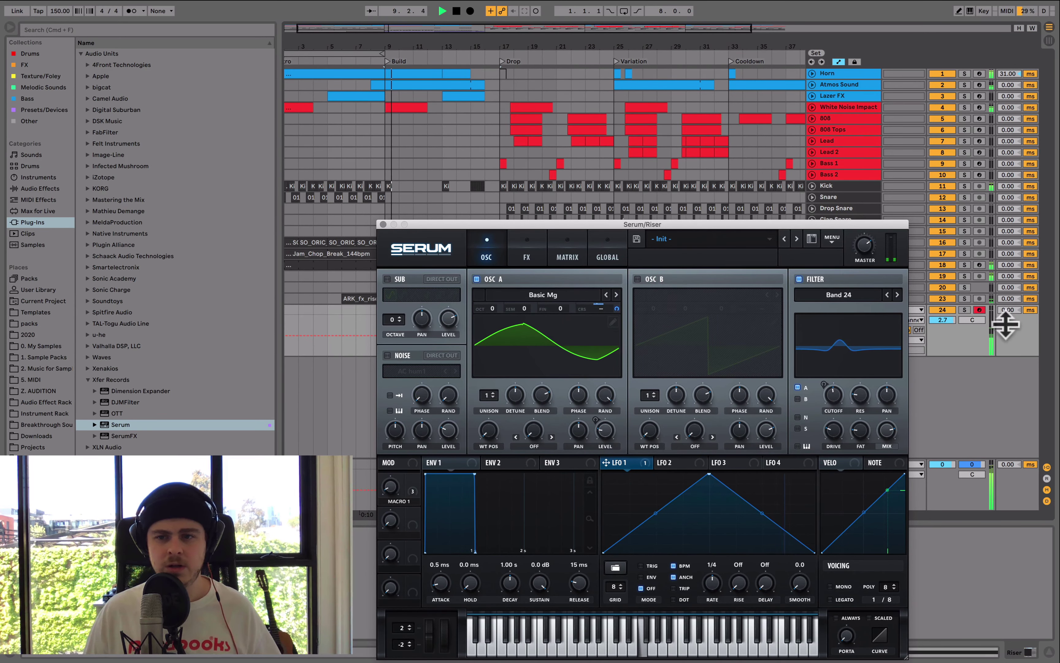
- Solo the Riser track to audition the LFO pitch modulation by itself, and unsolo it again
left_click(997, 292)
left_click(964, 309)
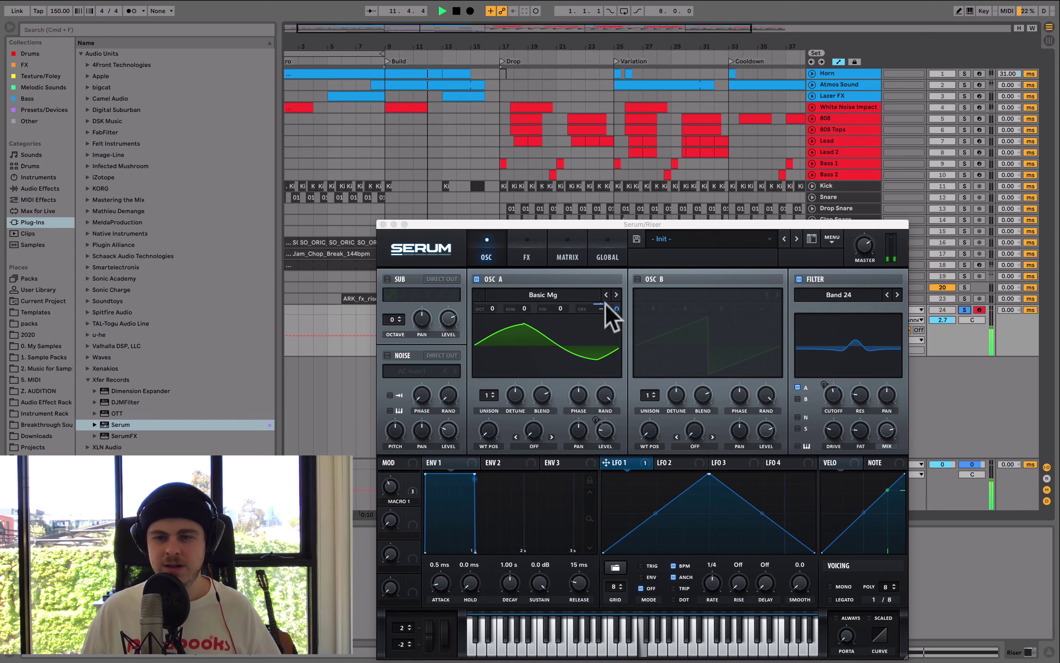
left_click(964, 310)
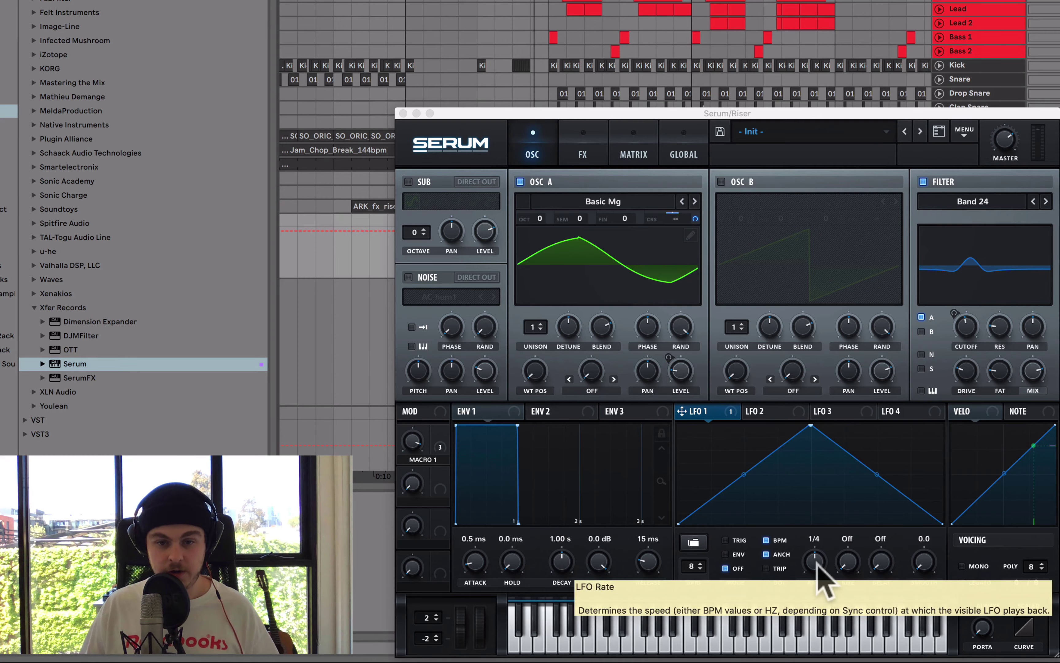
- Try LFO 1 rates of 1/8 and 1/16 while playing the build from bar 13
left_click_drag(817, 569, 816, 578)
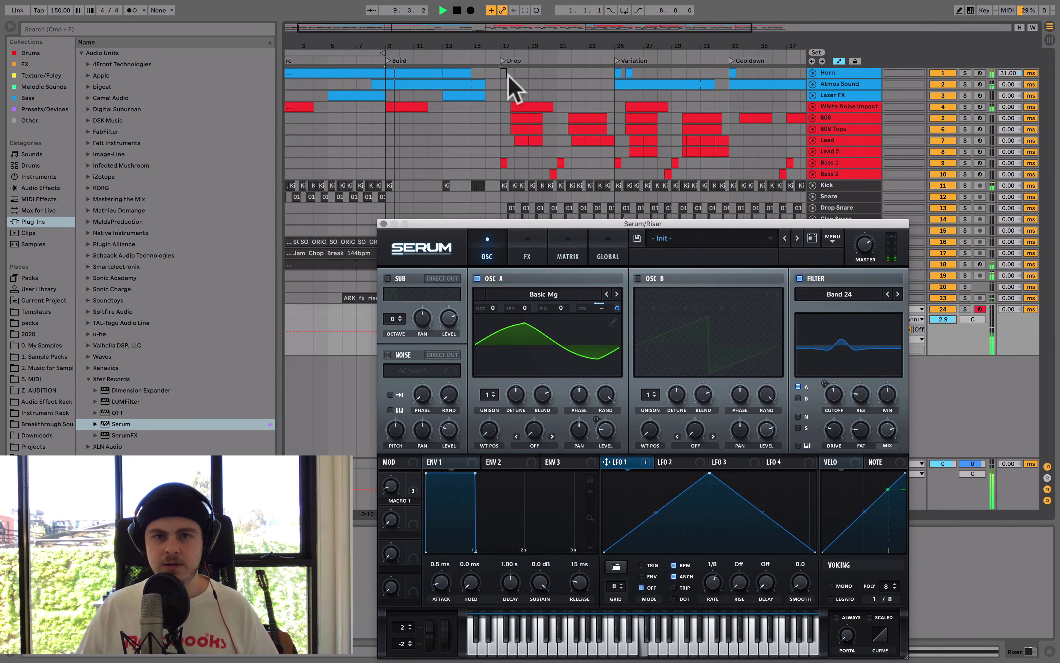
left_click(441, 107)
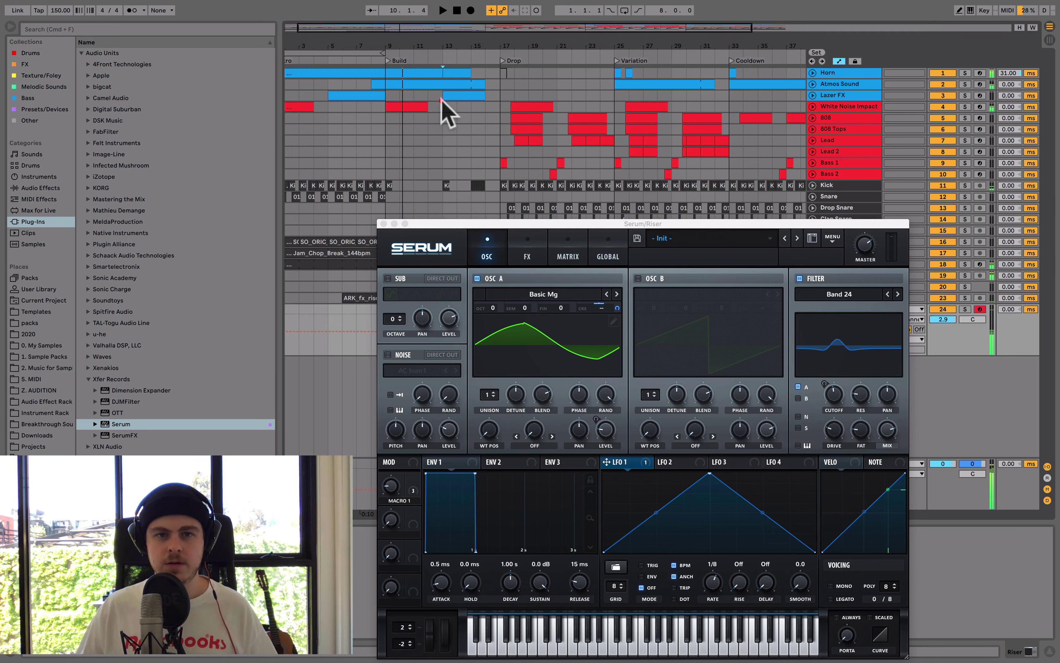
left_click(712, 579)
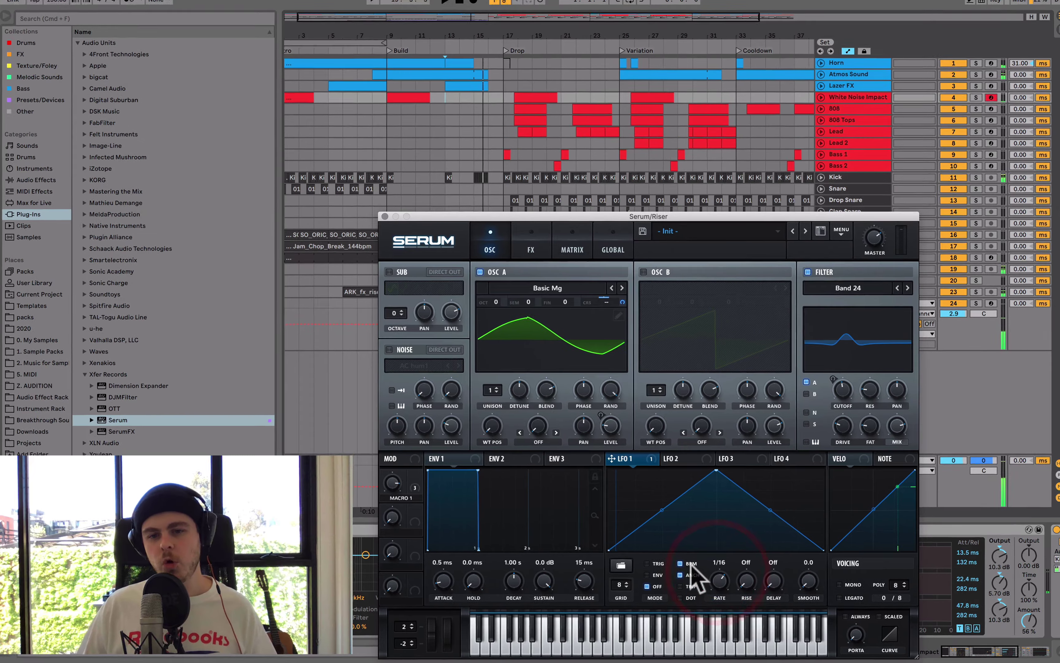
- Turn off BPM sync for LFO 1, set its rate to 0.9 Hz and assign Macro 1 to that rate
left_click(677, 566)
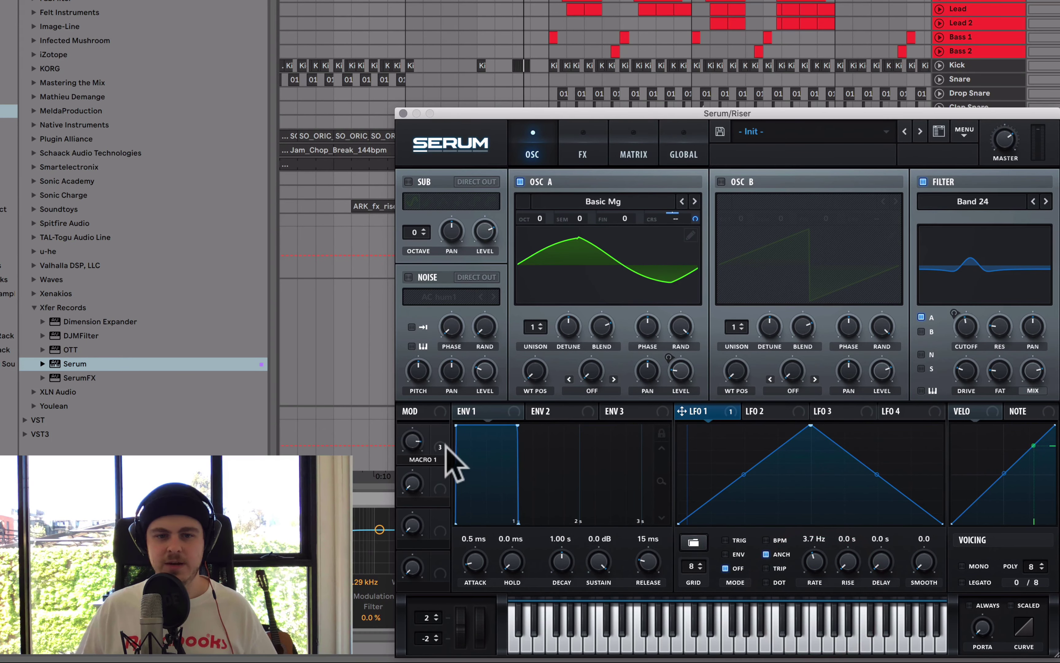
left_click_drag(440, 433, 800, 563)
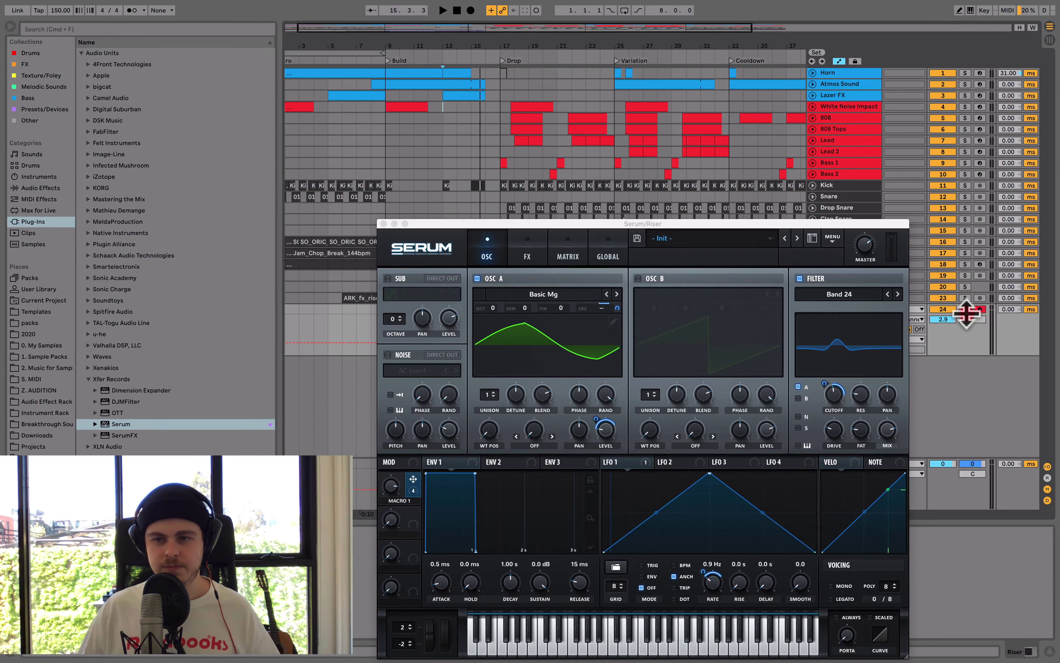
- Solo the Riser track and play it from bar 9, keeping its clip in view beside the Serum window
left_click(965, 310)
key("space")
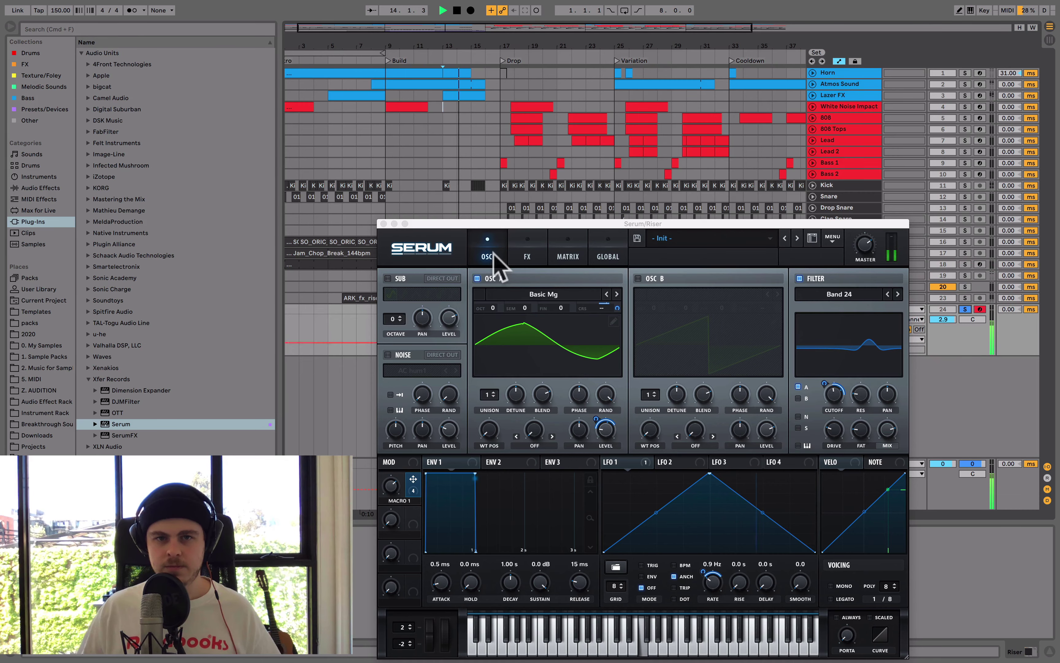
left_click_drag(420, 228, 491, 217)
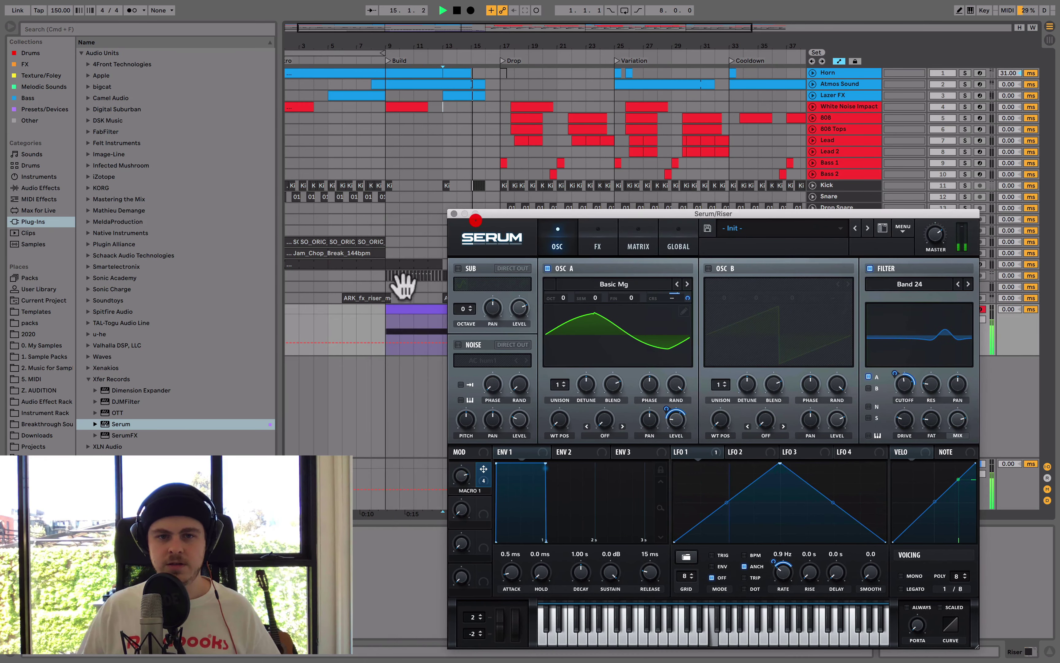
left_click(386, 319)
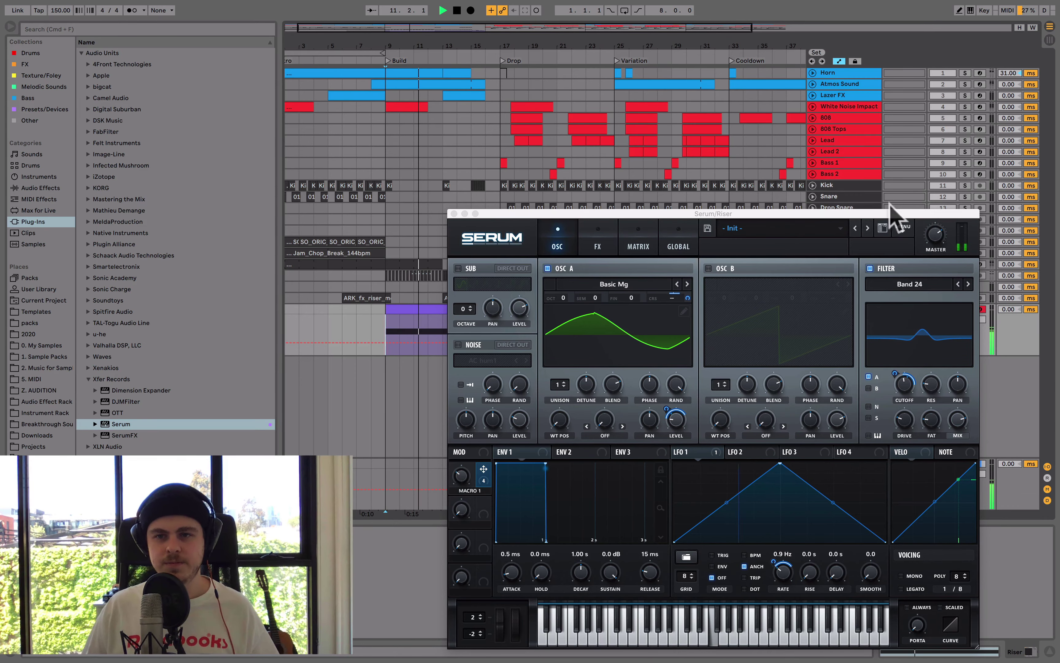
left_click_drag(889, 217, 771, 172)
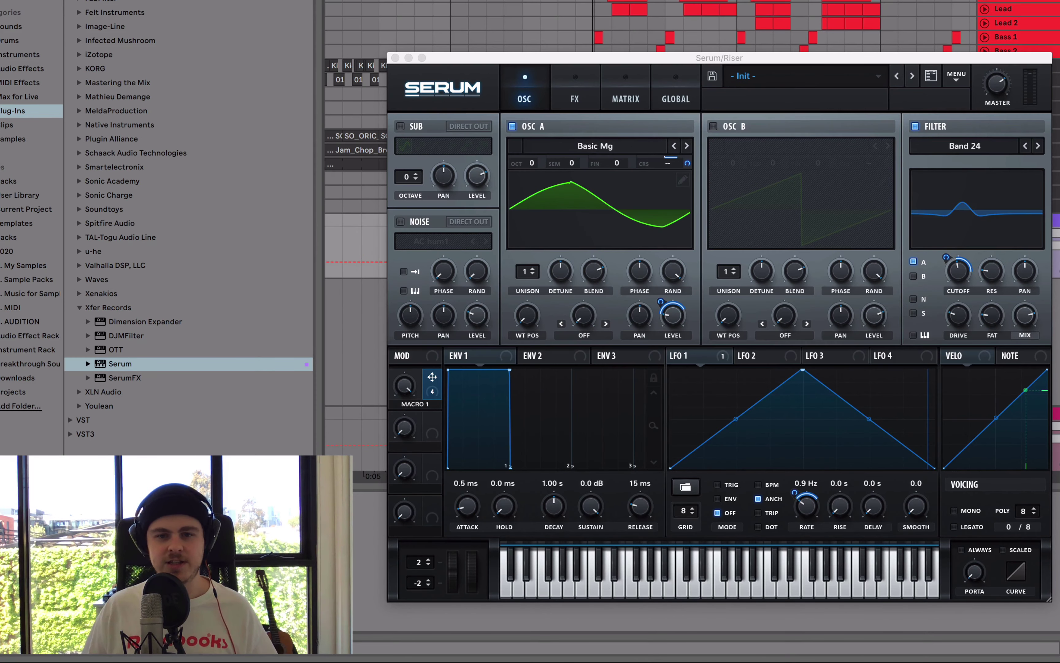
- Enable Serum's Reverb effect on the riser and raise its mix
left_click(346, 220)
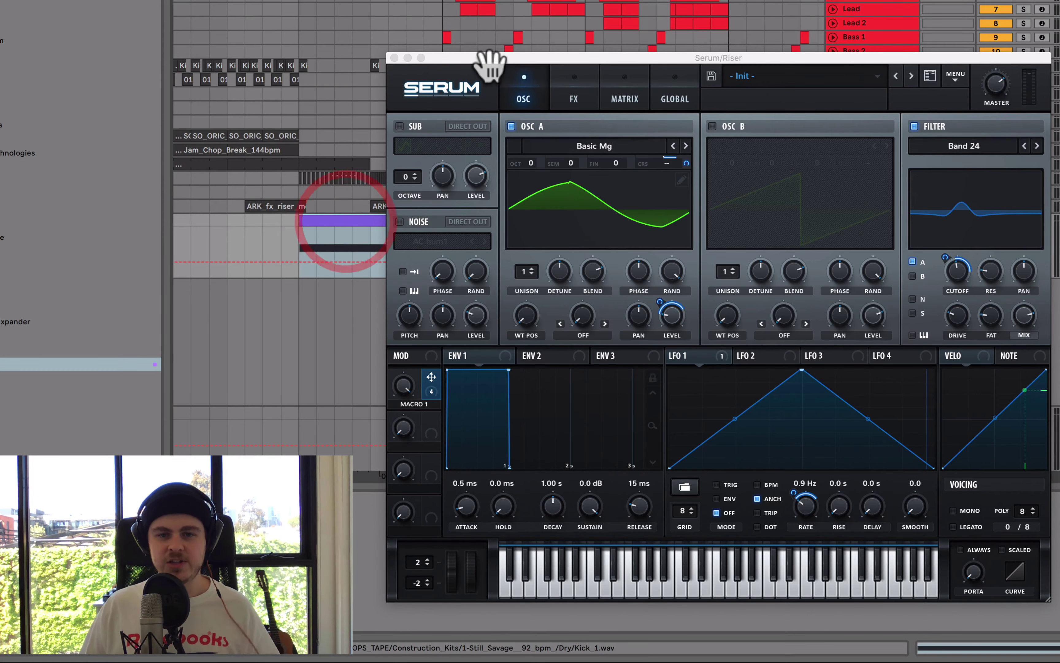
mouse_move(502, 58)
left_mouse_down()
mouse_move(398, 186)
mouse_move(488, 61)
left_mouse_up()
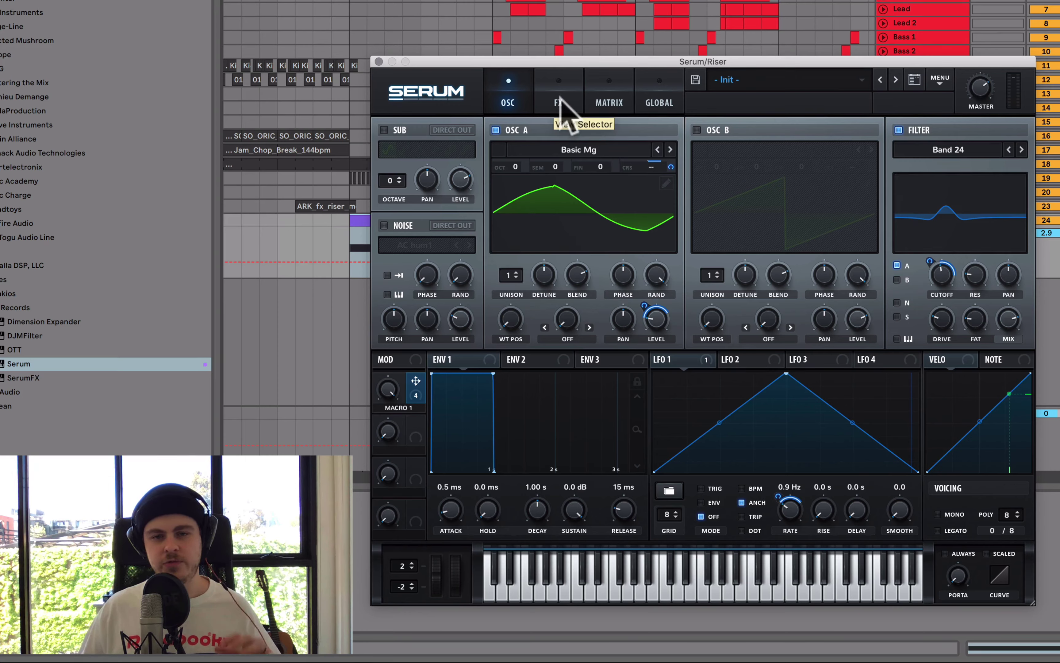
left_click(560, 99)
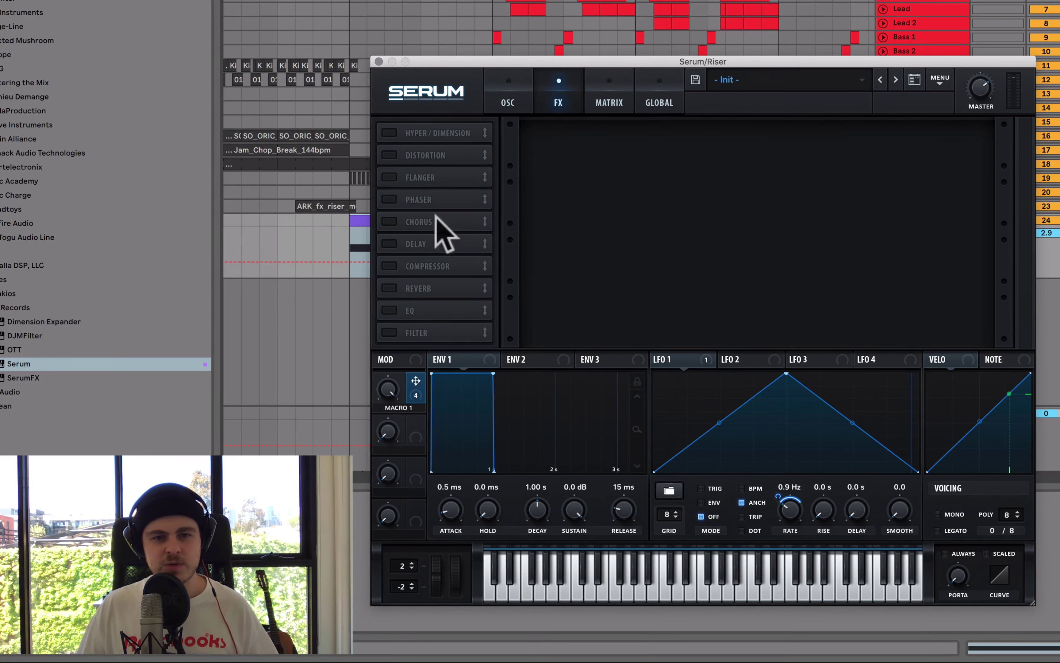
left_click(389, 287)
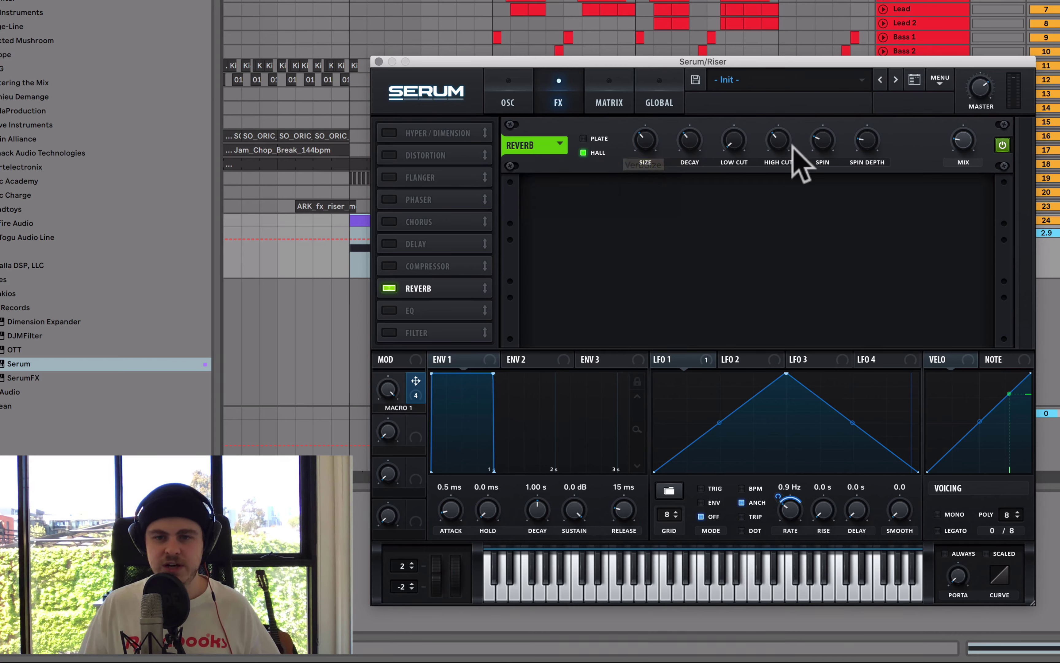
left_click_drag(964, 144, 964, 97)
- Set the reverb mix to 36% and the low cut to about 28% while playing the soloed riser
key("space")
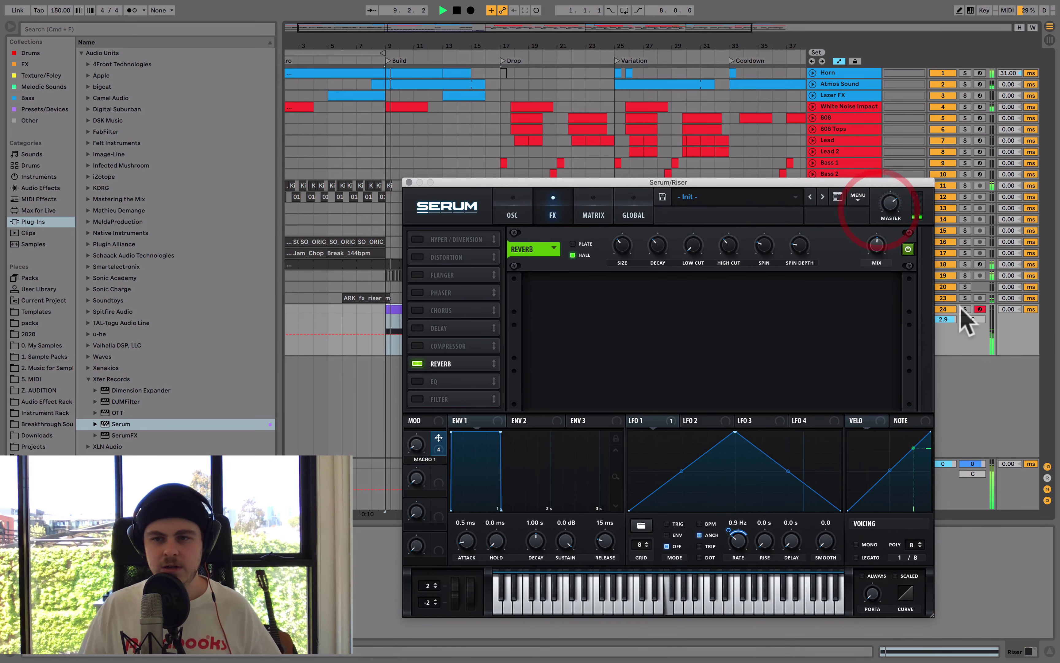
left_click(965, 309)
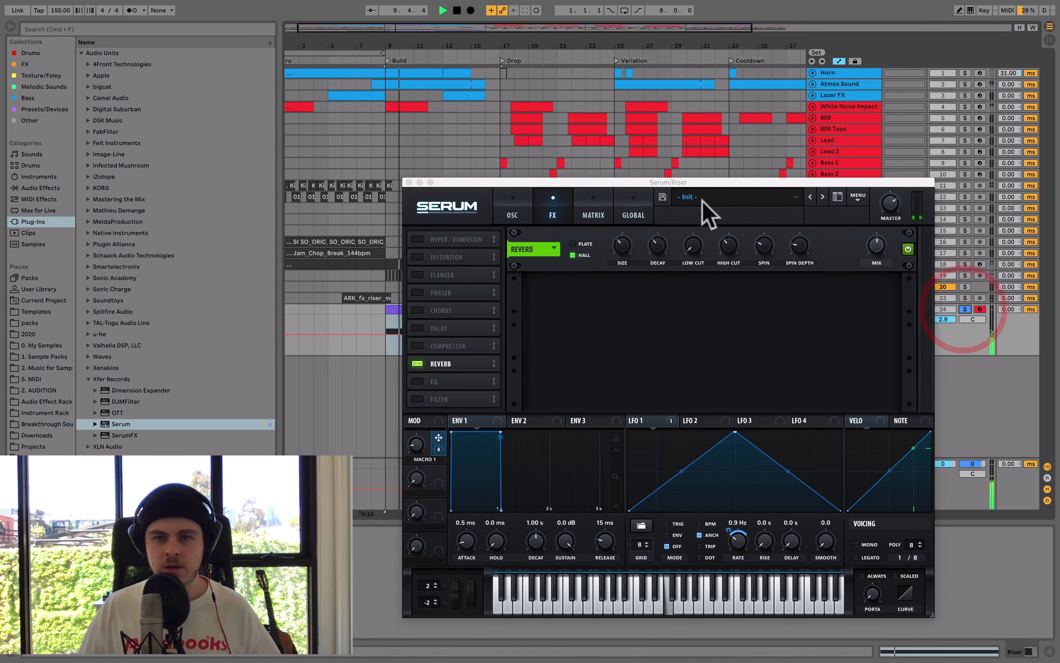
mouse_move(879, 256)
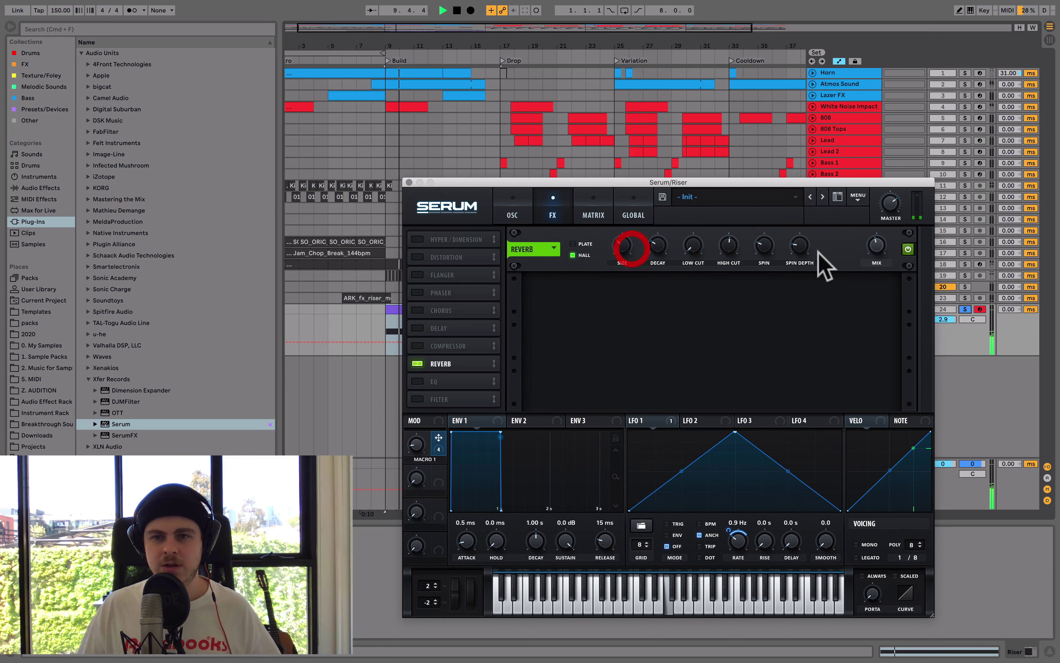
left_click_drag(866, 242, 866, 253)
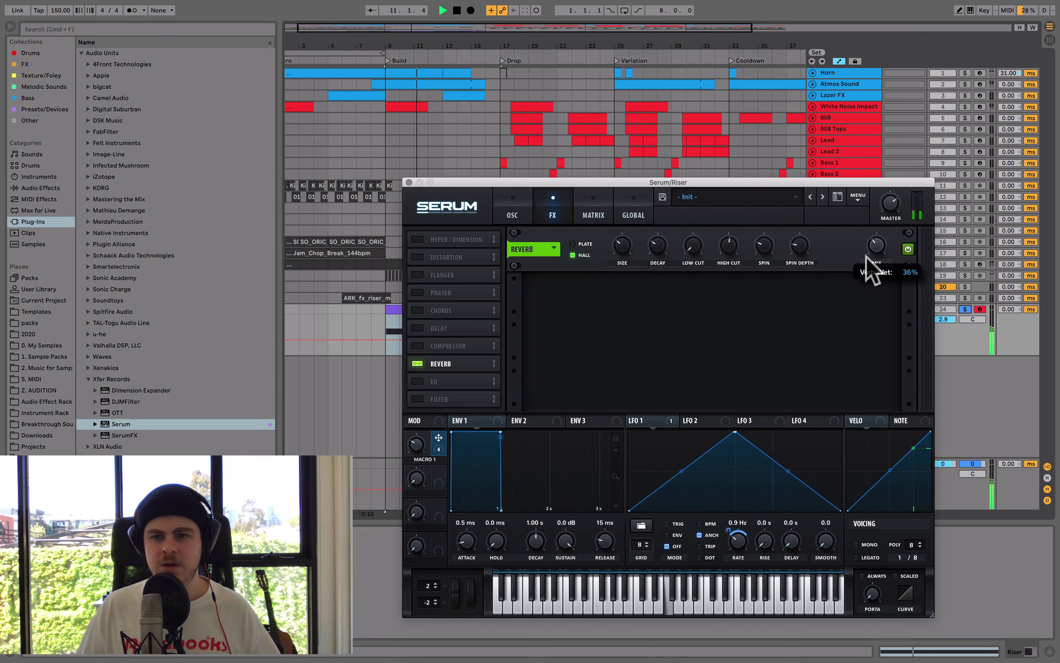
left_click_drag(693, 253, 694, 196)
key("space")
key("space")
mouse_move(696, 251)
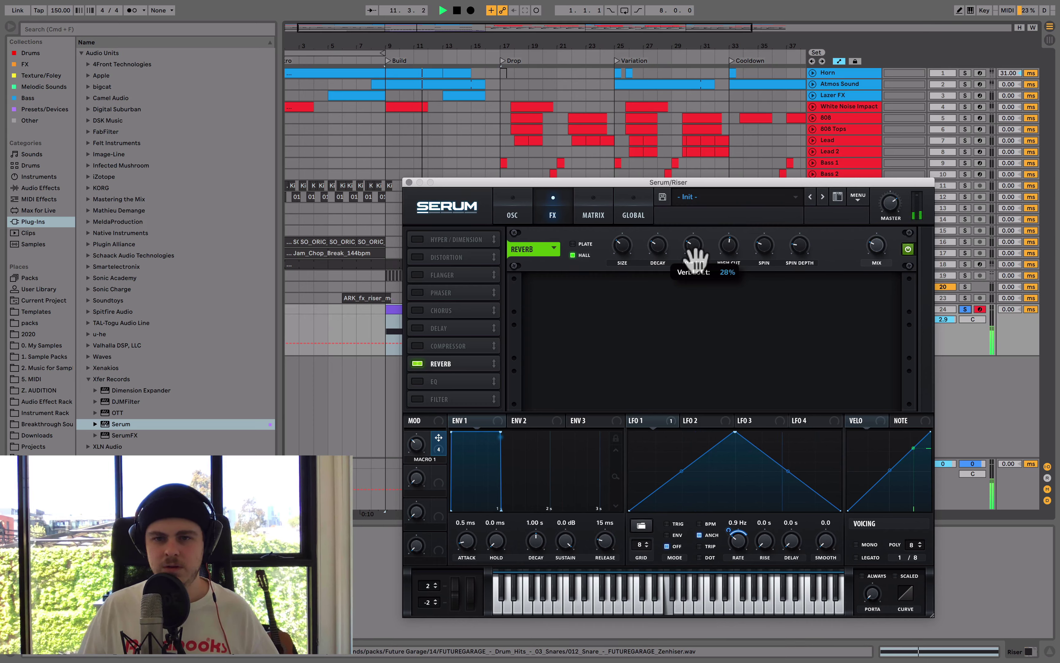
left_click_drag(695, 268, 697, 275)
key("space")
- Lower the reverb's base mix and assign Macro 1 to modulate the reverb mix
left_click_drag(878, 251, 865, 355)
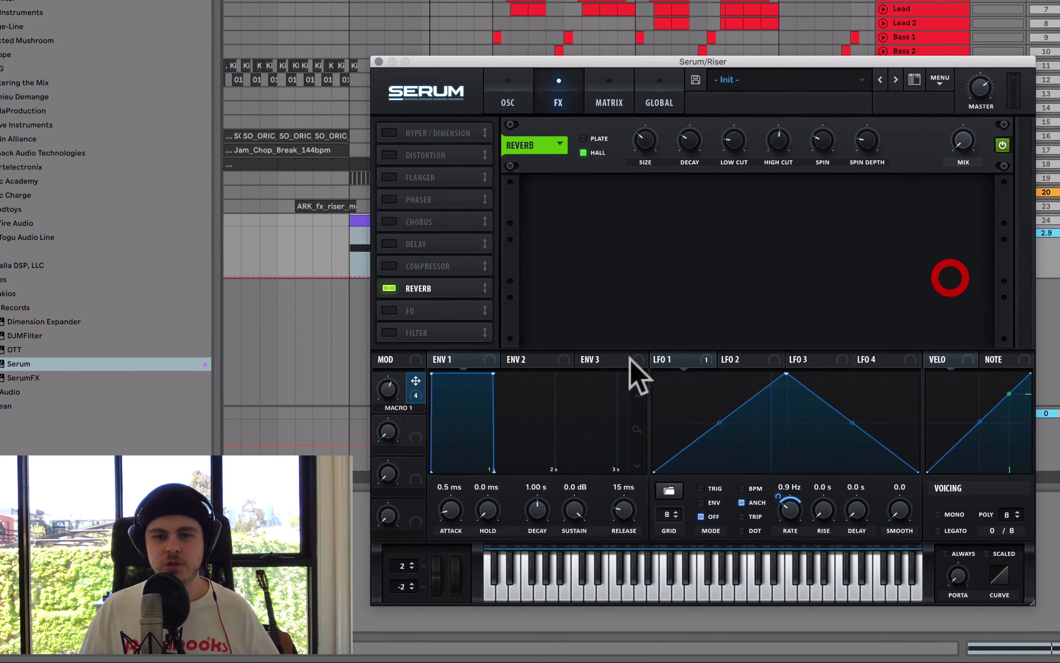
left_click_drag(419, 395, 962, 141)
left_click(940, 173)
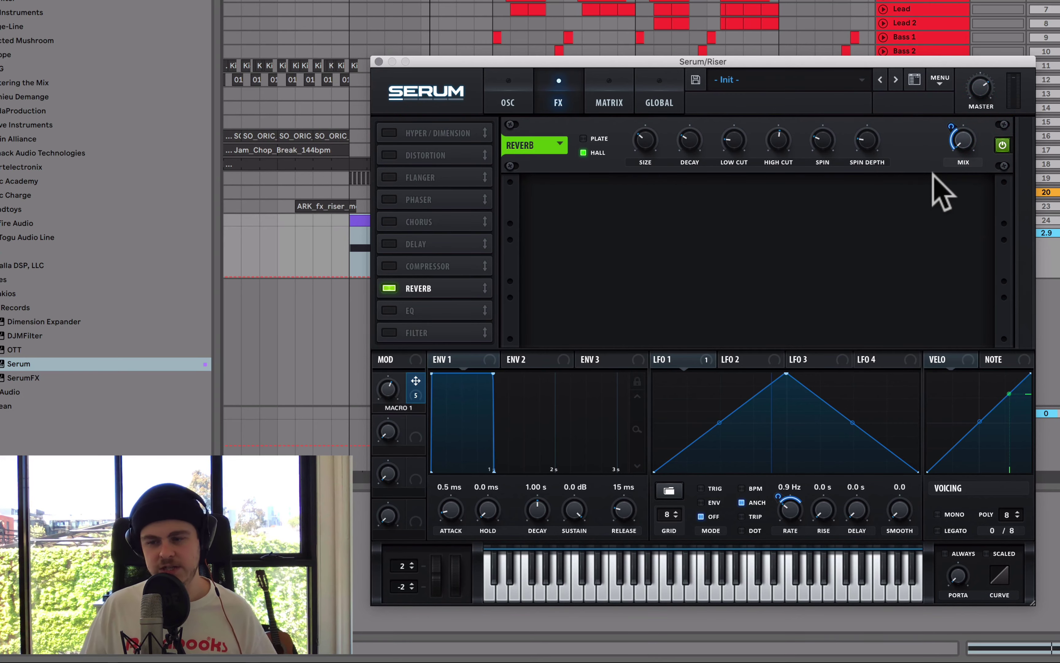
- Play the end of the riser into the drop to hear the automated reverb and its tail
left_click_drag(431, 61, 650, 161)
left_click(466, 266)
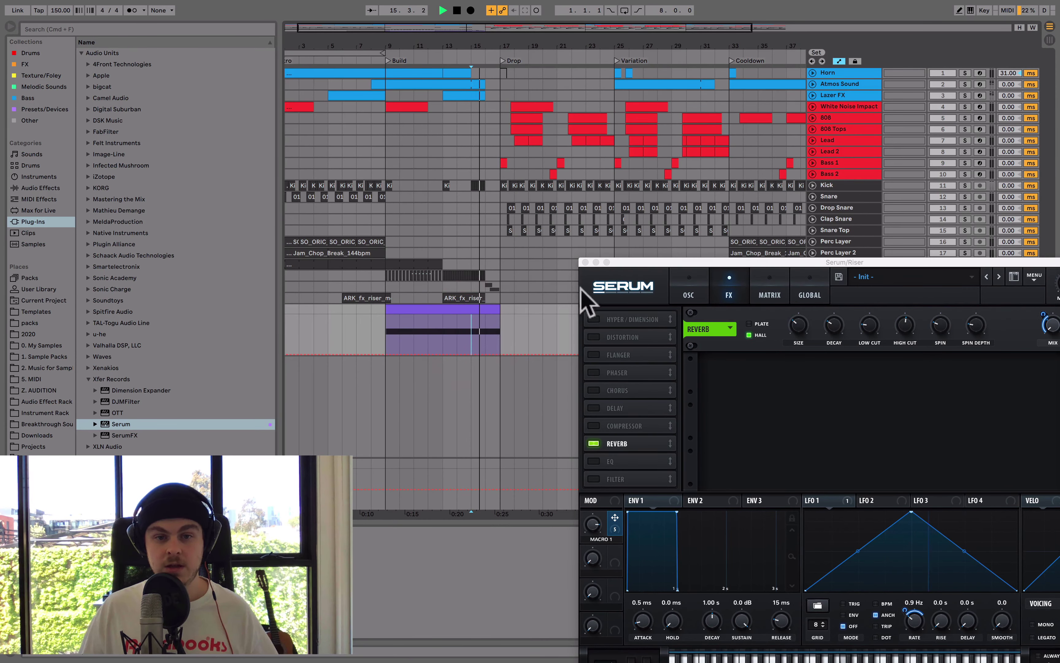
left_click_drag(666, 263, 583, 185)
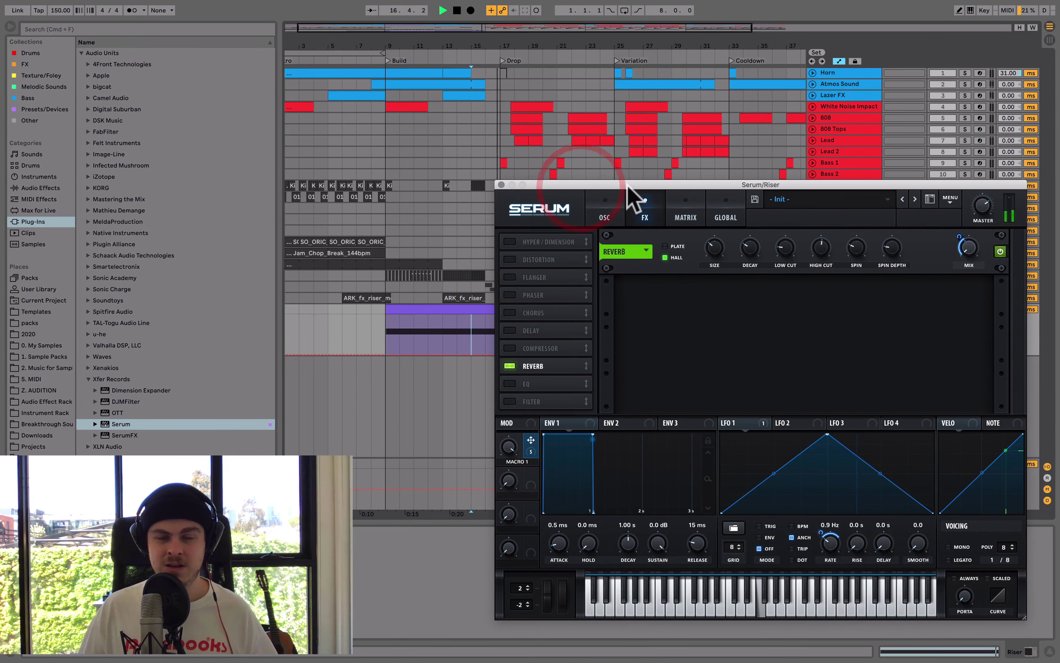
key("space")
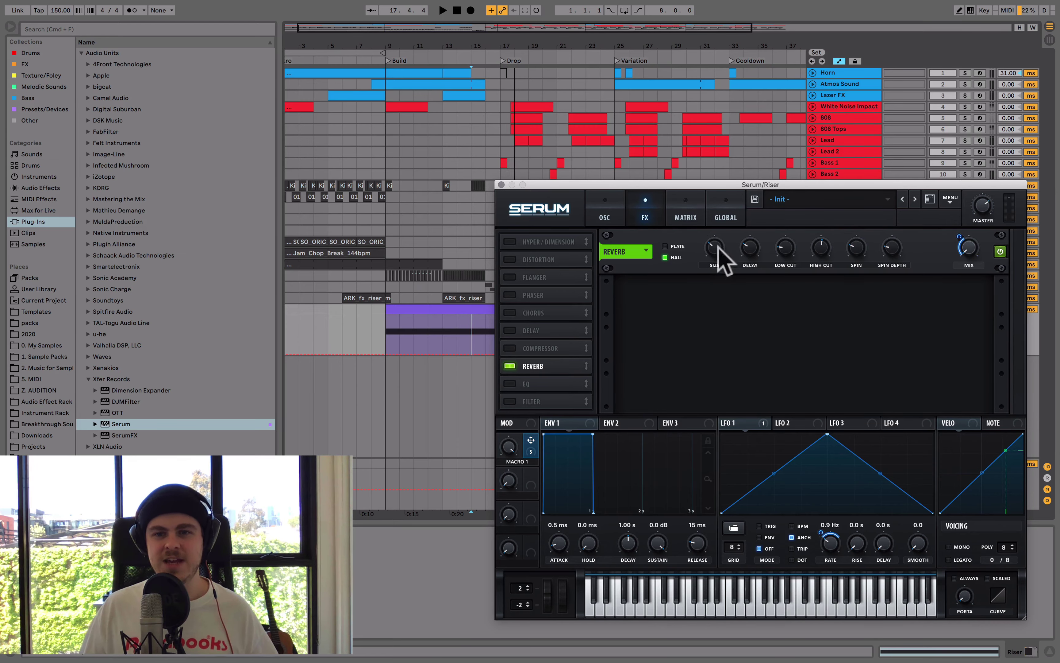
- Adjust the reverb's size and decay while replaying the last bars of the riser before the drop
left_click_drag(710, 246, 712, 234)
left_click_drag(618, 181, 658, 176)
left_click(485, 46)
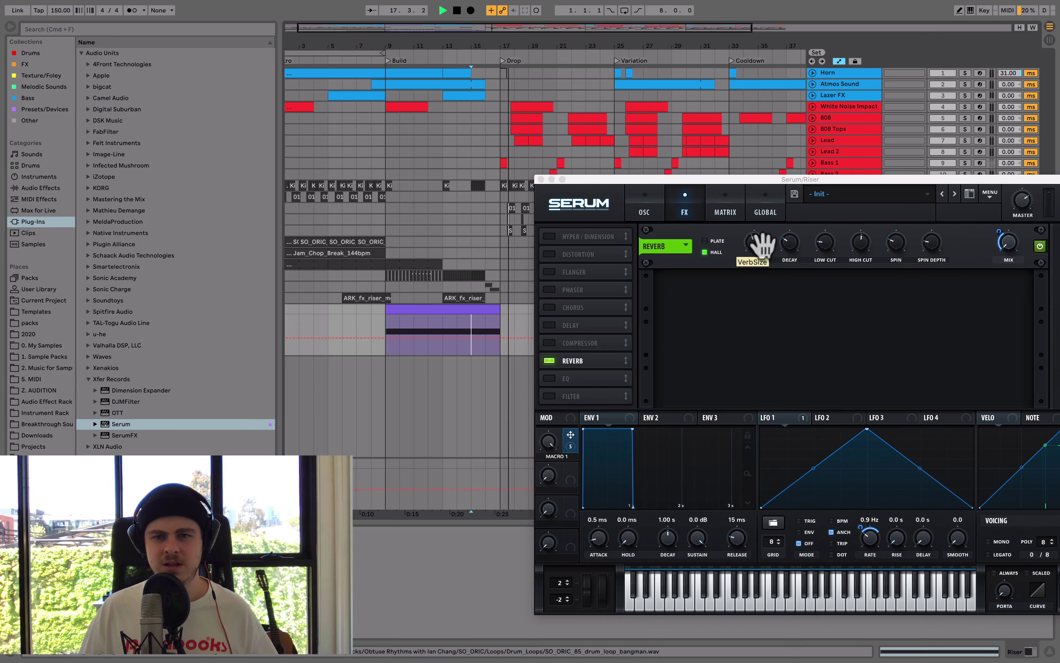
key("space")
left_click_drag(785, 243, 746, 254)
left_click(481, 58)
key("space")
left_click(753, 245)
left_click(756, 244)
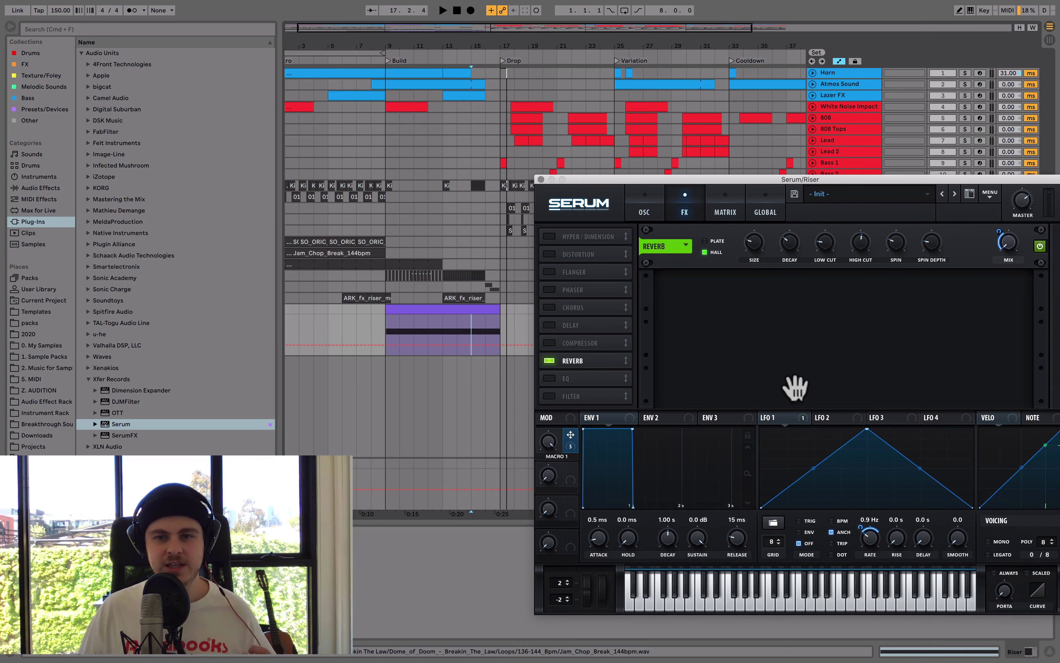
- Enable the Delay effect in ping-pong mode with its filter at 879 and 0.8 and the mix at 4%
mouse_move(790, 414)
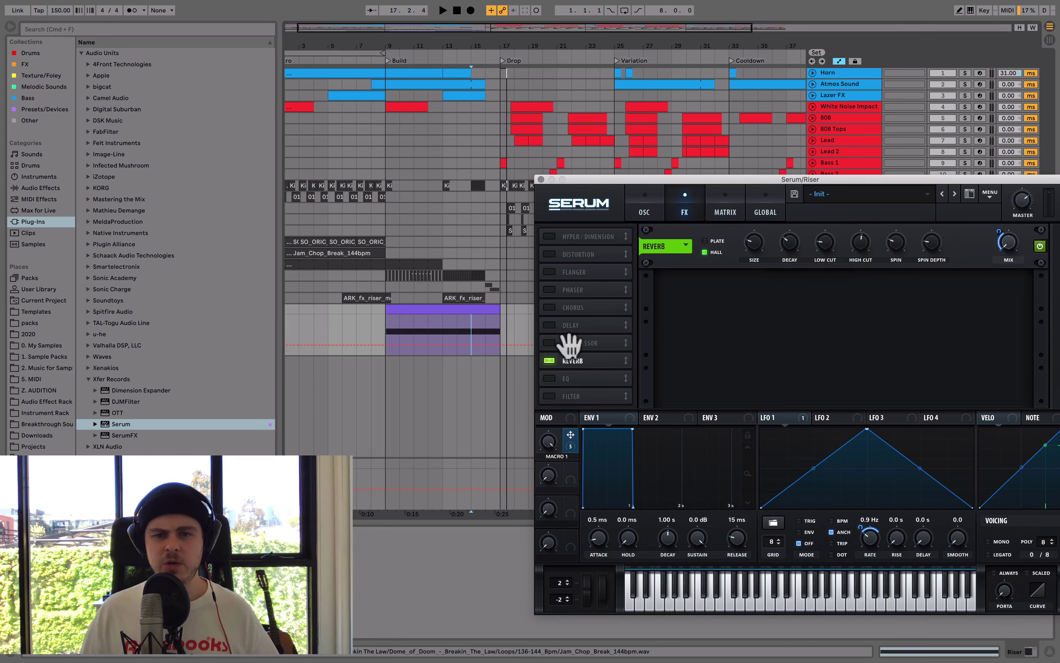
left_click(549, 324)
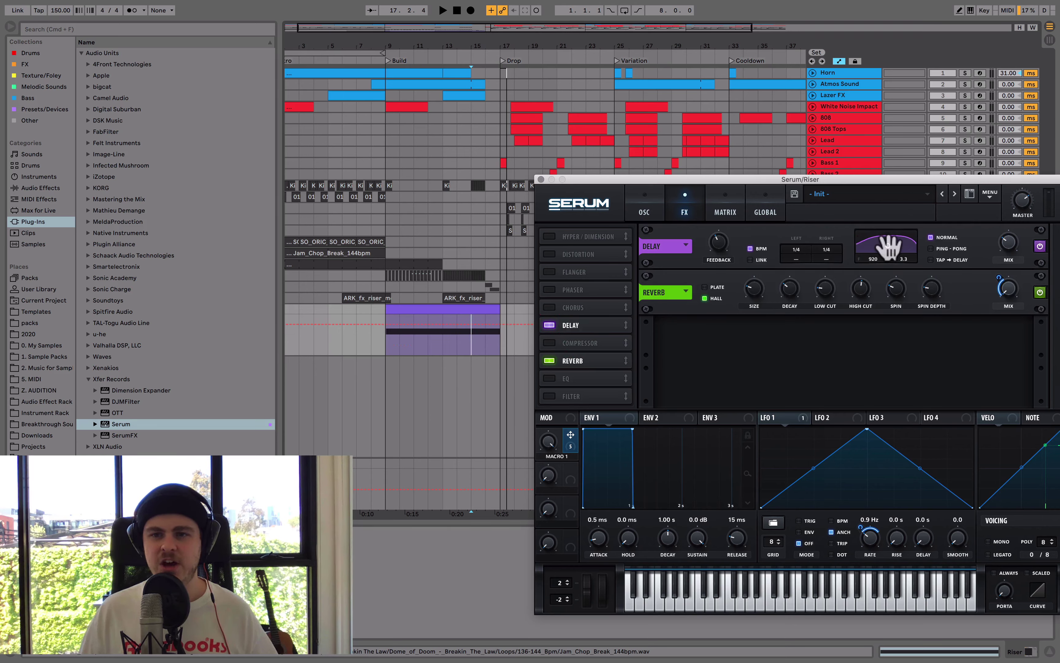
left_click_drag(887, 247, 890, 239)
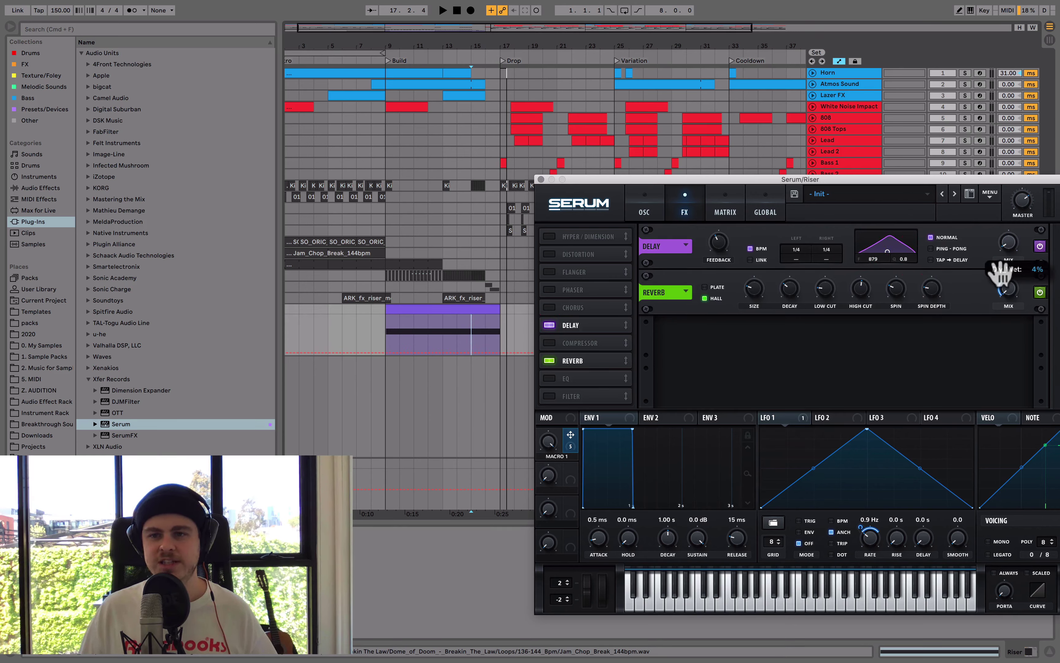
left_click_drag(1000, 272, 999, 274)
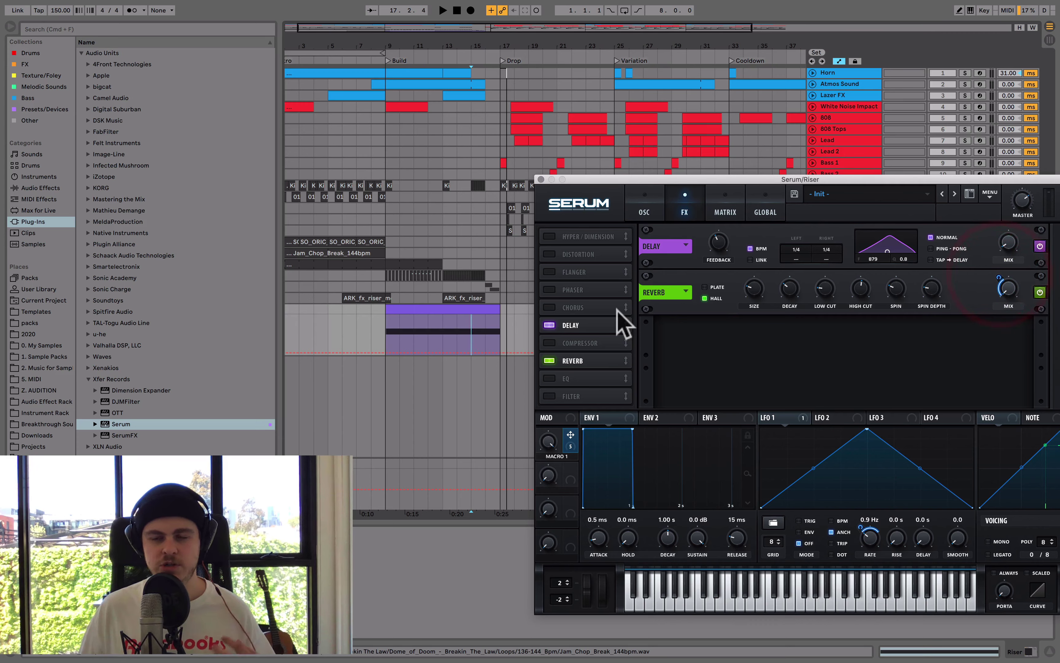
left_click(930, 248)
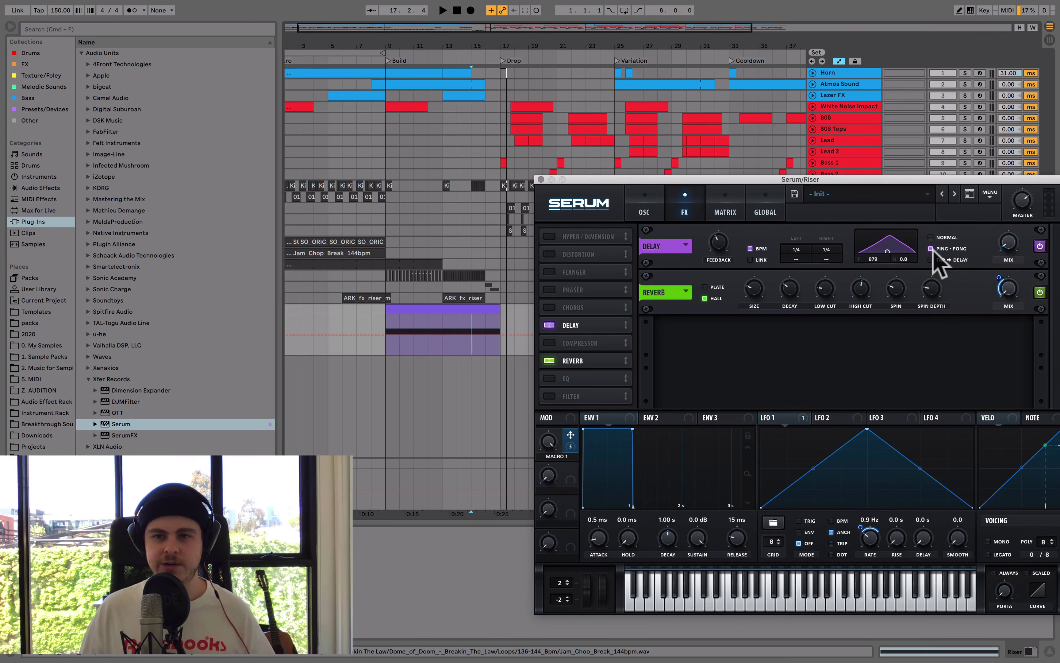
- Play the riser from bar 13 into the drop and raise the delay mix to about 7%
left_click(445, 349)
key("space")
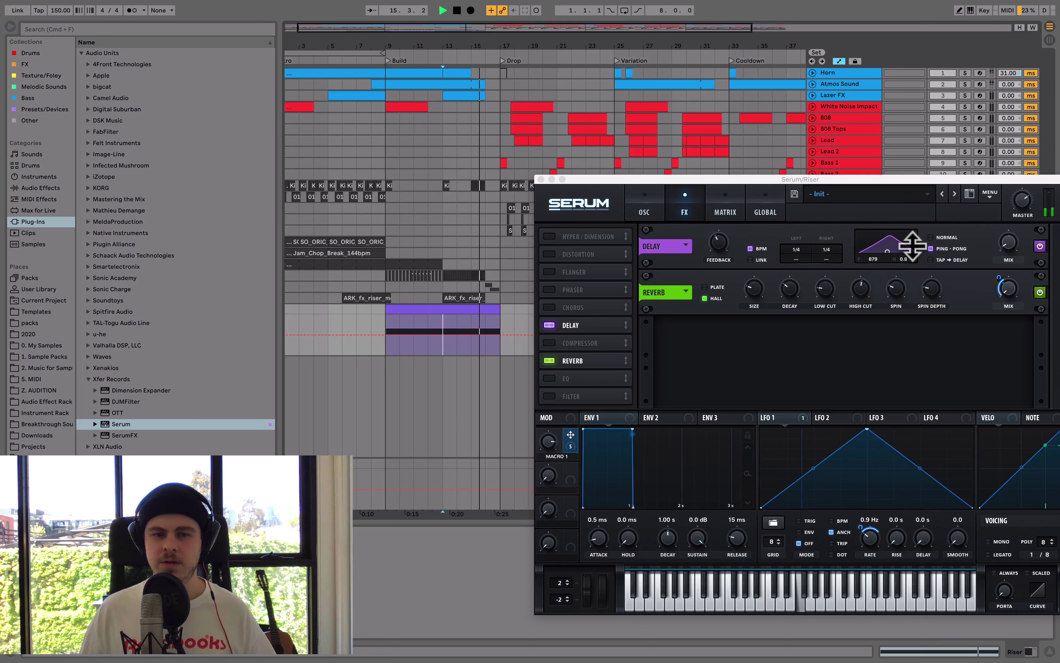
left_click(1010, 244)
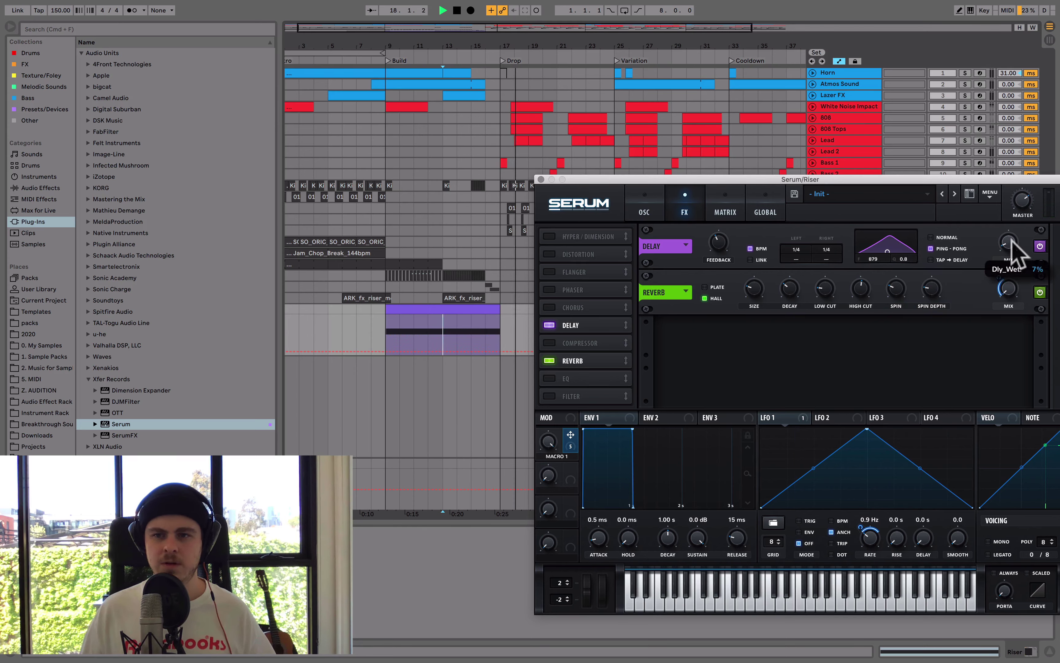
left_click_drag(1010, 242, 1010, 238)
key("space")
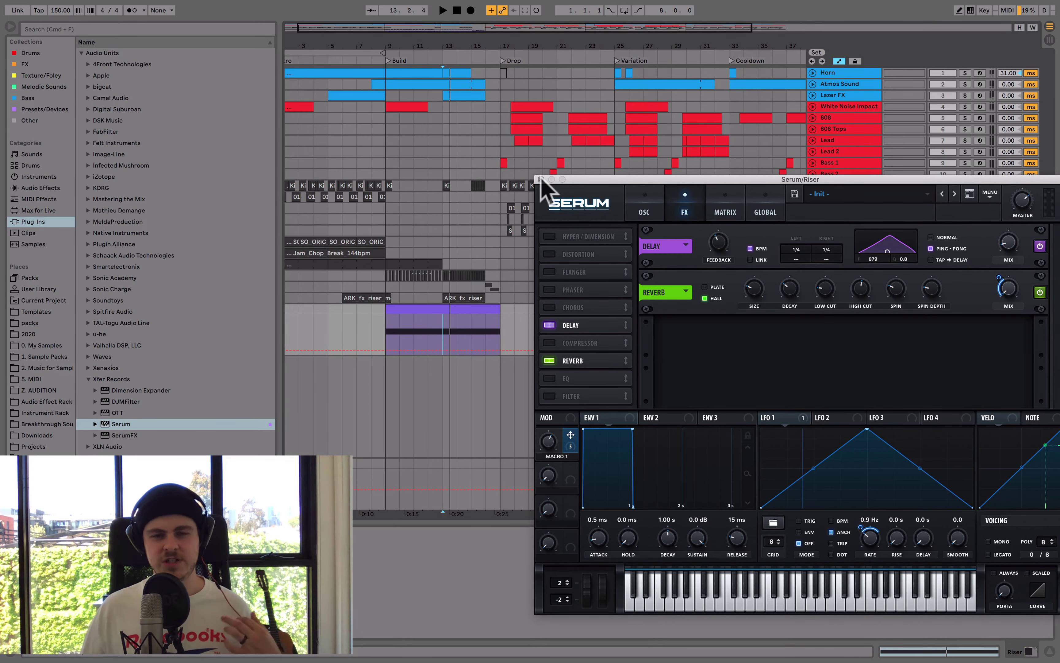
- Close the Serum window and shorten the Riser clip to end at bar 16, level with the riser sample above
left_click(540, 179)
left_click_drag(474, 32, 472, 77)
left_click(393, 299)
left_click(393, 298)
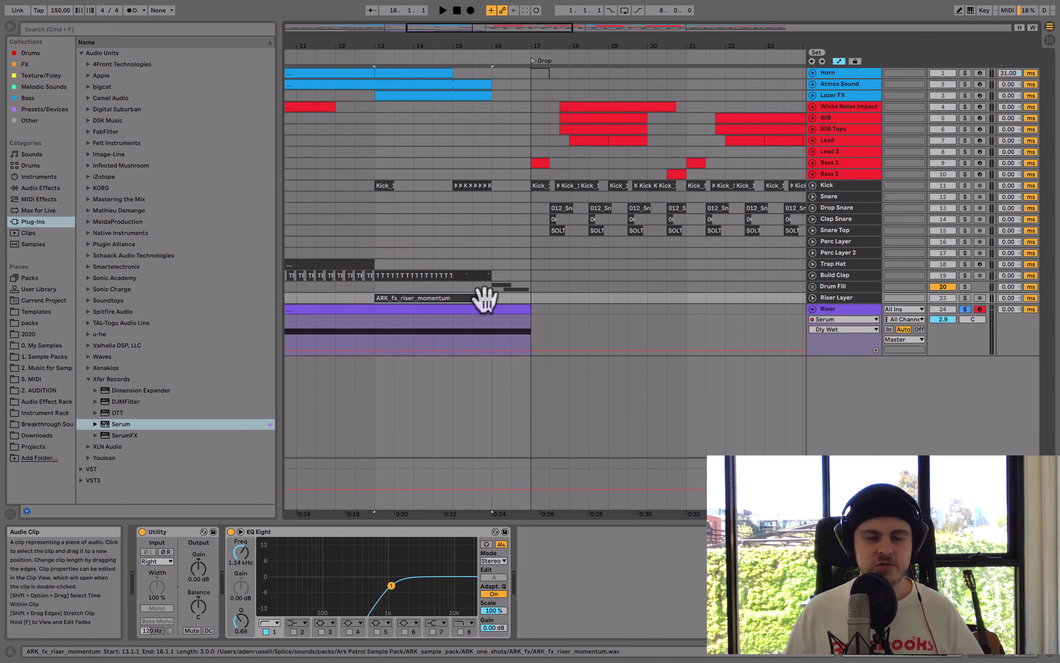
left_click_drag(529, 310, 493, 310)
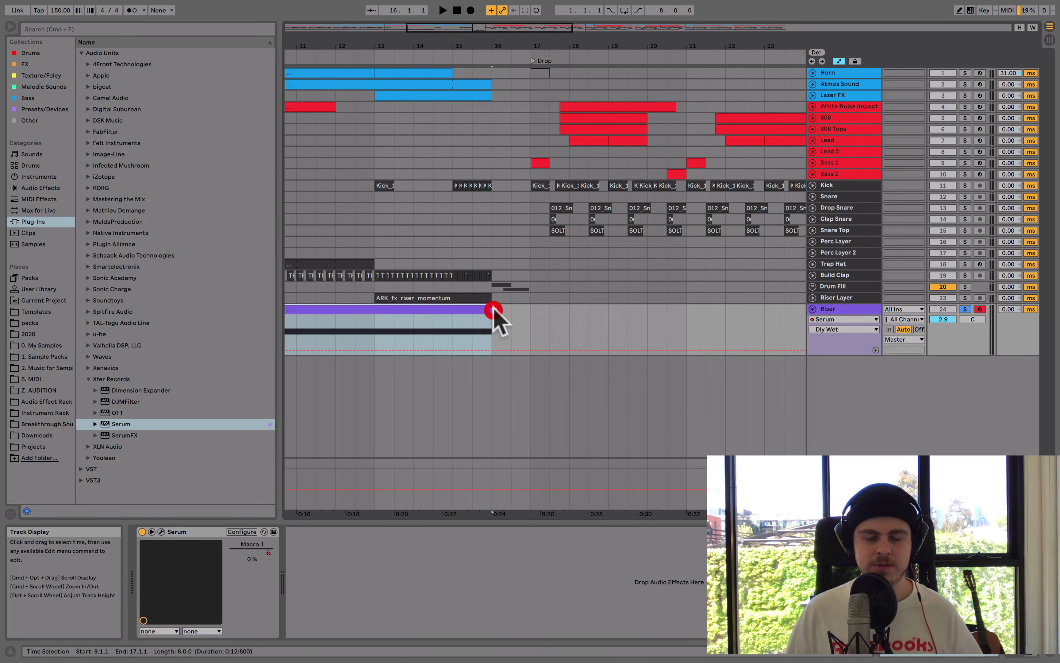
- Show Serum's Macro 1 automation in the Riser track's lane
left_click(835, 319)
left_click(835, 337)
left_click(831, 330)
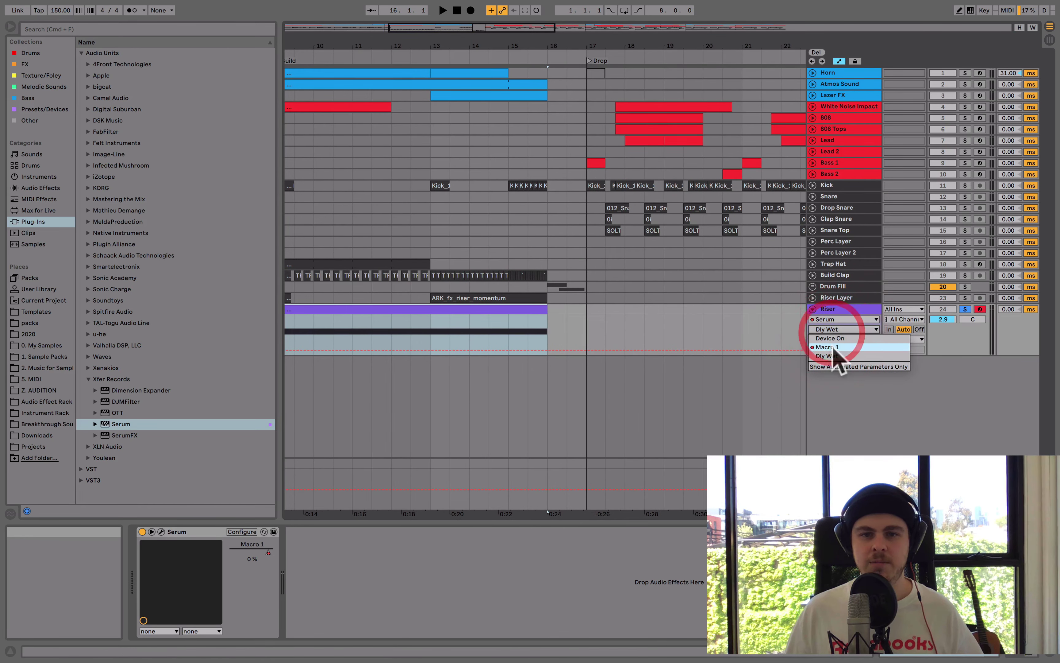
left_click(831, 349)
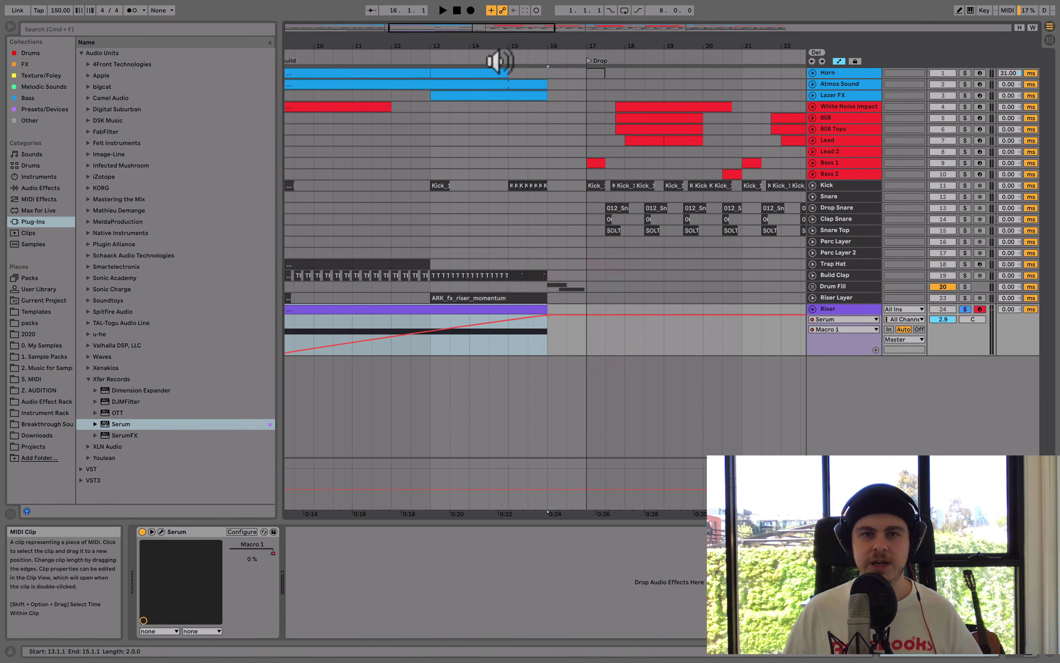
- Unsolo the Riser track and lower its volume to 1.5 dB while playing the last bars before the drop with the full mix
left_click_drag(546, 57, 546, 50)
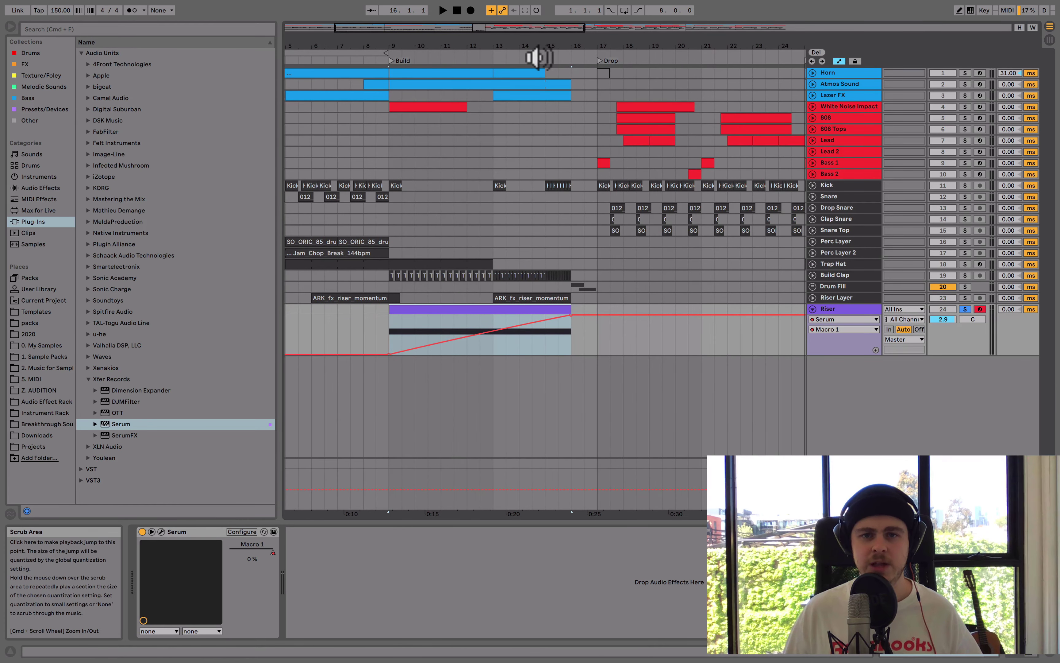
left_click(516, 54)
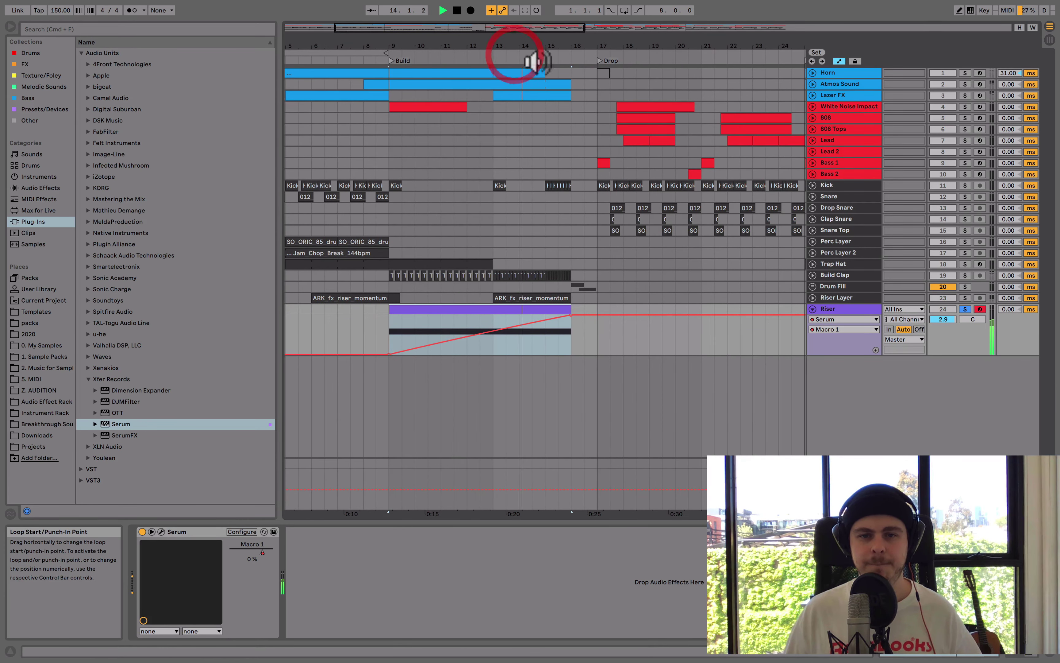
left_click(965, 309)
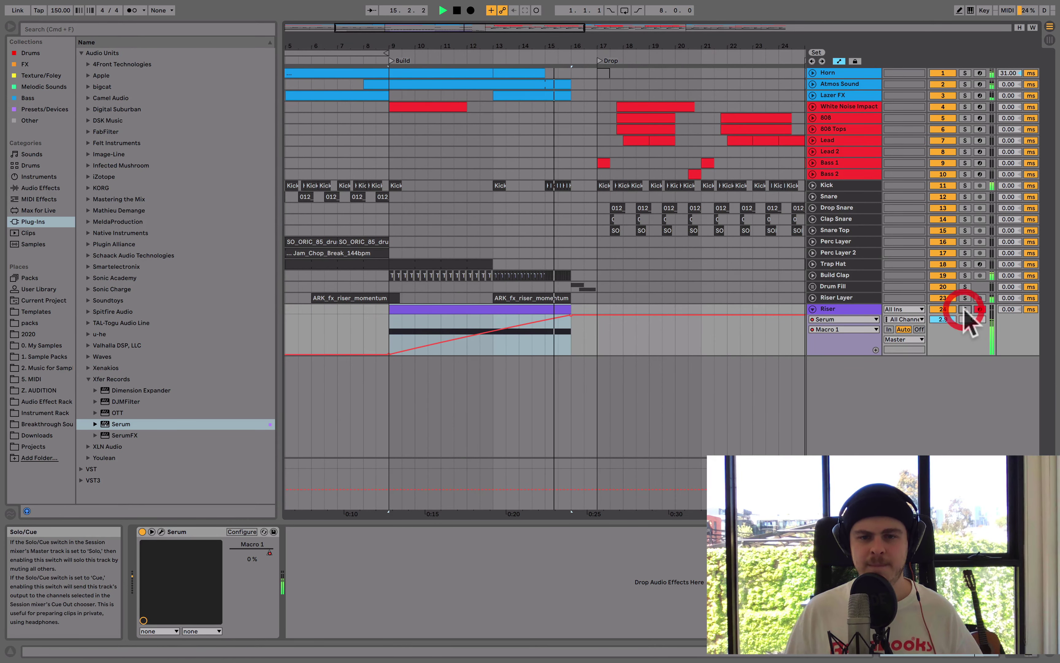
left_click(490, 56)
left_click_drag(942, 319, 943, 345)
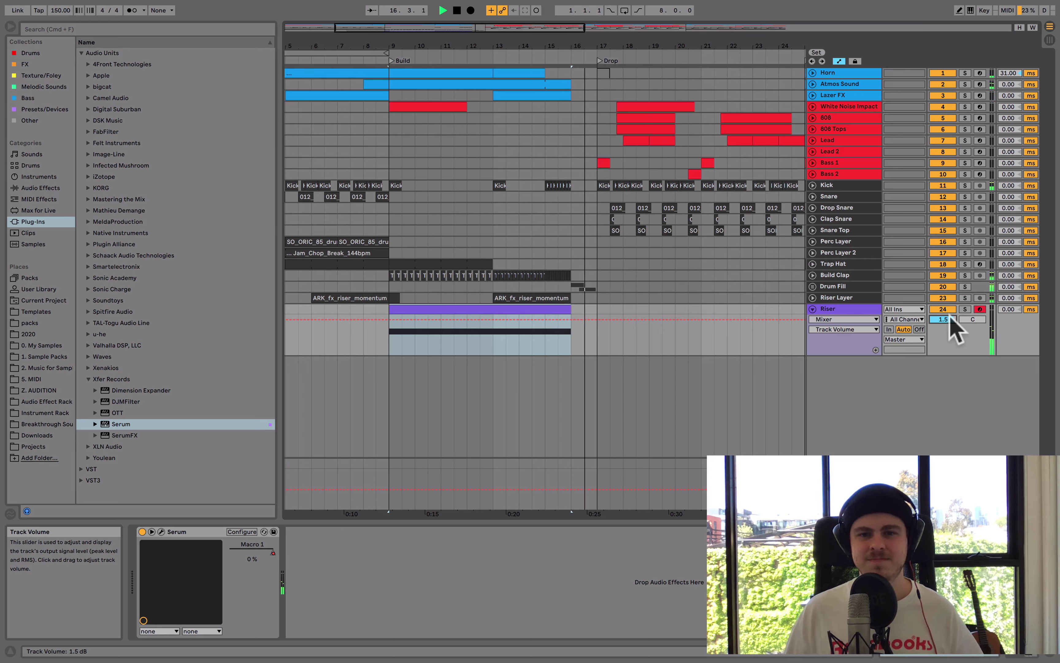
key("space")
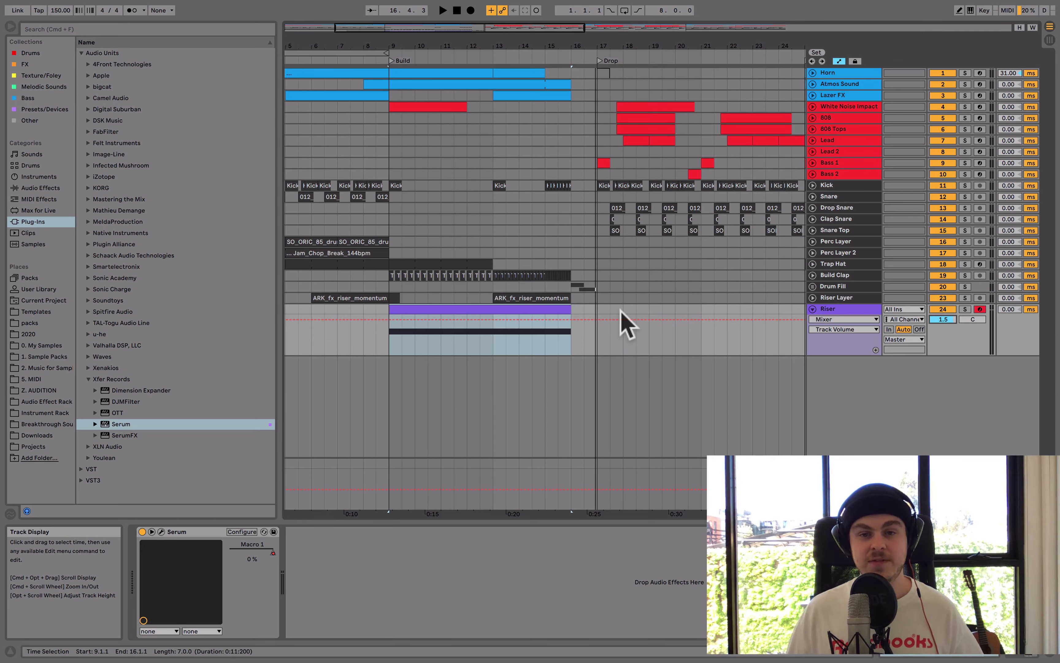
- Reopen Serum for the Riser track, then play the Riser and Riser Layer tracks soloed together up to the drop
left_click(161, 531)
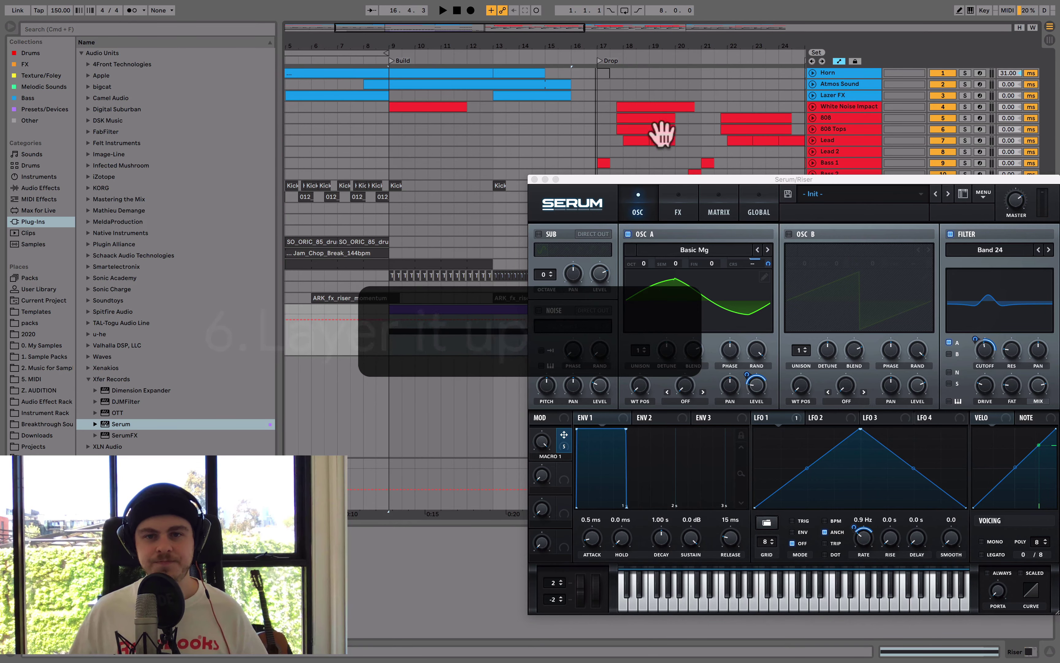
left_click_drag(646, 179, 600, 189)
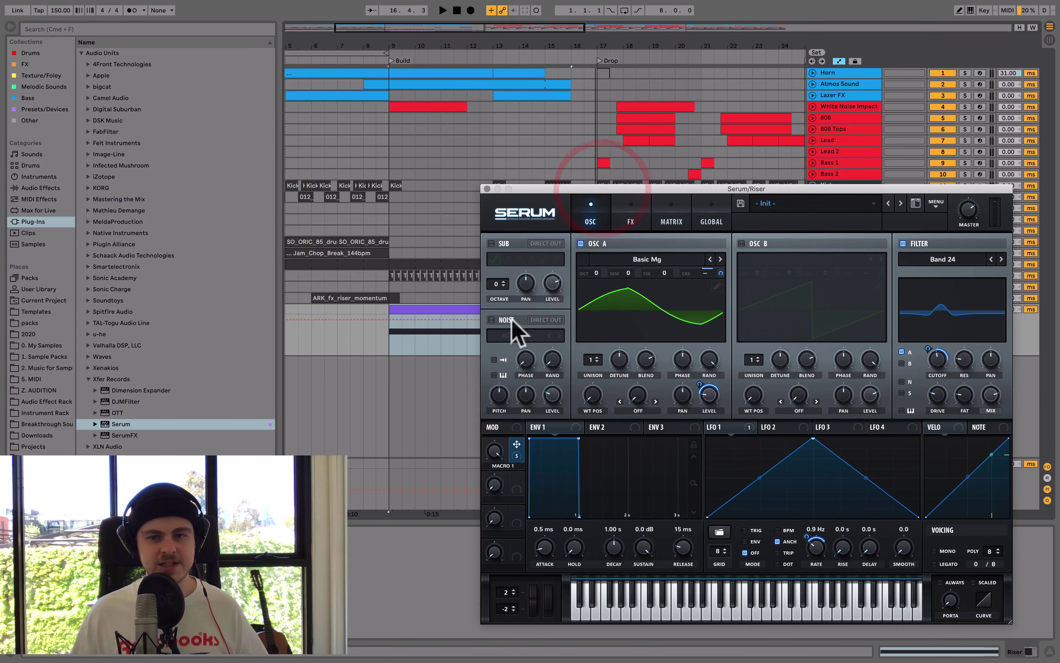
left_click_drag(689, 193, 677, 352)
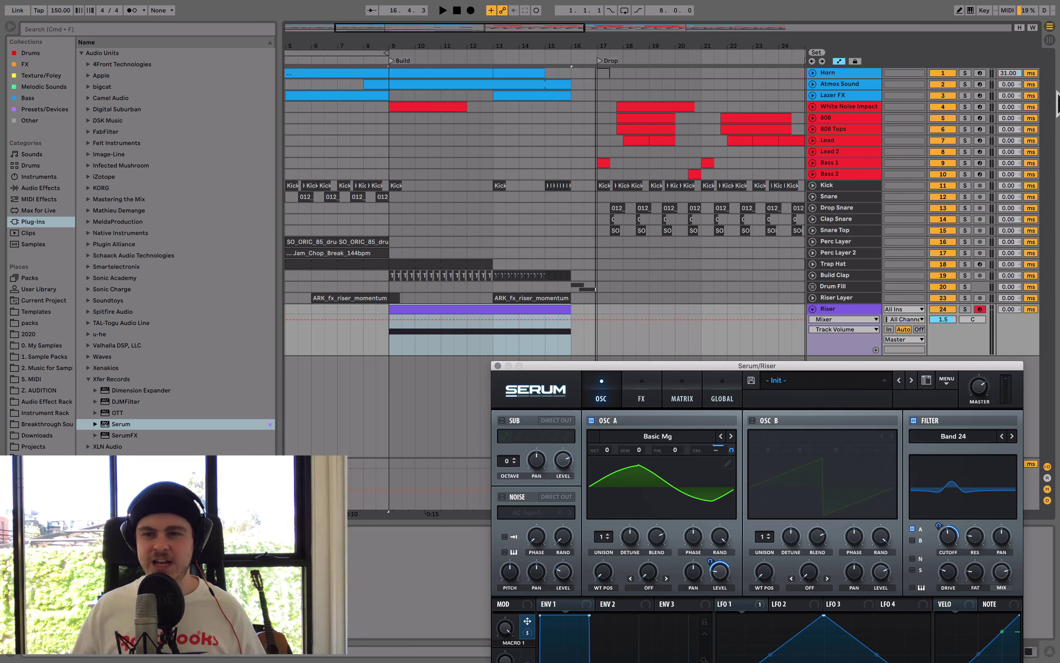
left_click(965, 297)
left_click(507, 55)
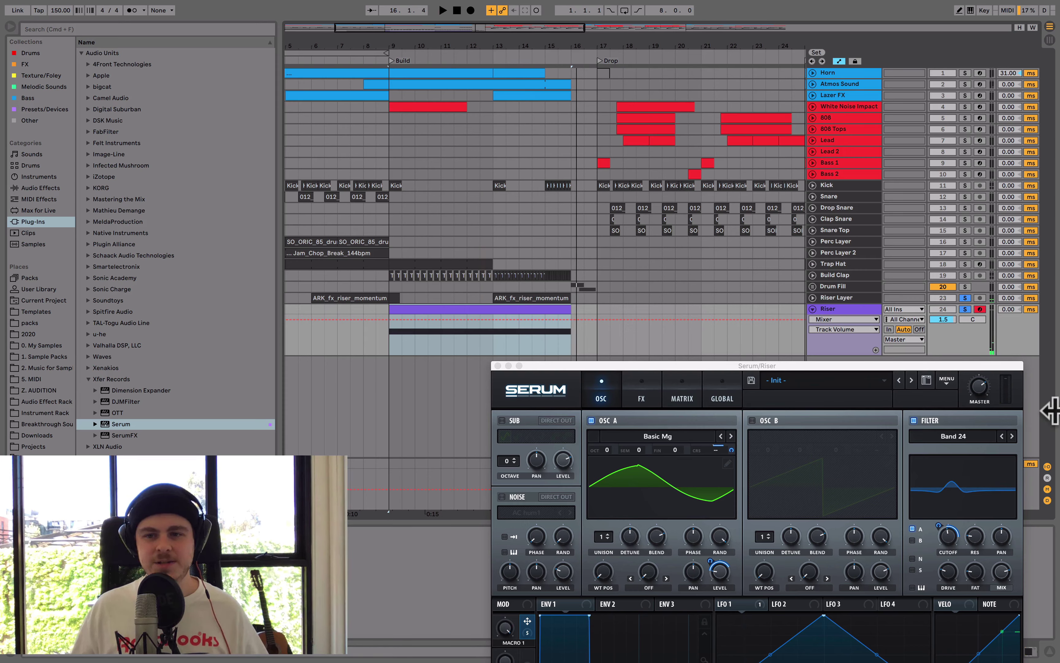
left_click(846, 298)
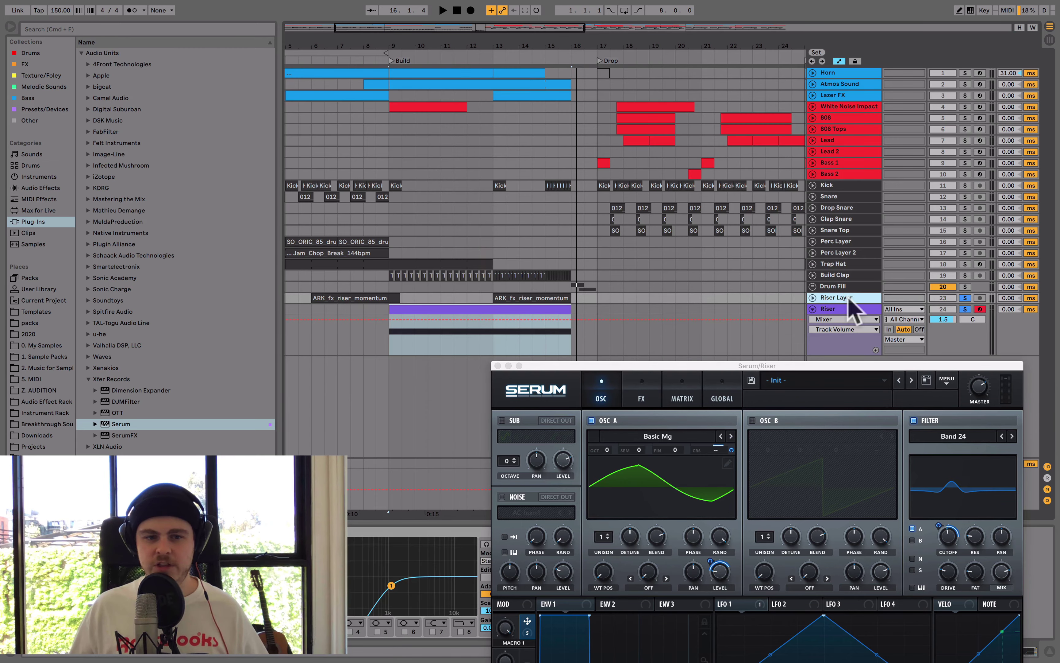
- Enable Serum's noise oscillator on the Riser track and load the Analog noise sample BrightWhite
mouse_move(747, 366)
left_mouse_down()
mouse_move(932, 329)
mouse_move(764, 377)
left_mouse_up()
left_click_drag(645, 375, 522, 331)
left_click(832, 309)
left_click_drag(813, 334, 875, 203)
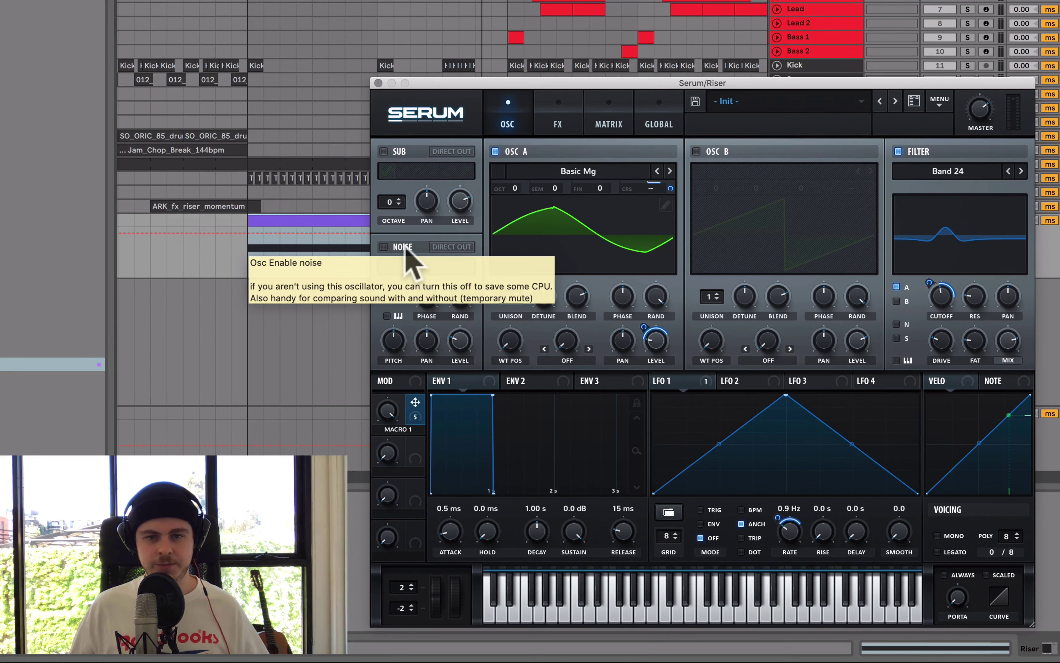
left_click(403, 248)
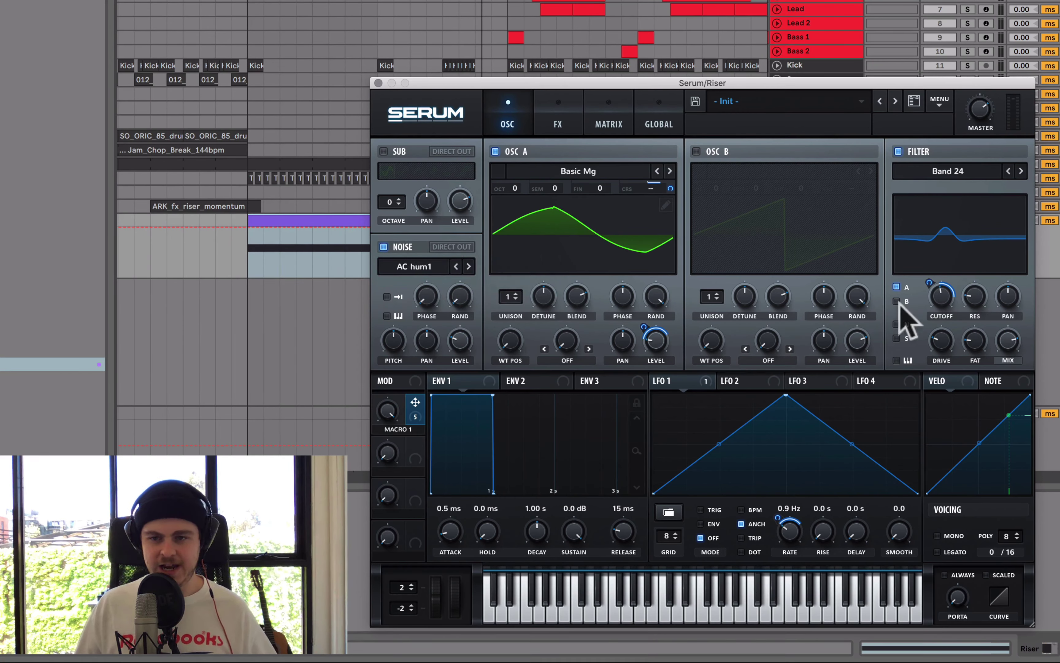
left_click(425, 266)
mouse_move(429, 282)
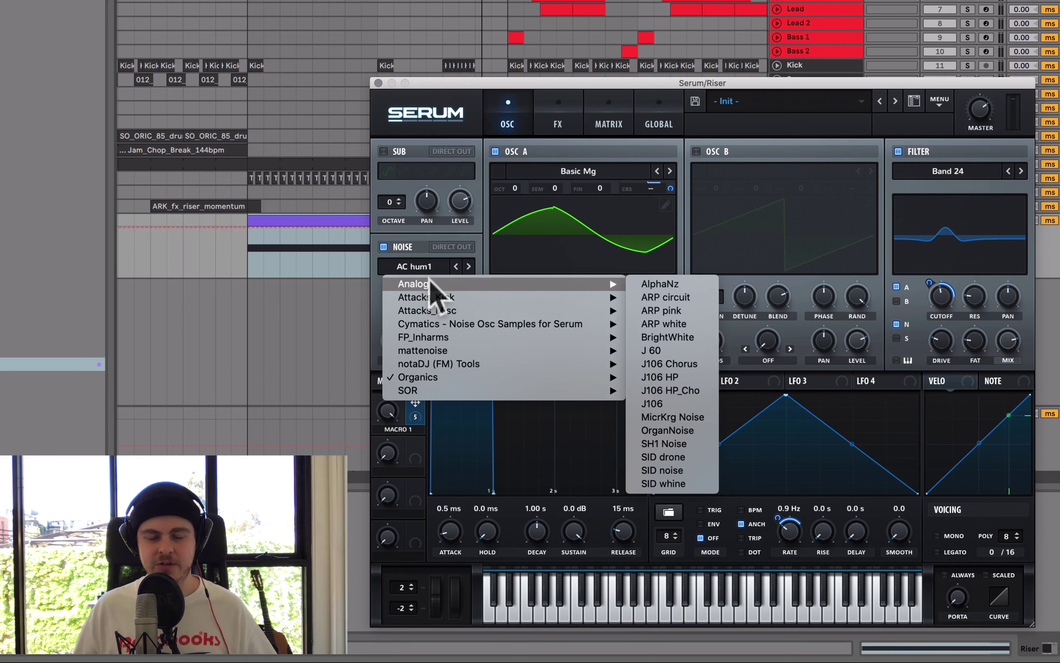
left_click(684, 337)
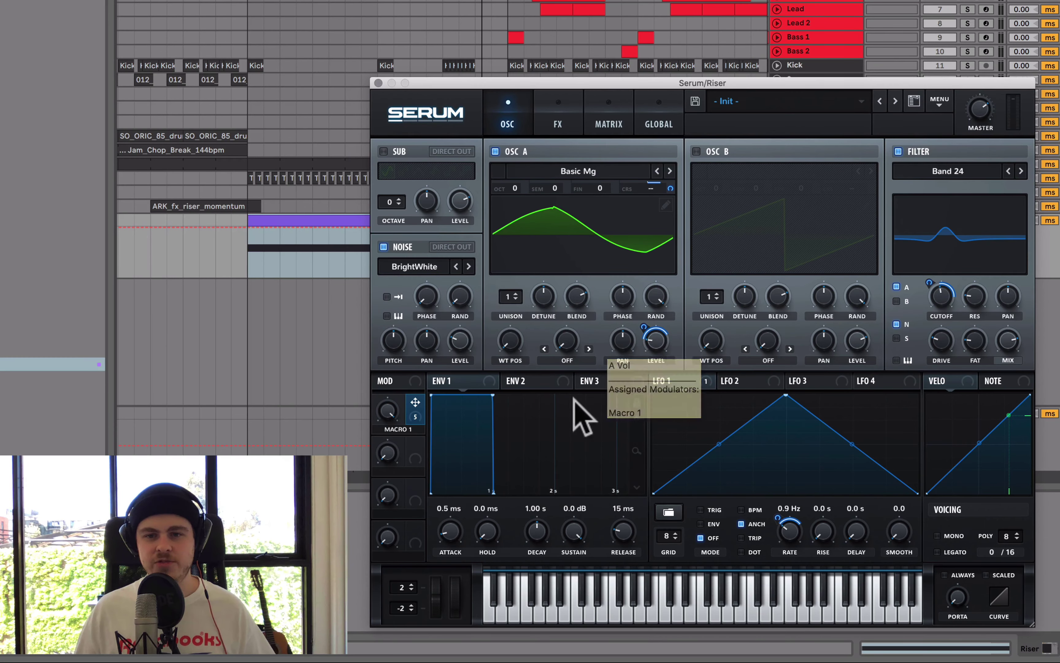
- Play the riser from the start of the Build section to hear the added noise
left_click(292, 218)
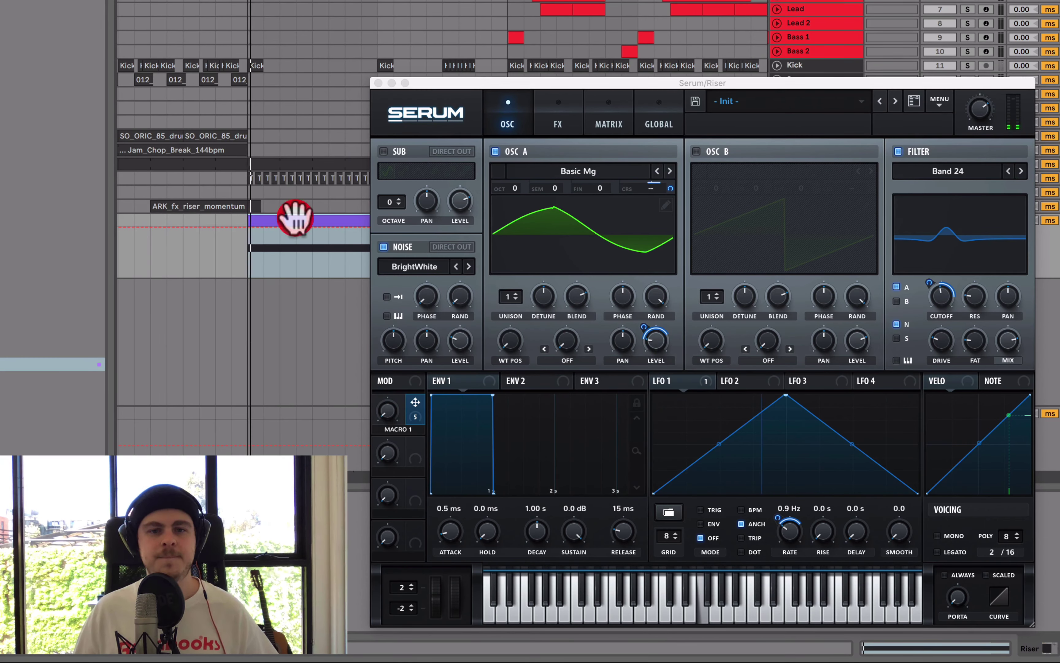
key("space")
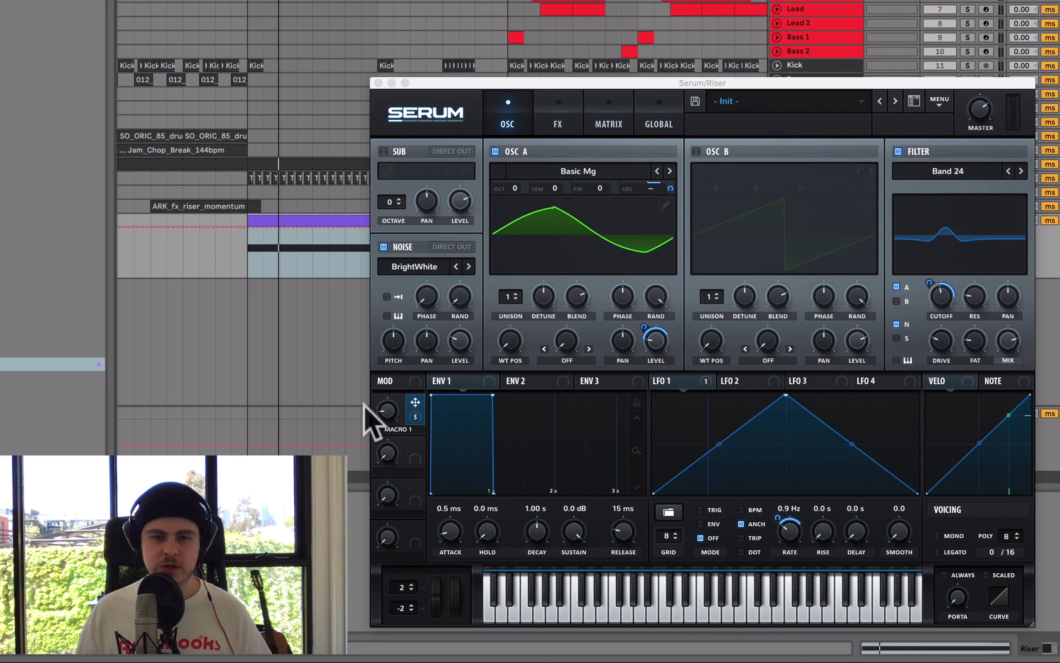
left_click_drag(414, 406, 388, 230)
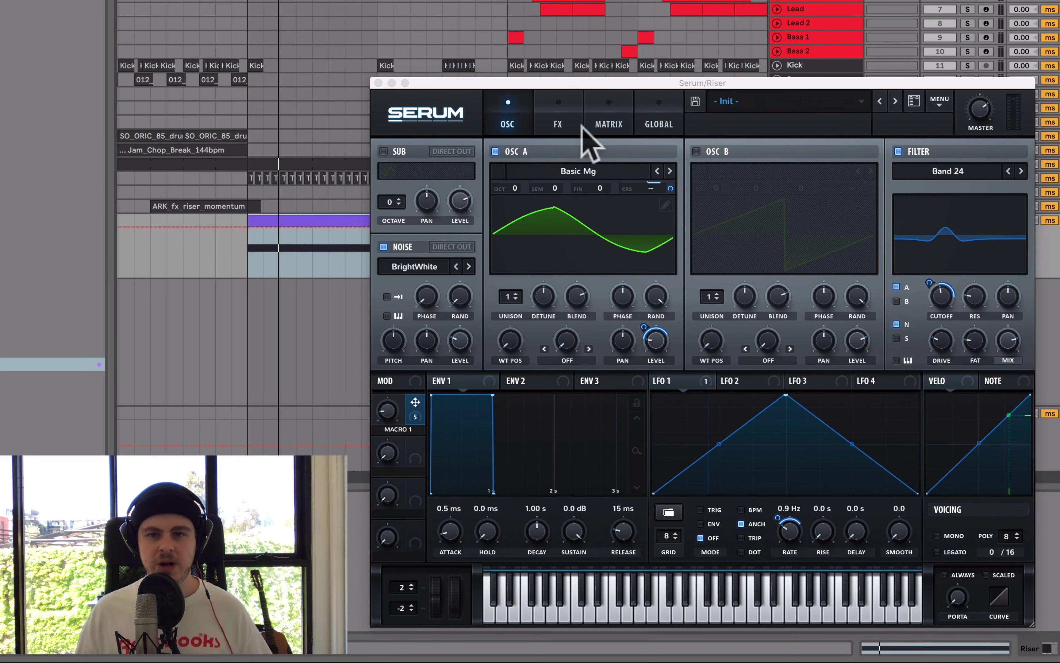
- In the modulation matrix, retarget Macro 1 from A CoarsePit to Mast.Tun and from A Vol to Amp
left_click(603, 114)
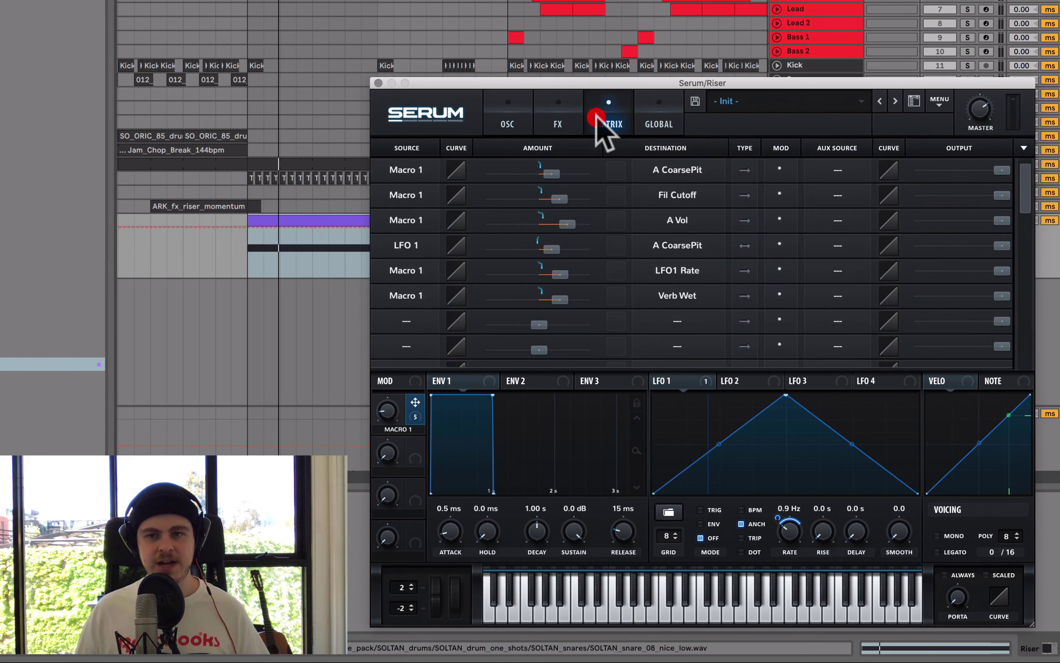
left_click(669, 169)
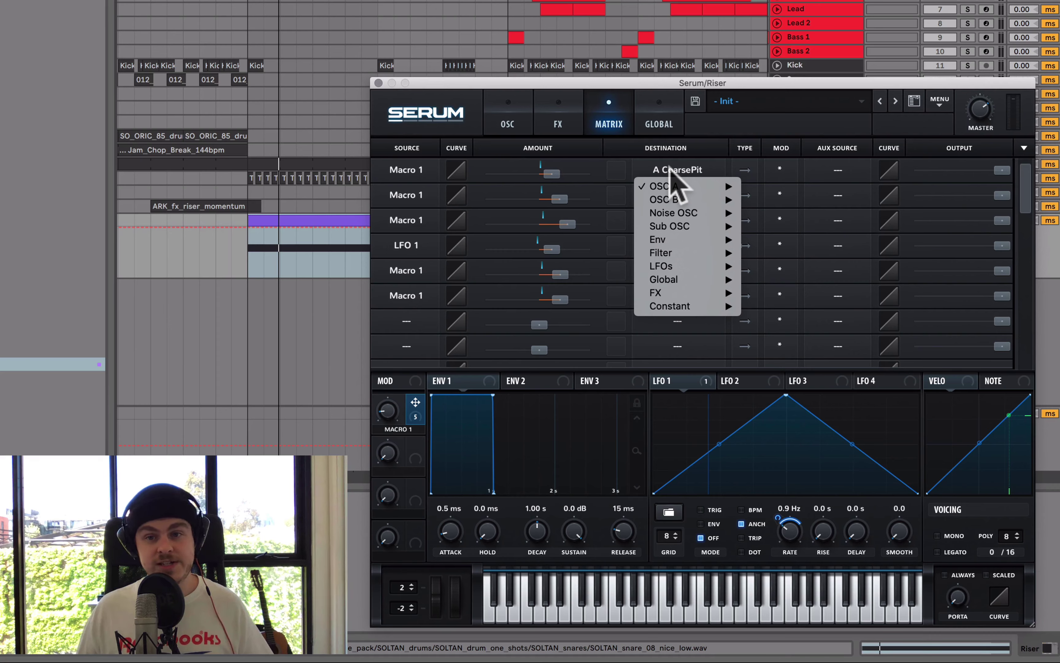
mouse_move(679, 281)
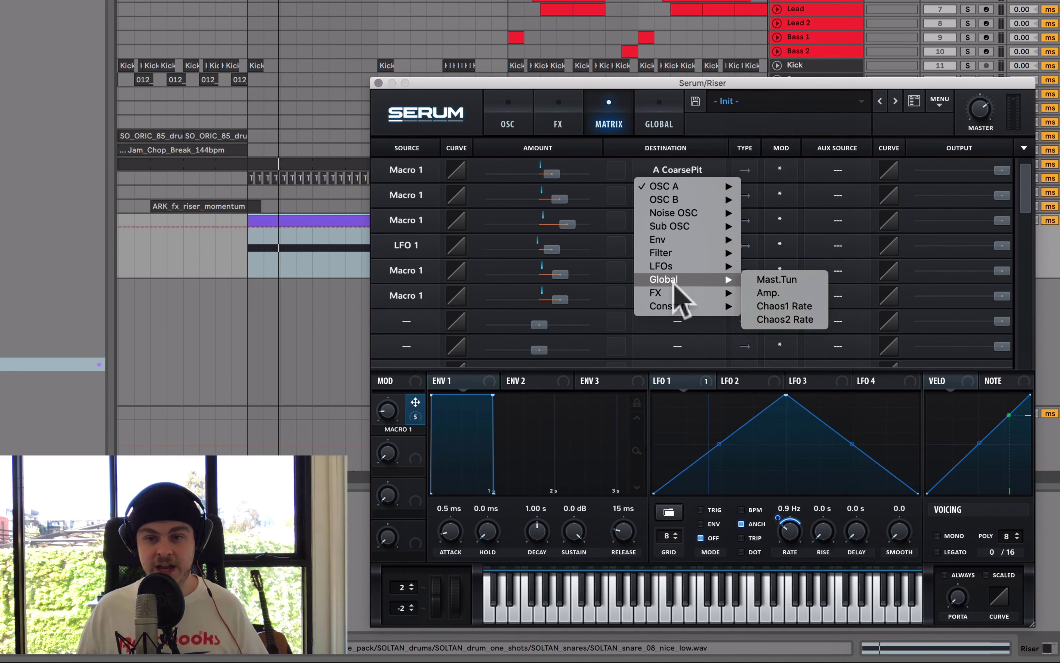
left_click(800, 281)
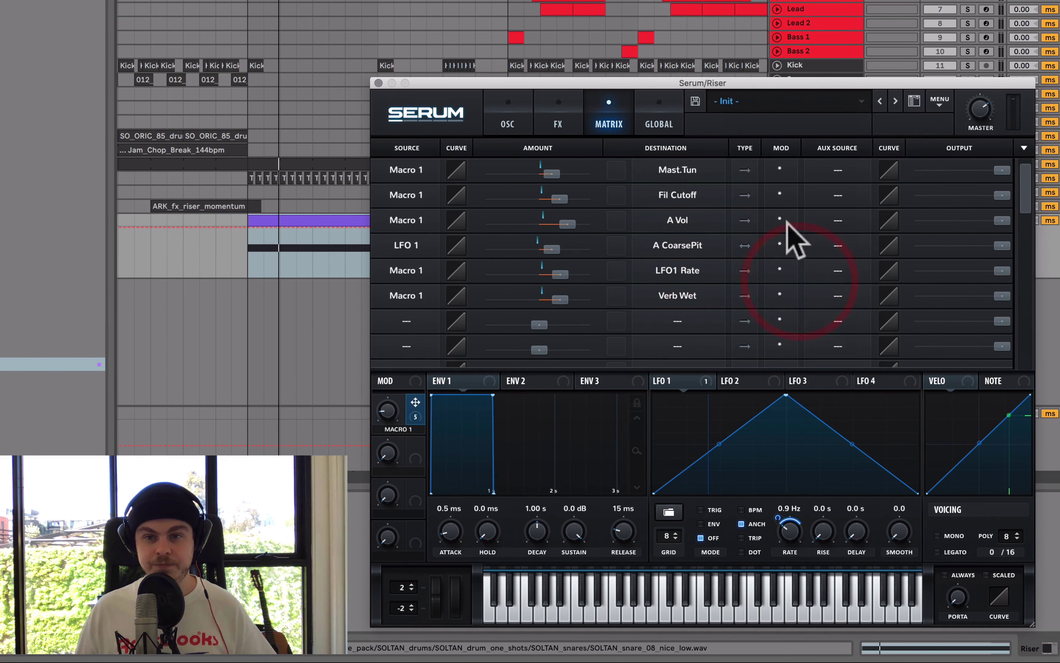
left_click(676, 219)
mouse_move(691, 341)
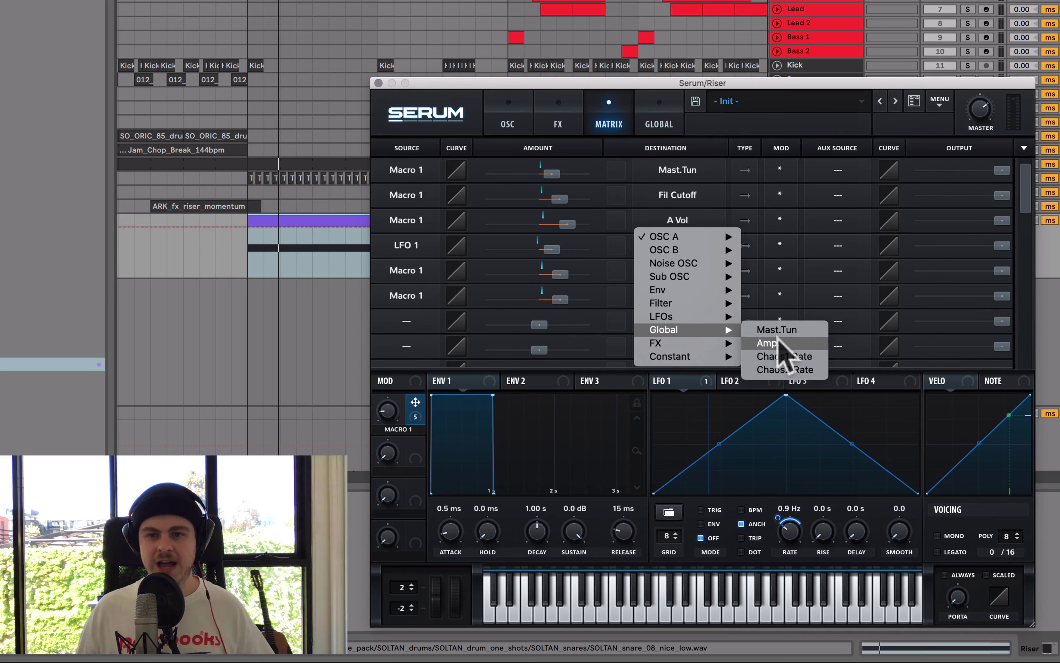
left_click(778, 340)
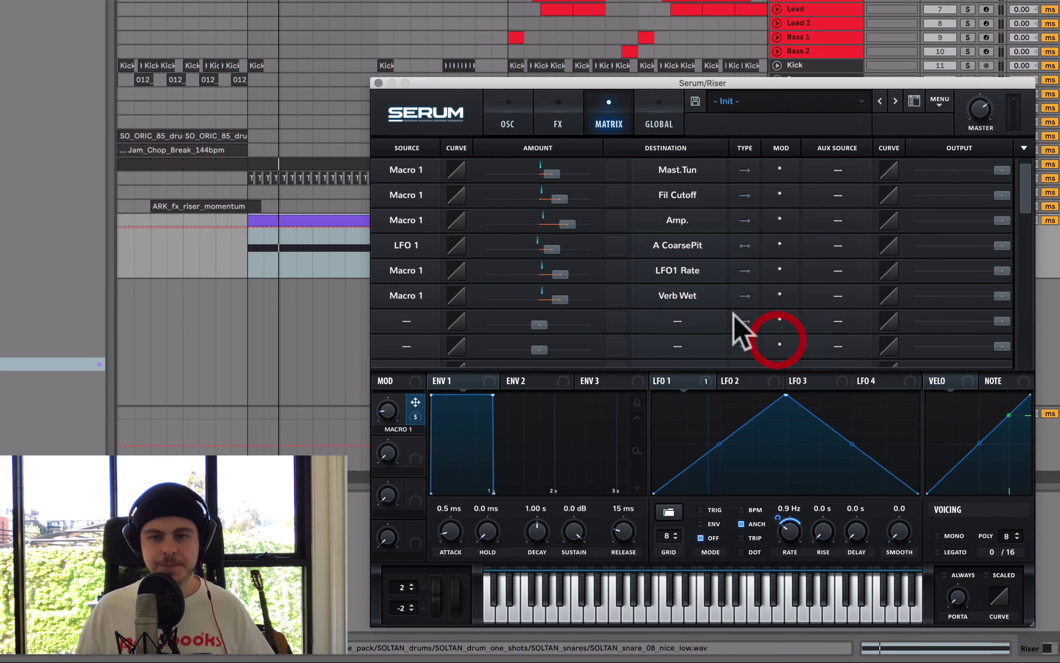
- Retarget the LFO 1 modulation from A CoarsePit to Mast.Tun and return to the oscillator view
left_click(679, 246)
mouse_move(717, 353)
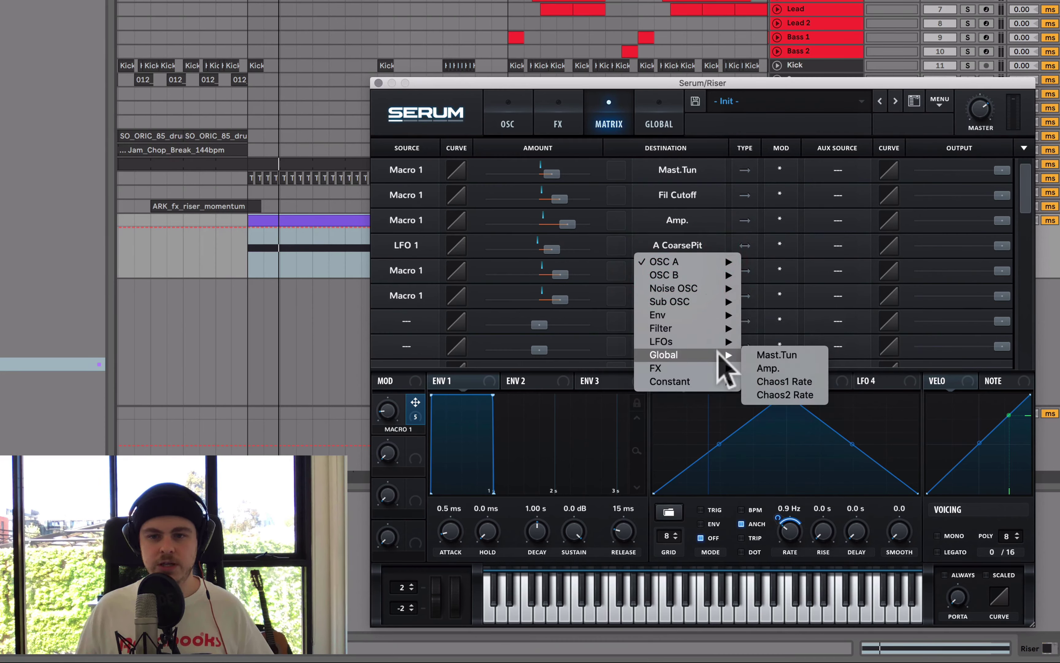
left_click(755, 355)
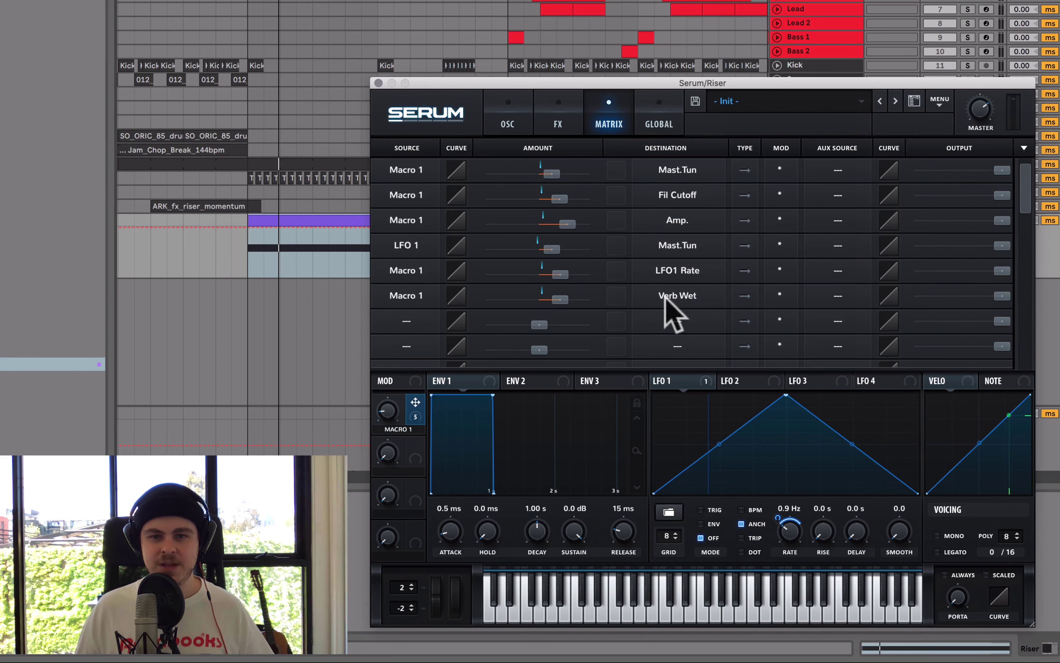
left_click(513, 124)
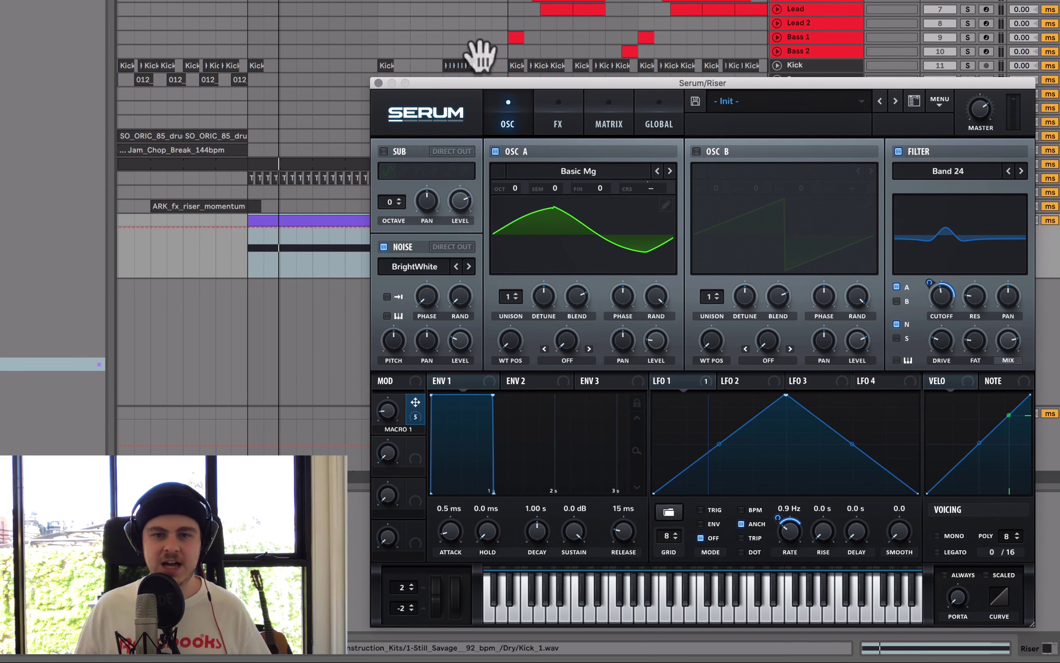
- Move the Serum window clear of the arrangement and play the start of the riser with the global modulation
left_click(334, 222)
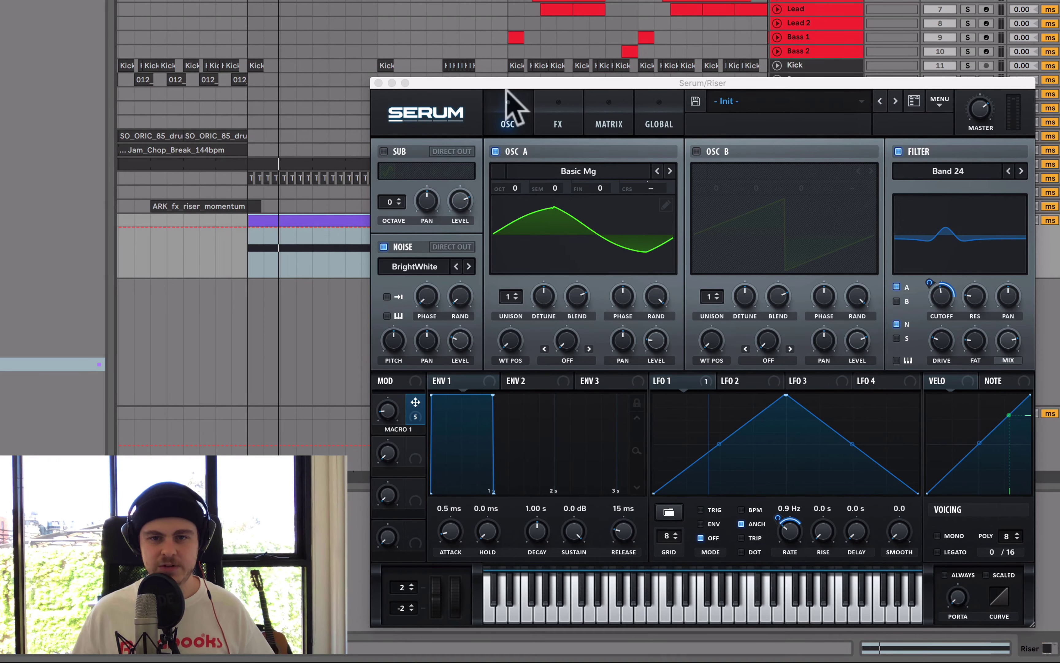
left_click_drag(506, 89, 635, 221)
key("space")
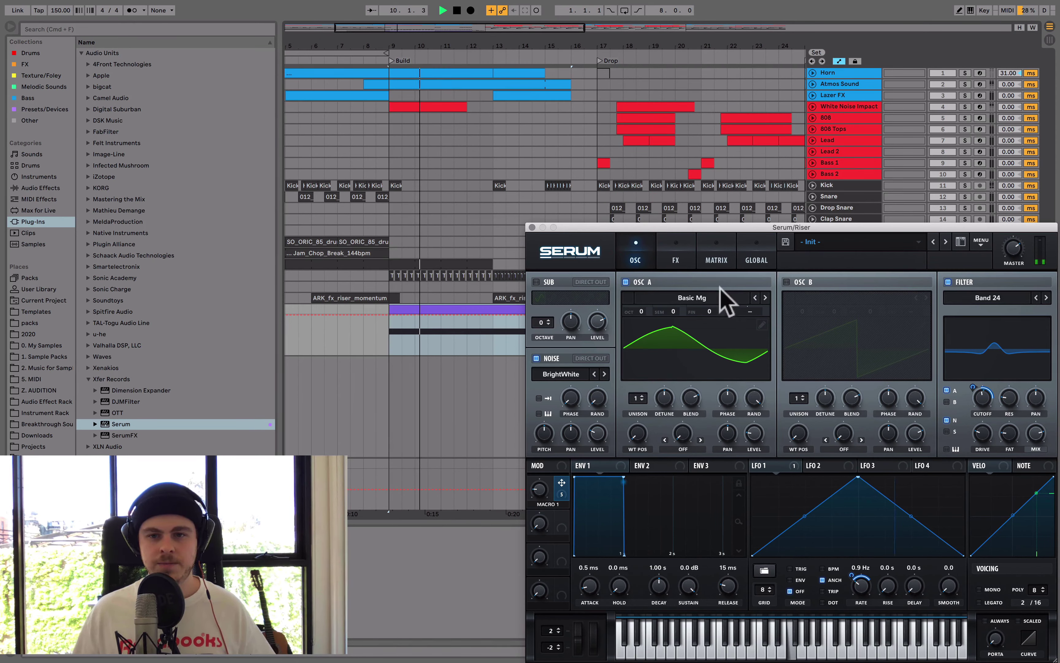
key("space")
- Balance the noise level against the oscillator A level while replaying the riser from the Build section
left_click(591, 440)
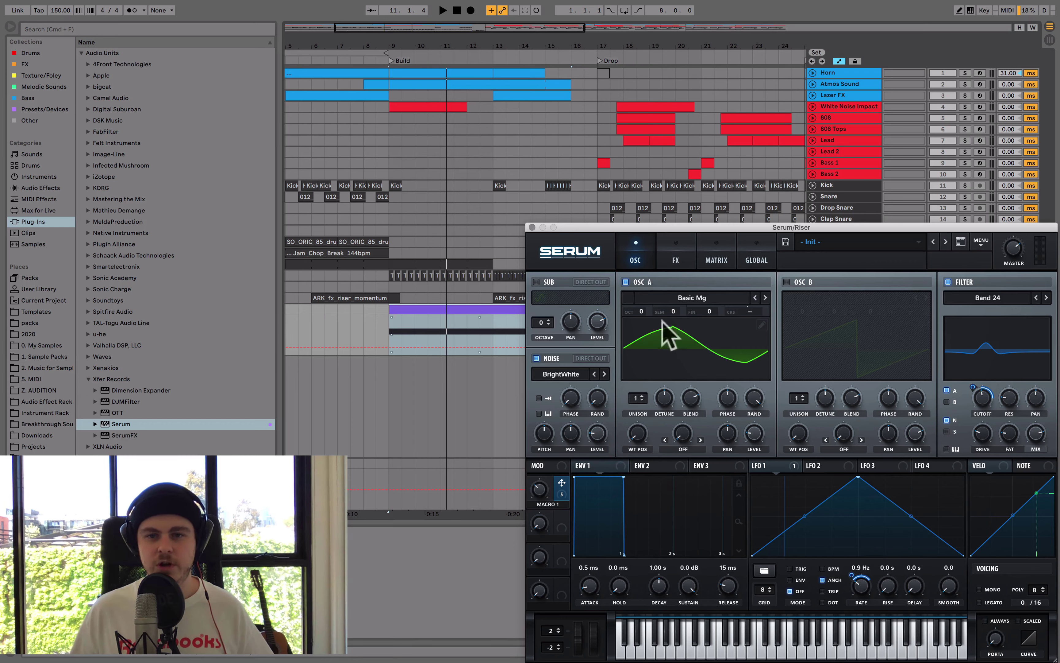
mouse_move(599, 429)
key("space")
left_click_drag(599, 434, 596, 437)
key("space")
key("space")
mouse_move(754, 432)
left_click_drag(753, 427, 753, 428)
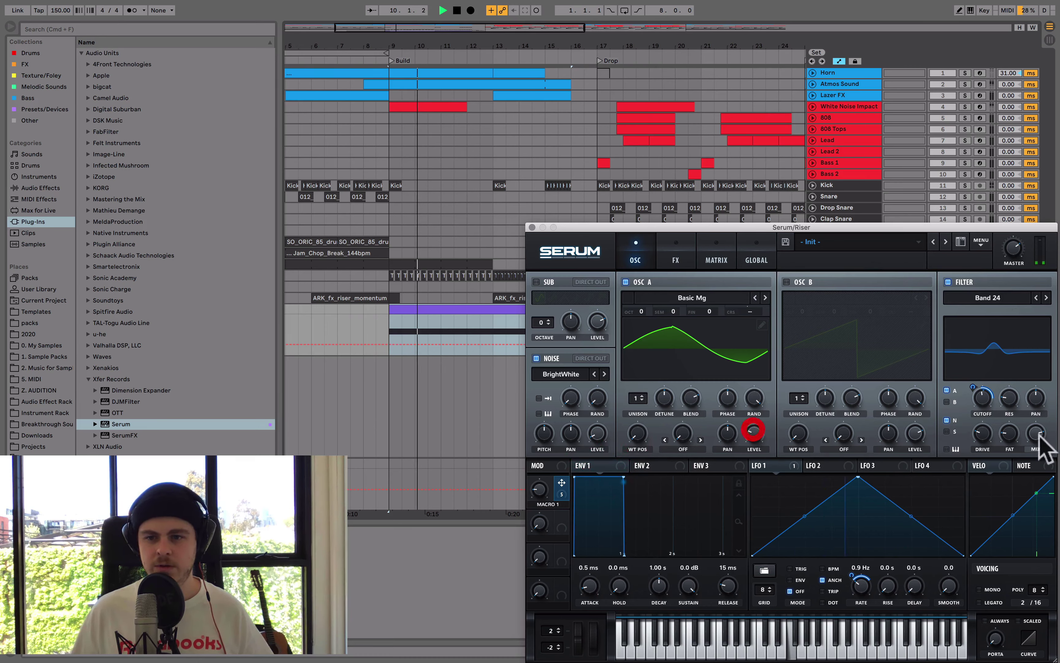
- Route the sub oscillator and oscillator B through the filter too, and select the noise level for adjustment
left_click(946, 431)
left_click(946, 402)
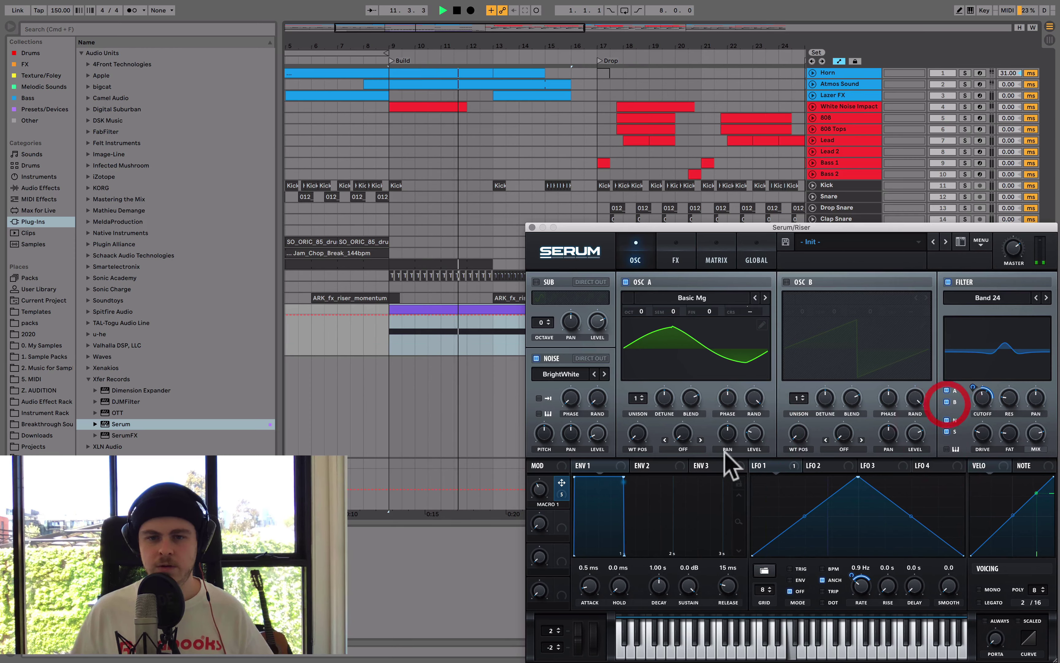
left_click(597, 433)
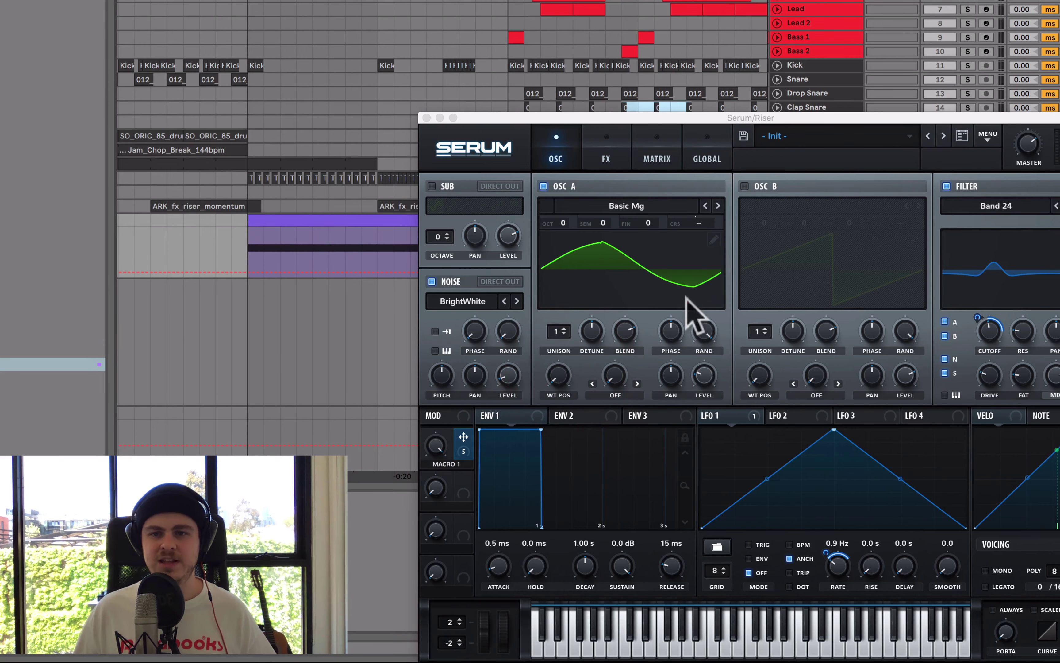
- Take the Riser Layer track out of solo and replay the riser while checking Serum's noise level
left_click_drag(591, 118, 612, 387)
left_click_drag(567, 339, 476, 252)
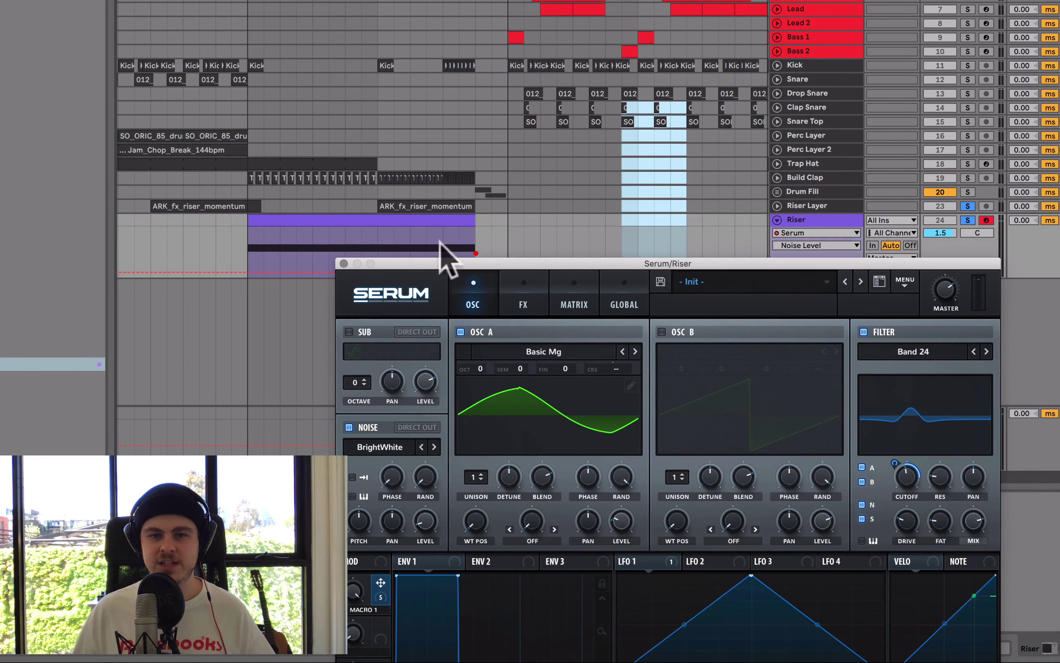
left_click(966, 208)
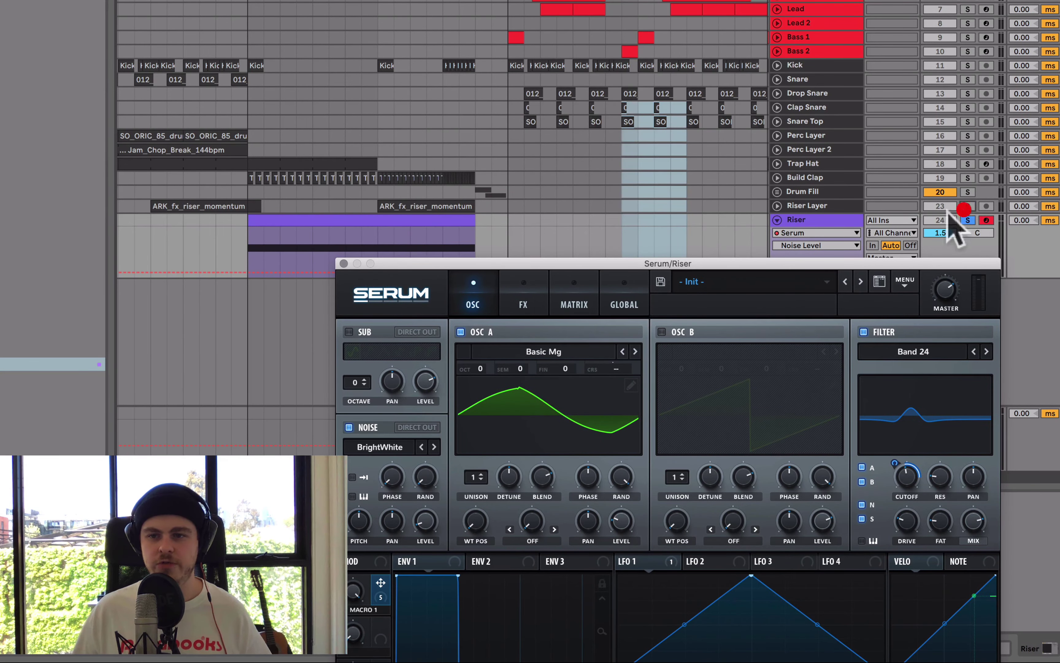
left_click(374, 233)
key("space")
left_click_drag(462, 267, 476, 64)
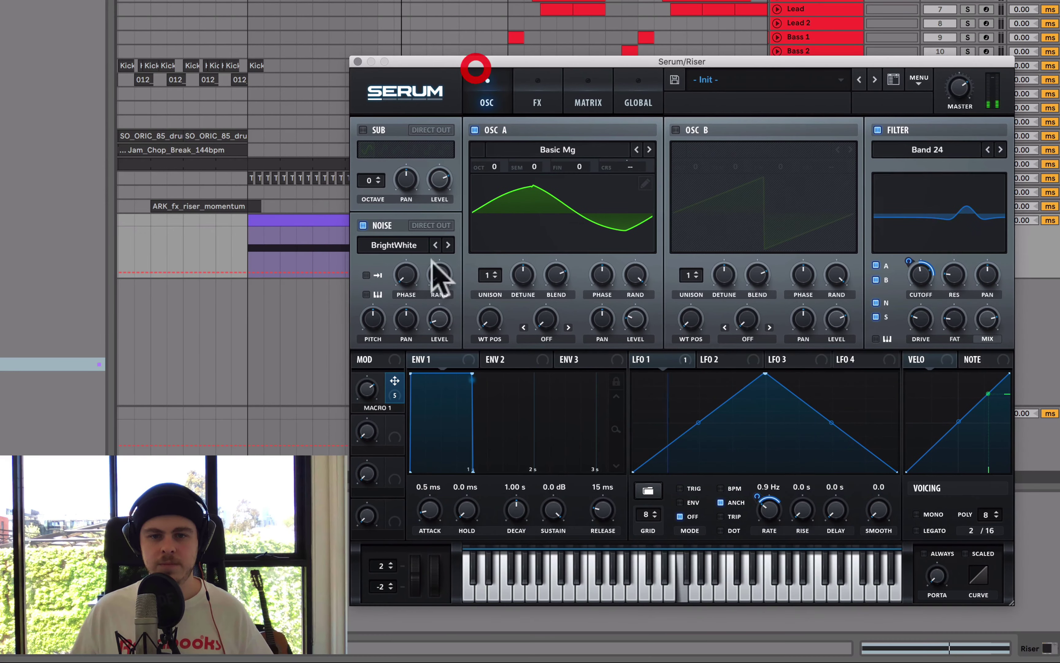
left_click(435, 323)
left_click(436, 325)
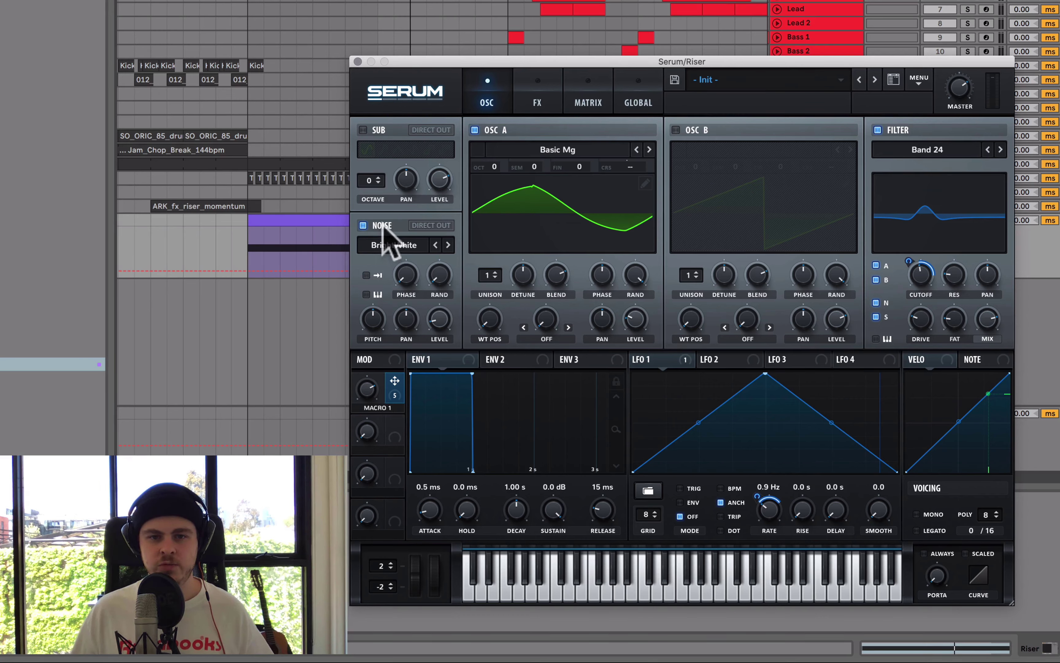
- Assign Macro 1 to the noise pitch with a modulation amount of about 36 while playing the riser
left_click_drag(390, 390, 375, 321)
left_click(373, 317, "alt+shift")
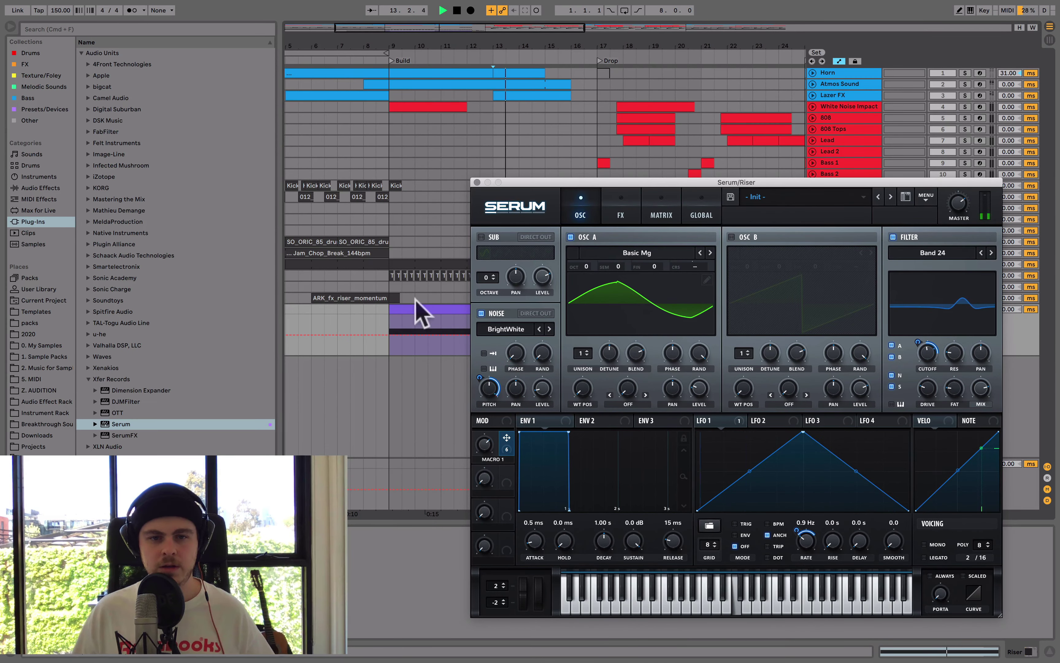
left_click(416, 302)
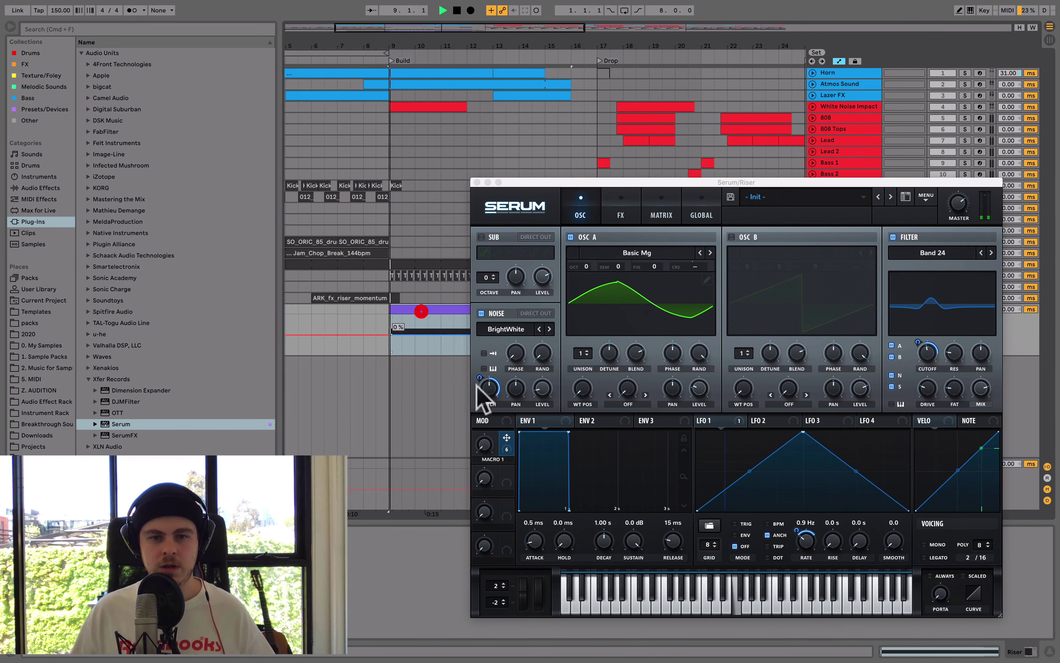
left_click(487, 395)
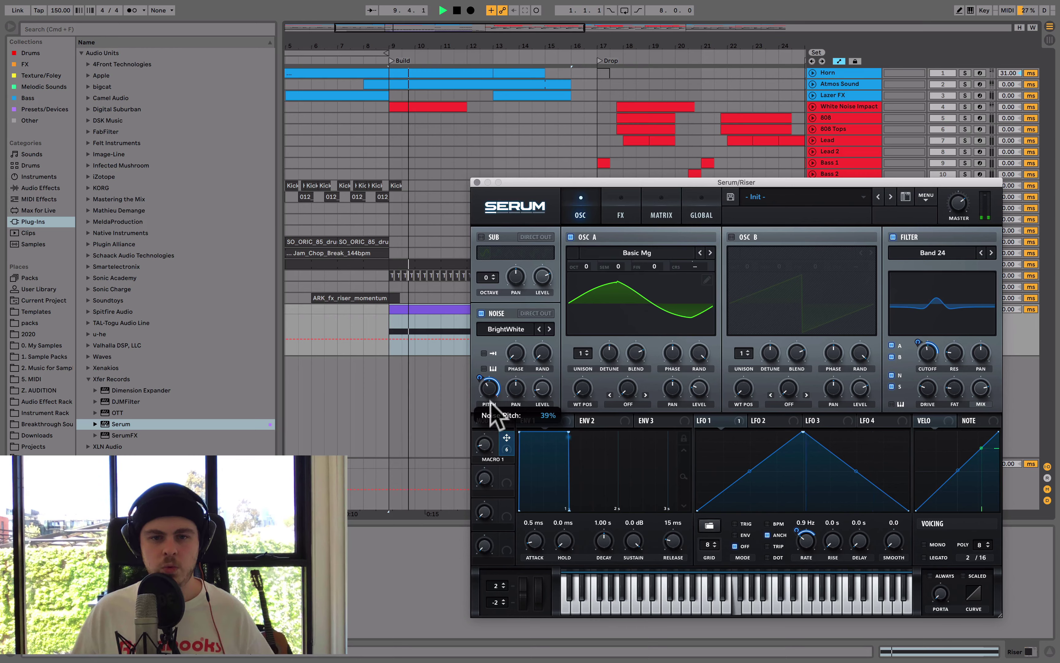
left_click_drag(485, 398, 481, 414)
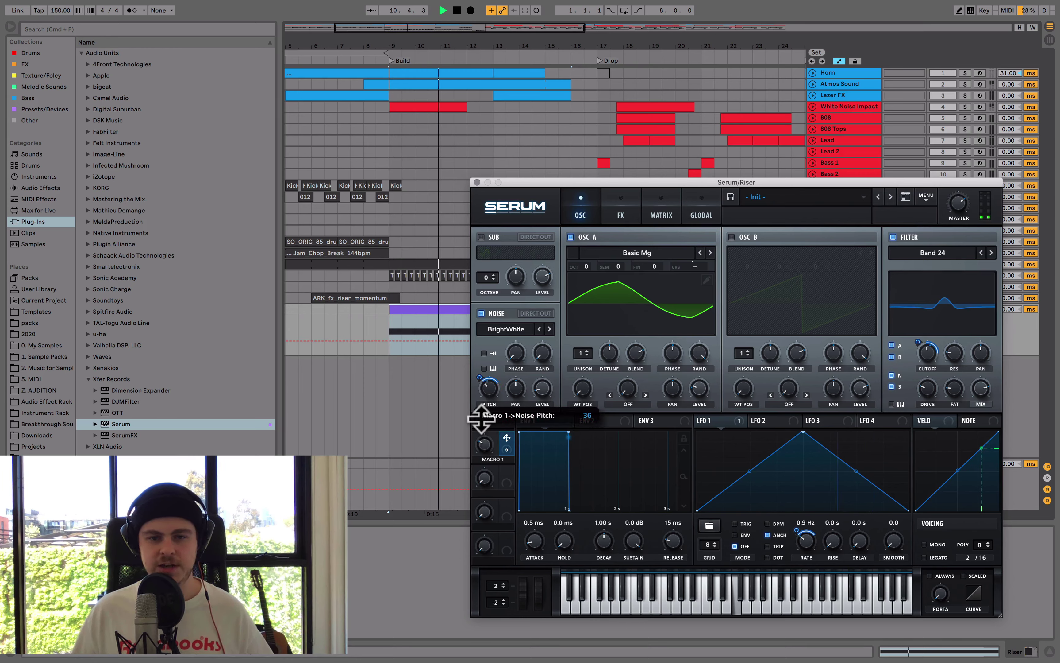
left_click_drag(480, 422, 481, 423)
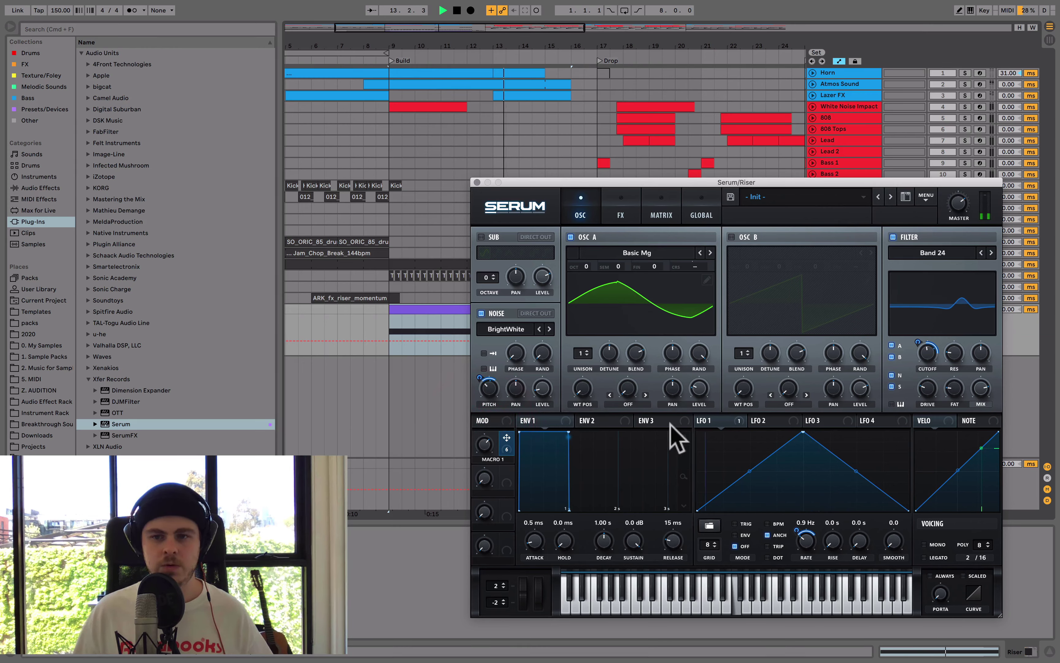
- Fine-tune the filter mix and replay the riser
mouse_move(981, 378)
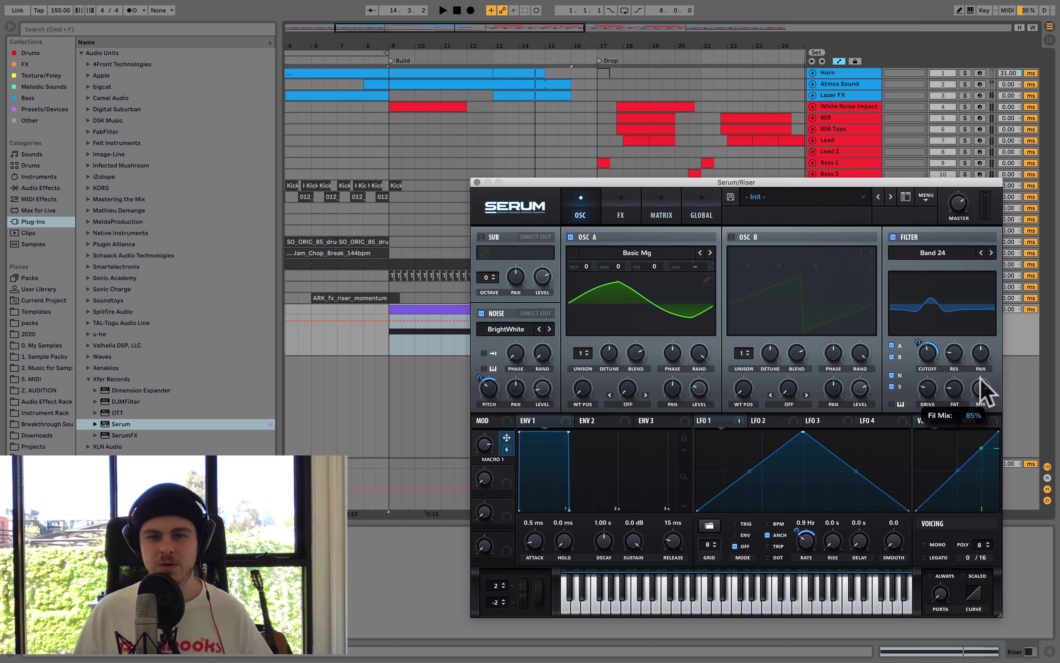
left_click_drag(980, 377, 980, 376)
key("space")
- Assign LFO 1 to the noise pitch and adjust its modulation amount during playback
left_click(734, 422)
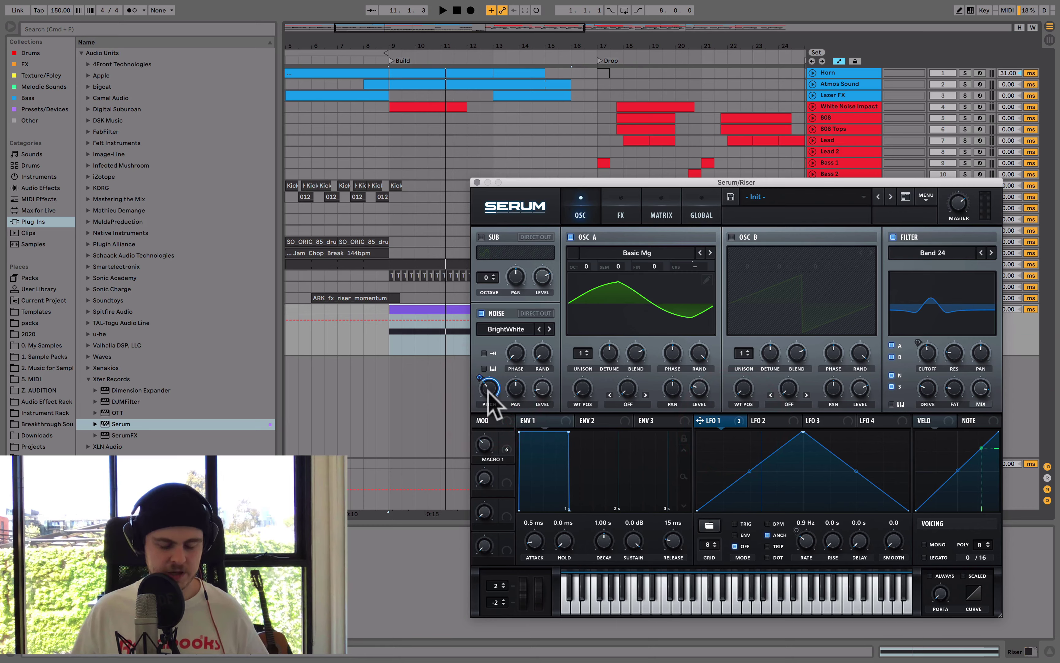
left_click(481, 382, "alt+shift")
key("space")
left_click_drag(481, 377, 482, 414)
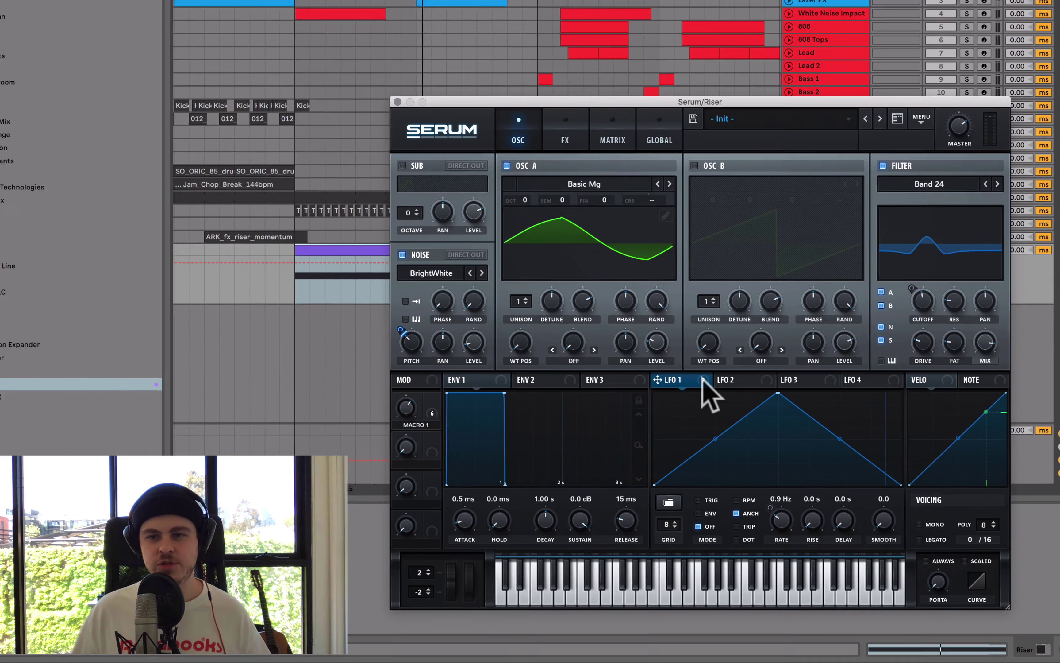
- Assign LFO 1 to the filter cutoff as well and set the filter mix to about 91%
left_click_drag(742, 422, 988, 393)
left_click_drag(996, 321, 913, 305)
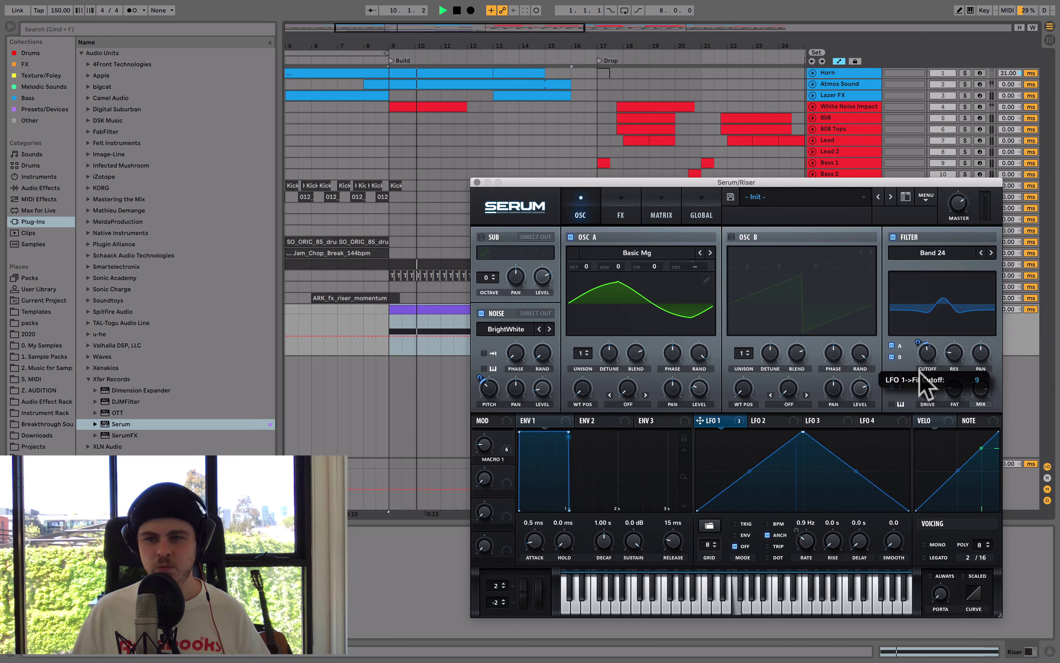
left_click_drag(918, 370, 982, 383)
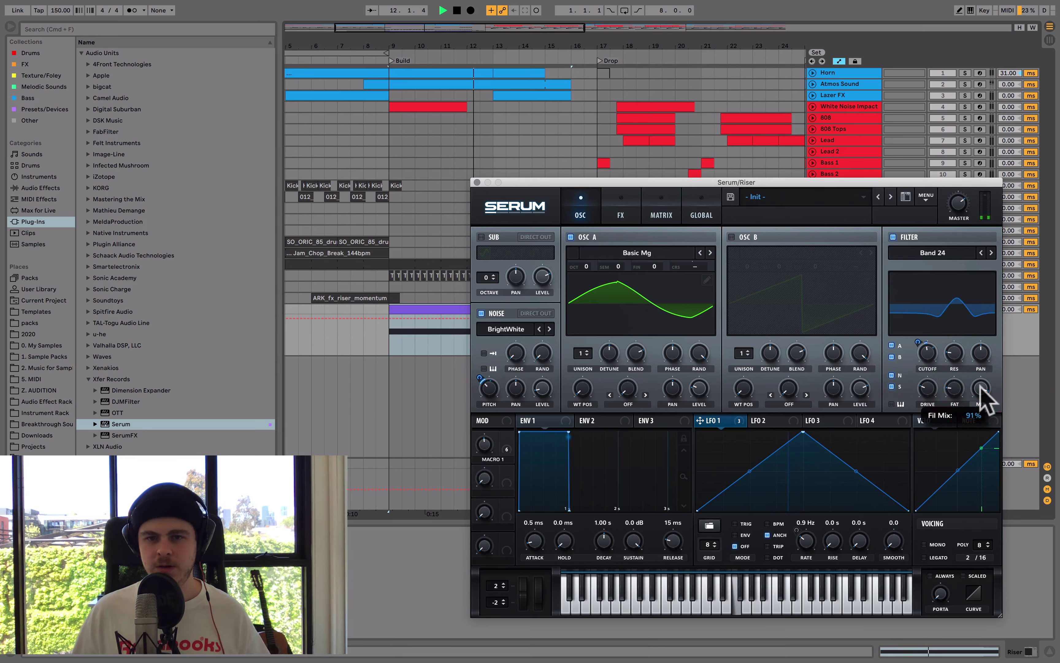
left_click(980, 385)
key("space")
- Set the noise pitch to about 43% and its LFO 1 amount to about 7, rechecking the noise level
left_click_drag(535, 388, 487, 385)
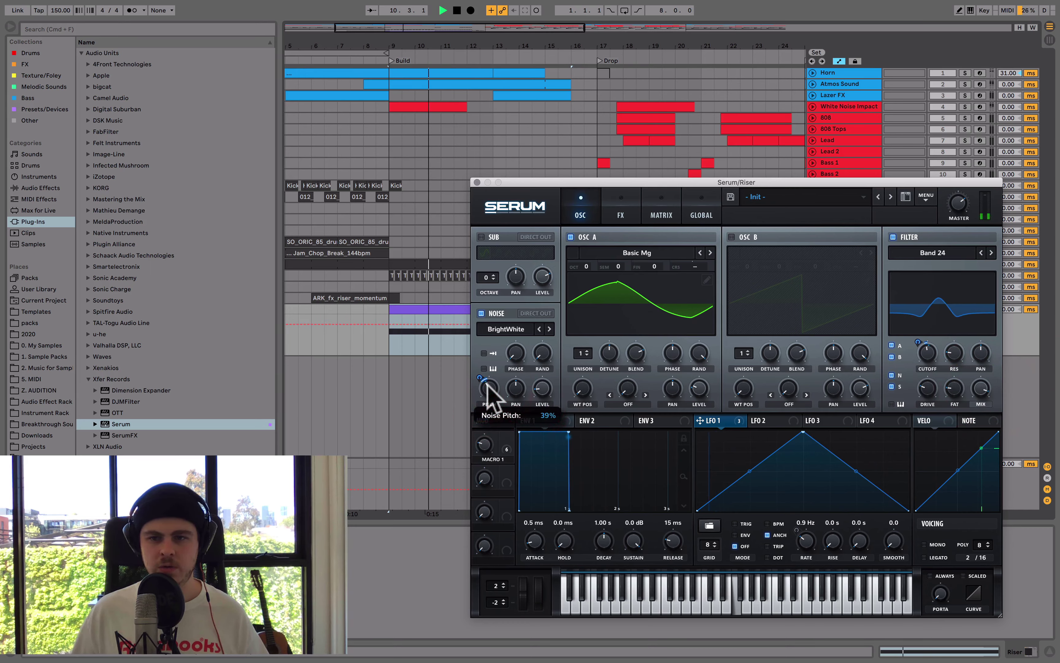
left_click(489, 387)
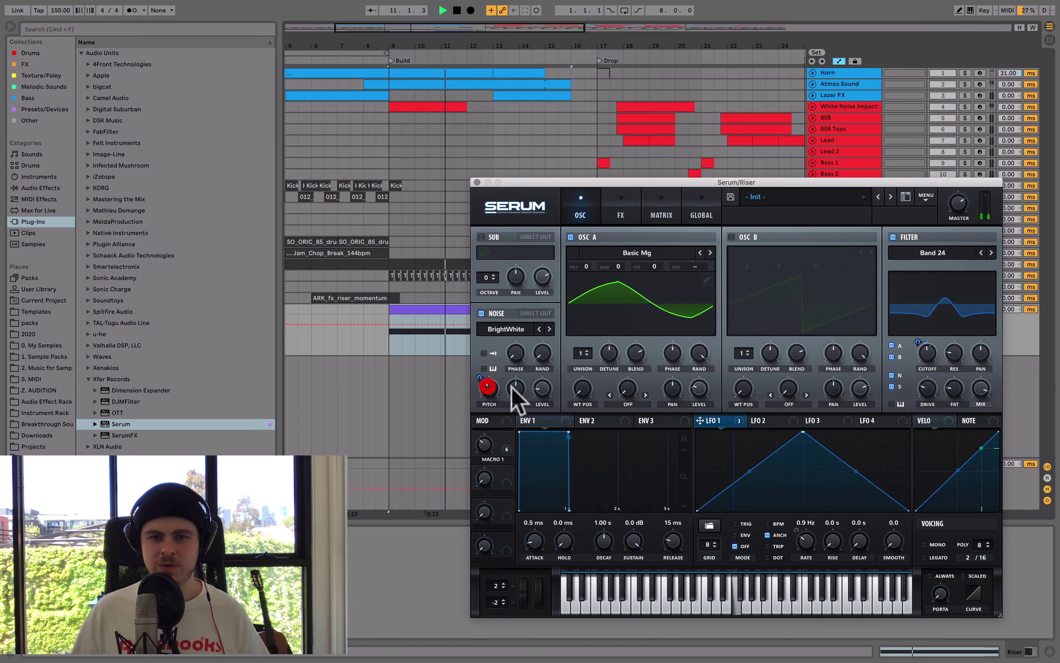
left_click(545, 400)
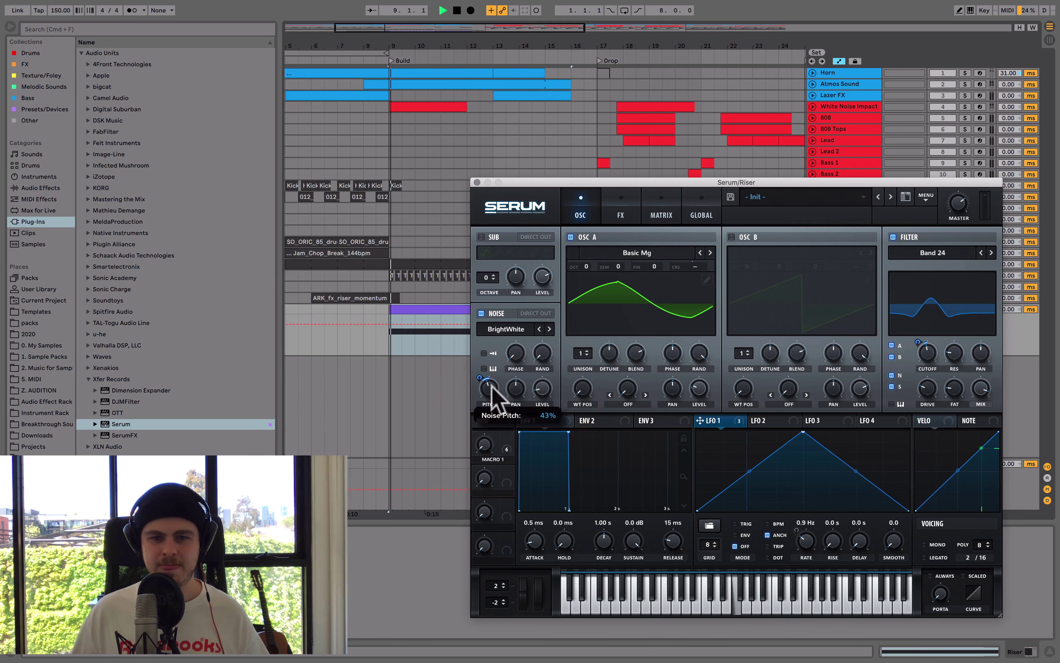
left_click_drag(482, 380, 482, 383)
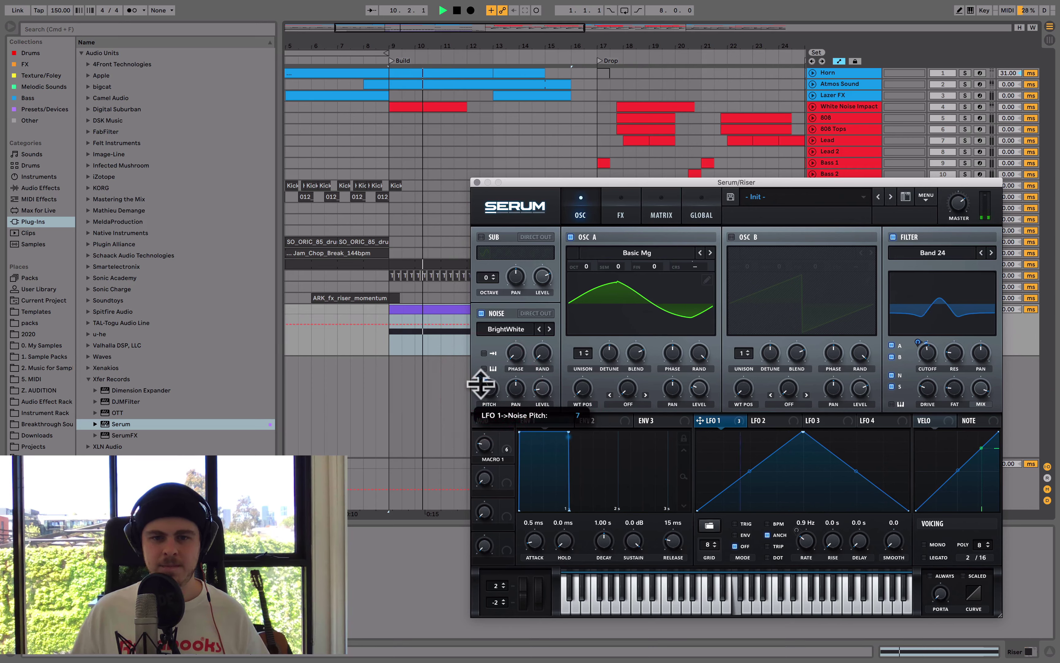
left_click(483, 380)
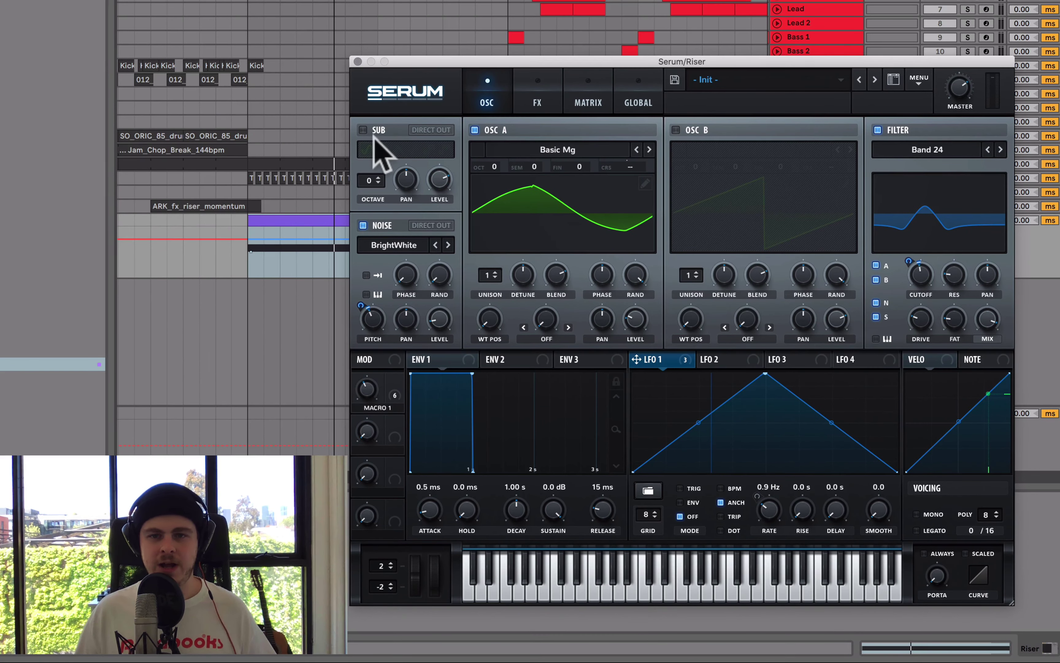
- Enable oscillator B and lower its level while the riser plays
left_click(676, 130)
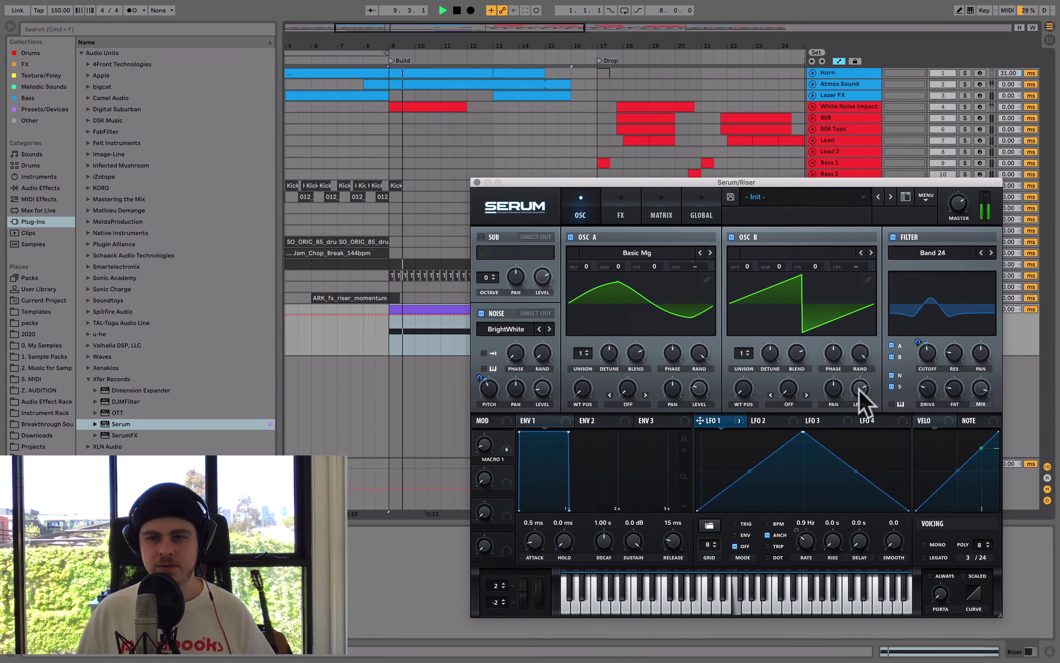
left_click_drag(836, 322, 853, 455)
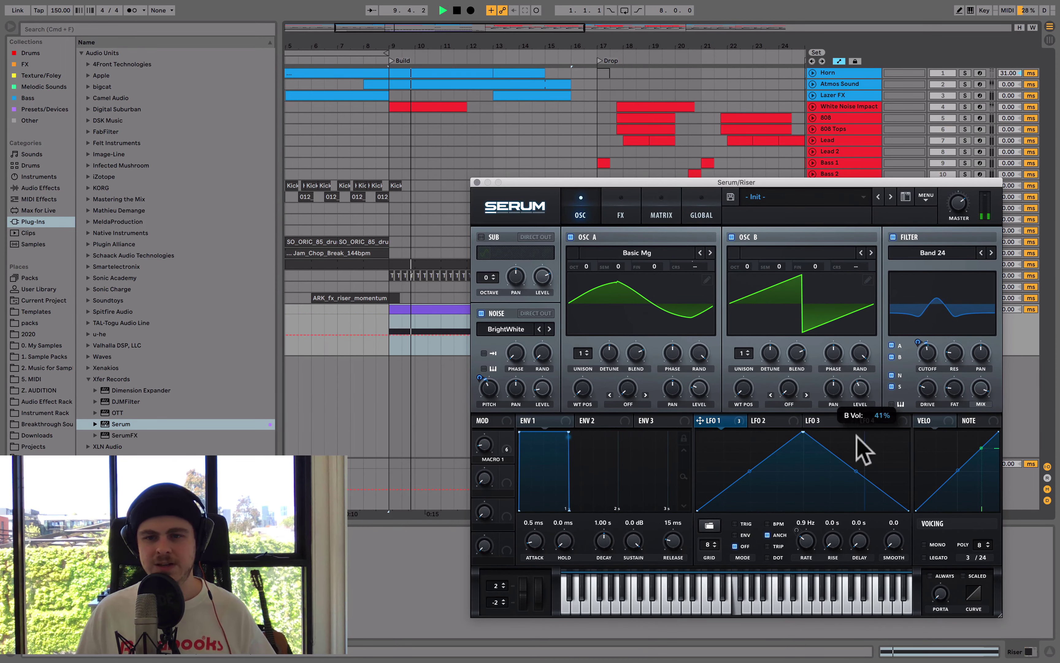
key("space")
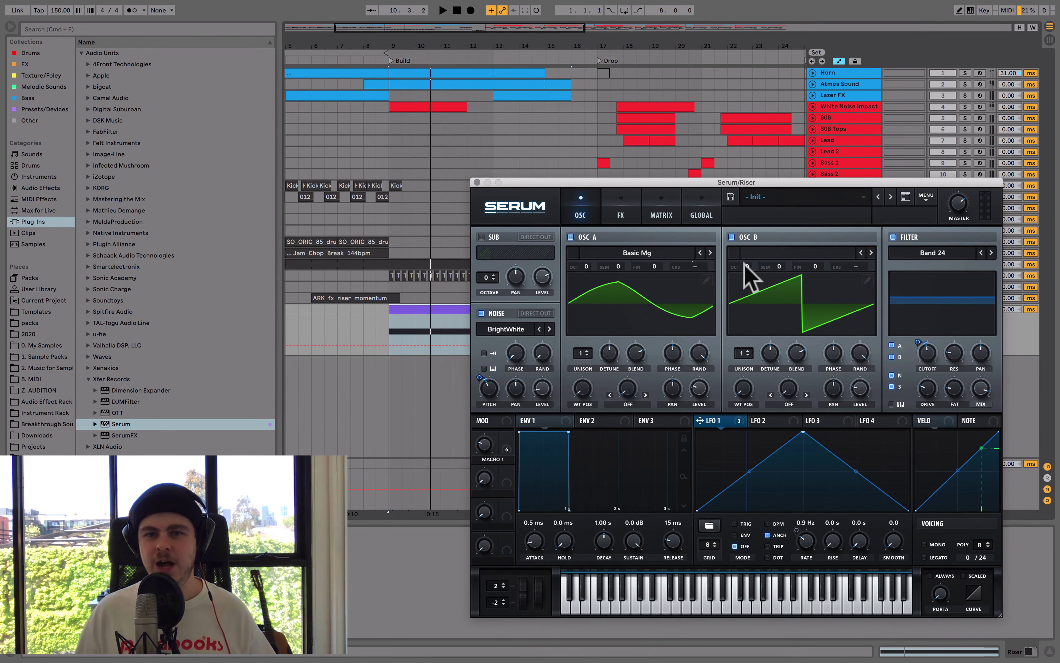
- Raise oscillator B by one octave, reduce its level and switch its wavetable to 4088
left_click_drag(745, 265, 748, 254)
key("space")
left_click_drag(856, 386, 854, 397)
key("space")
left_click(871, 252)
key("space")
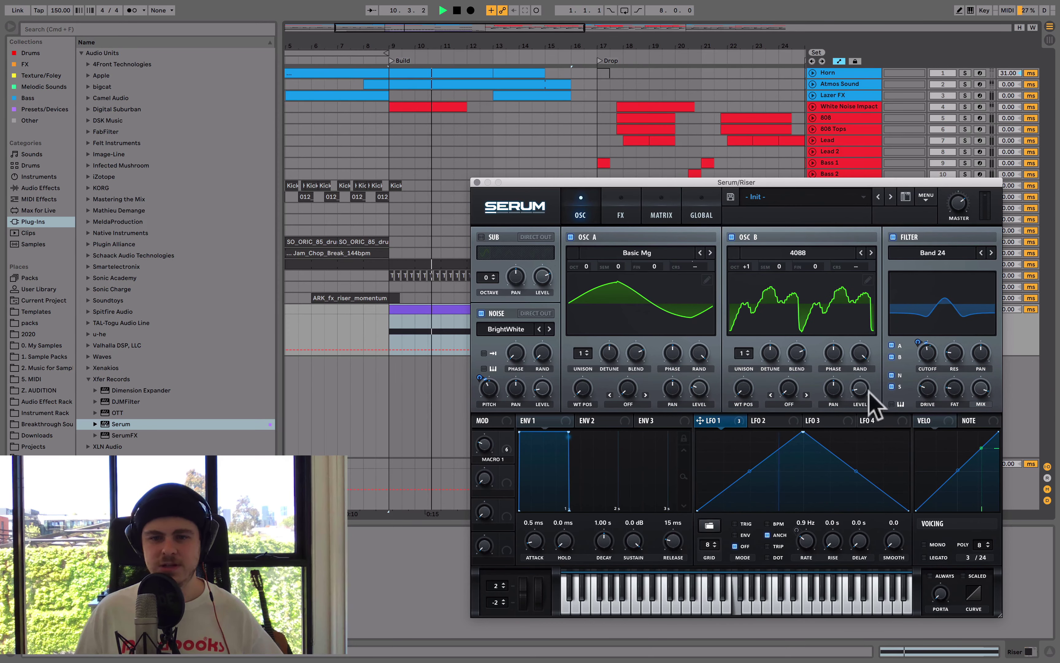
- Give oscillator B four unison voices, fine-tune its level against the riser and close the Serum window
mouse_move(861, 386)
left_click_drag(869, 401, 869, 400)
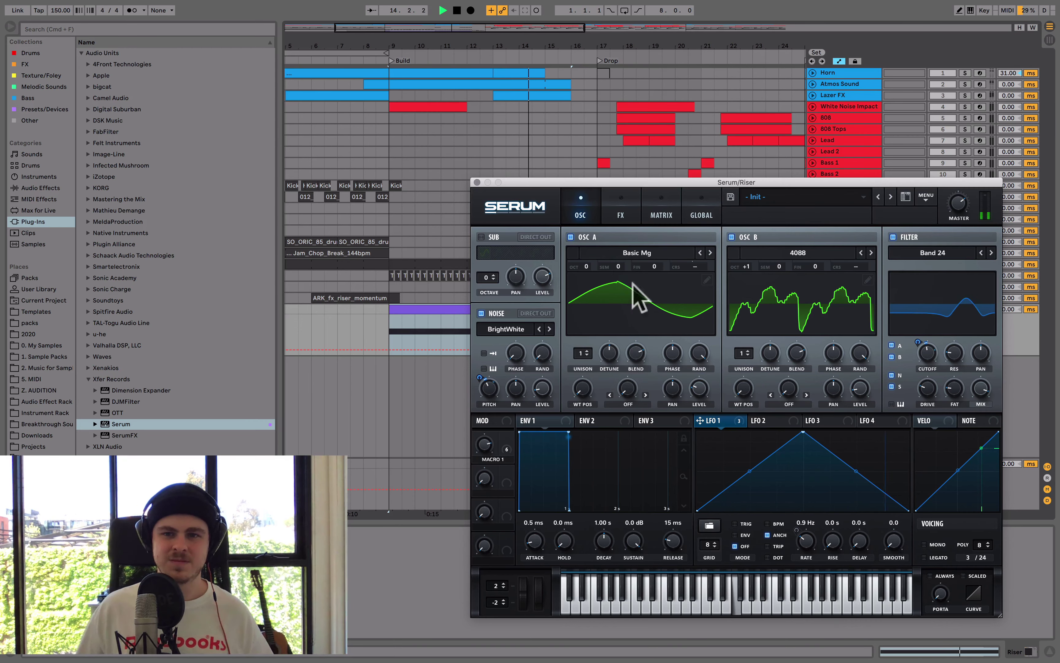
left_click_drag(746, 358, 770, 371)
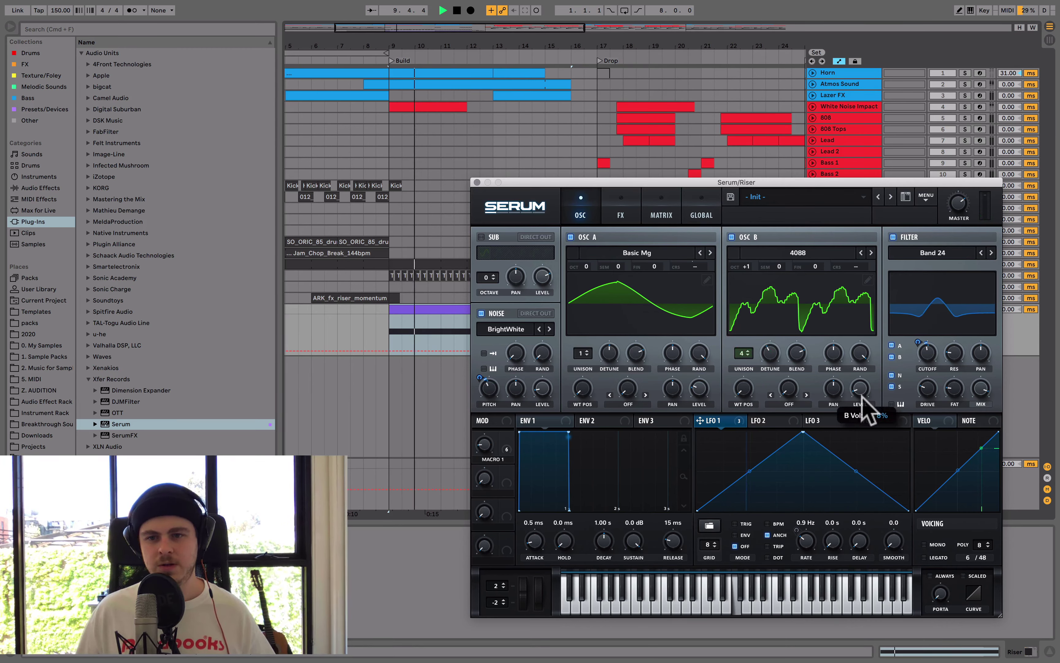
left_click_drag(862, 396, 860, 391)
key("space")
left_click(477, 182)
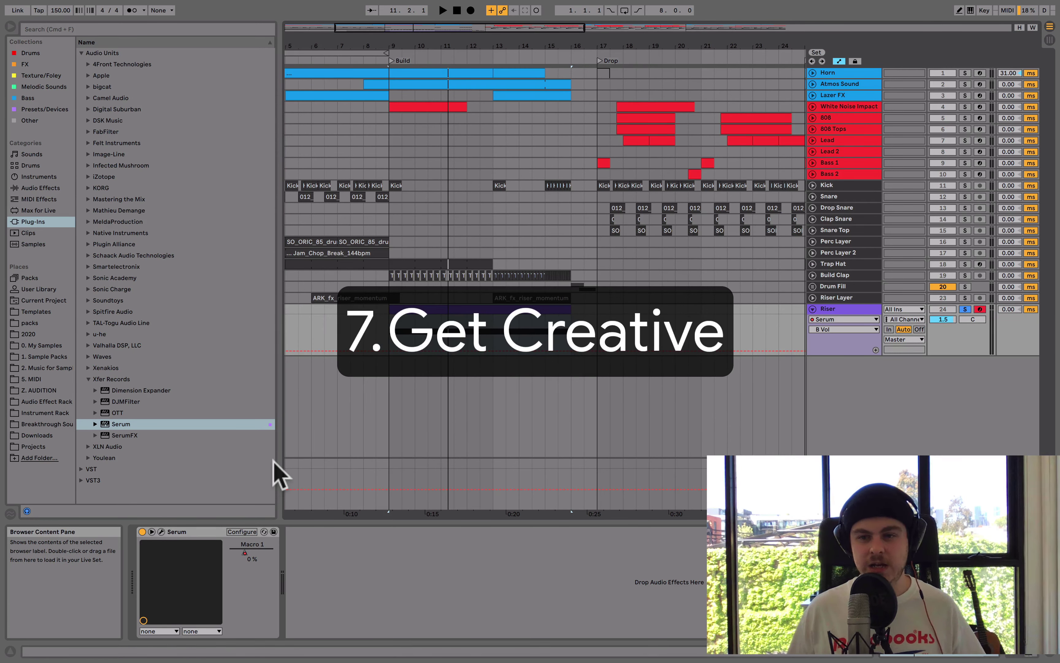
- Add the Erosion audio effect after Serum on the Riser track
left_click(160, 532)
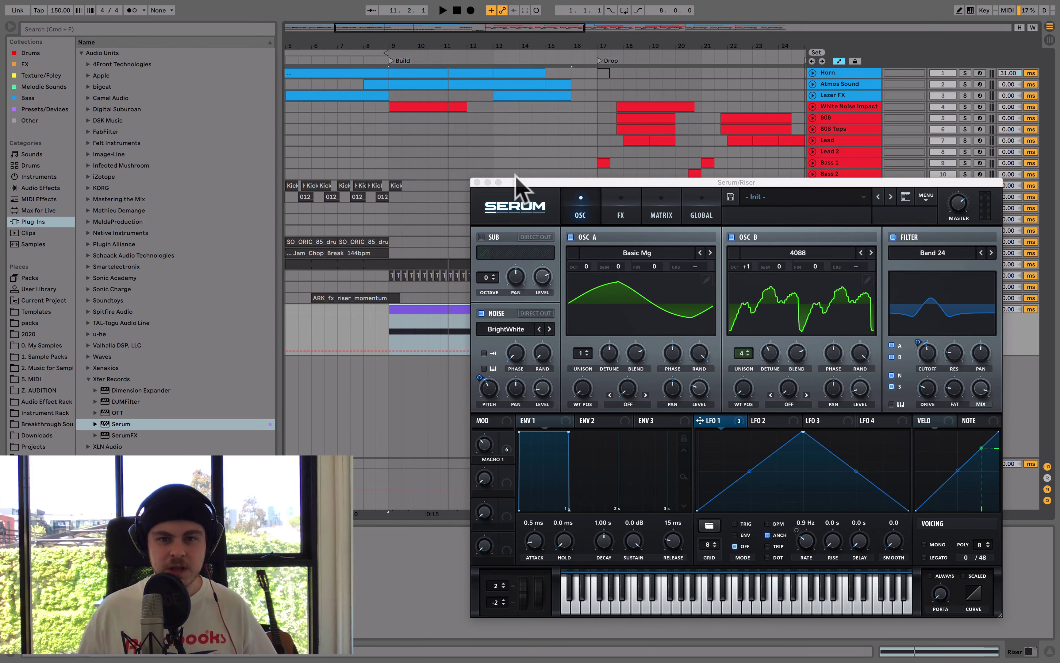
left_click(478, 181)
left_click(52, 188)
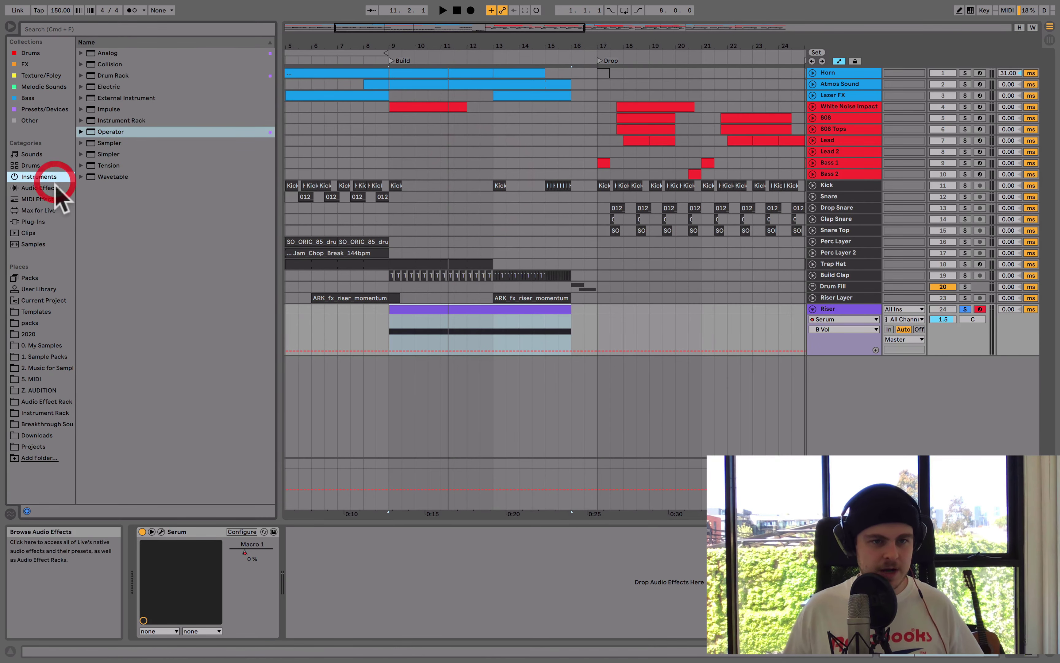
left_click_drag(113, 229, 379, 540)
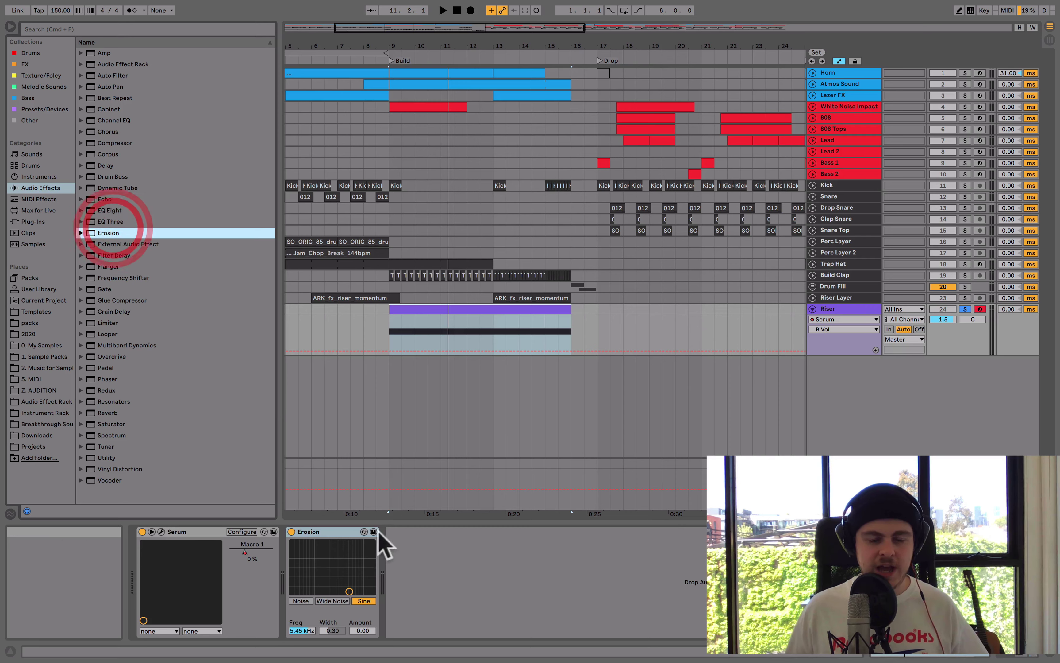
left_click(389, 350)
left_click_drag(579, 349, 569, 344)
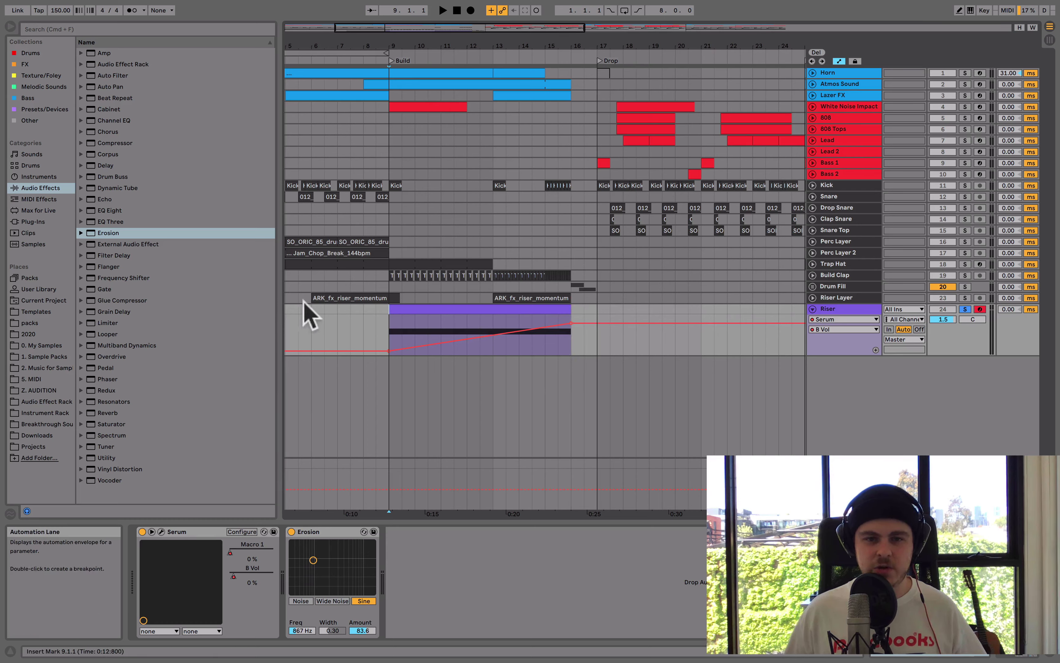
key("space")
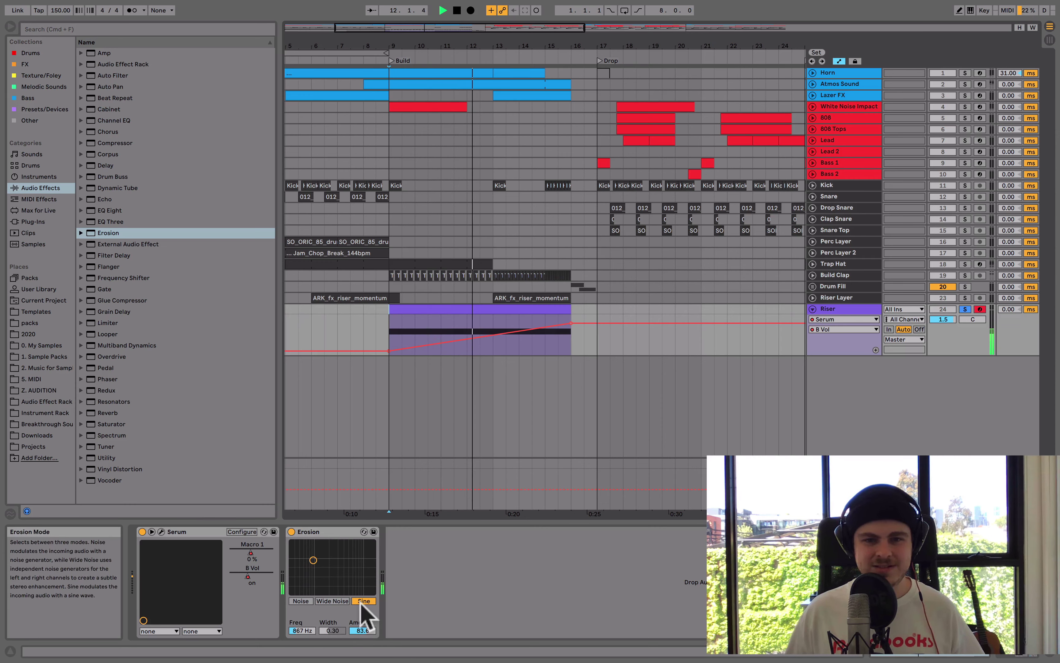
key("super+z")
key("space")
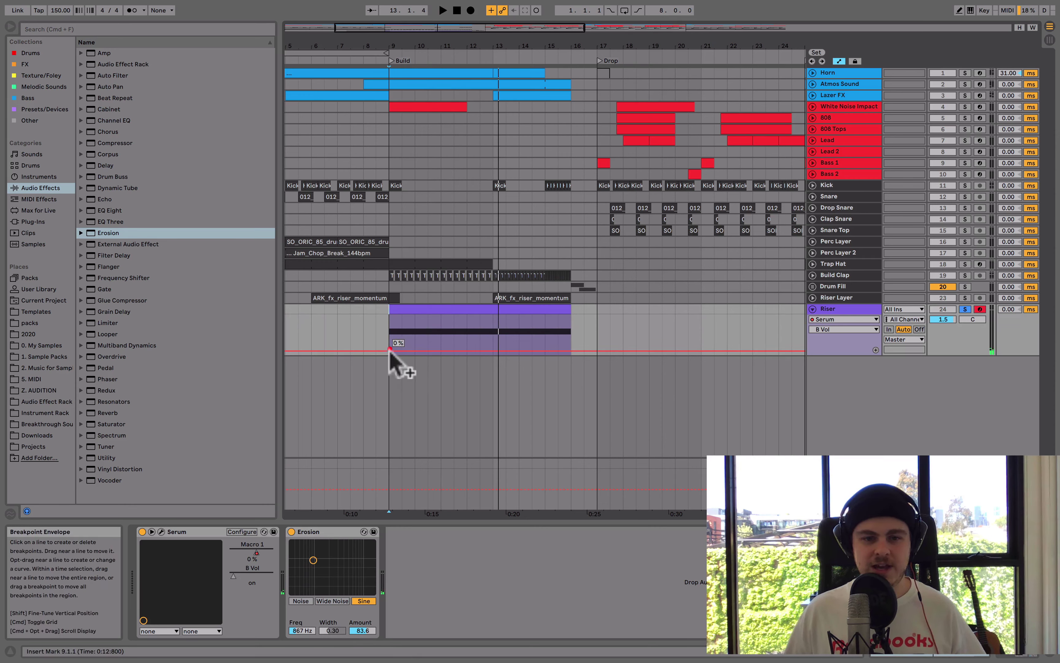
- Automate Erosion's frequency to ramp from 867 Hz up to about 10.5 kHz across the riser clip
left_click(304, 631)
left_click(389, 343)
key("space")
left_click_drag(570, 344, 570, 323)
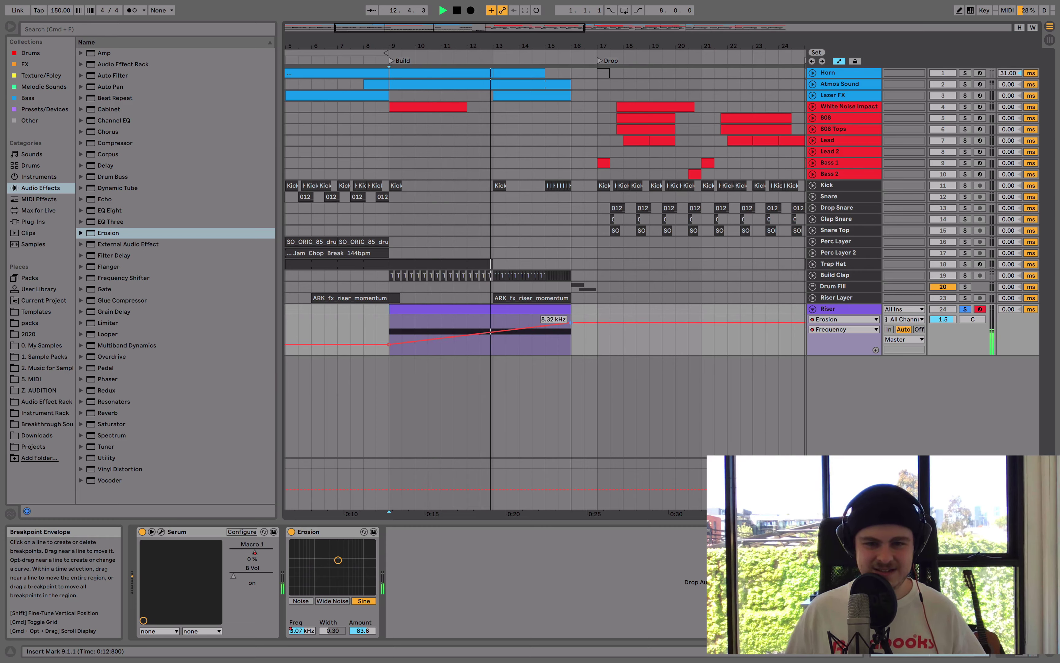
left_click_drag(571, 322, 571, 320)
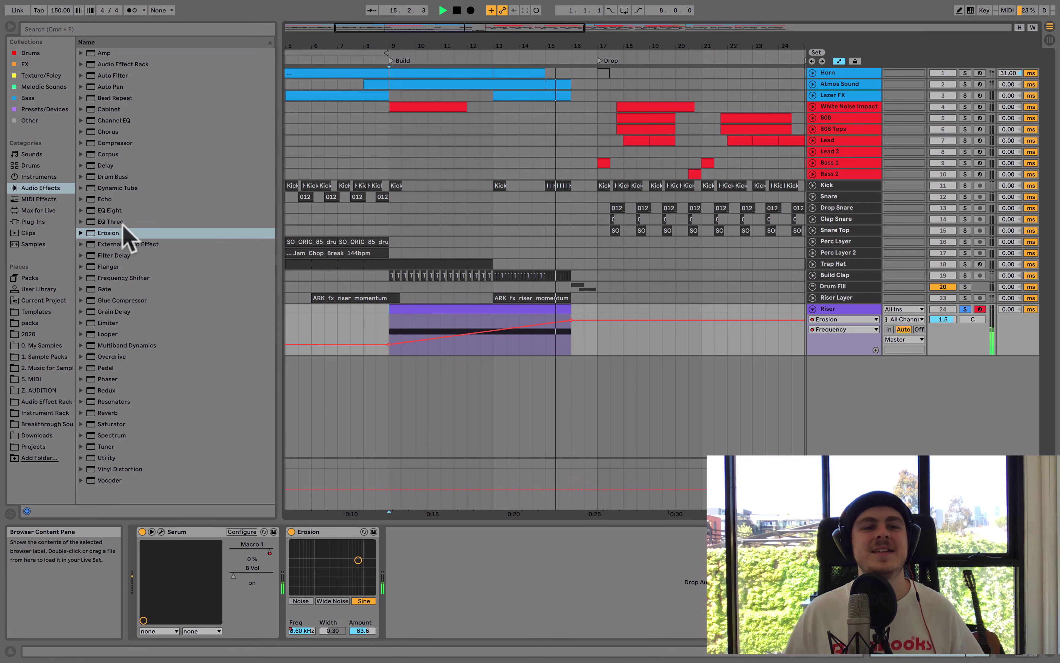
- Add a high-pass Auto Filter and automate its frequency in an upward-bowed ramp from 67.7 Hz to about 1.97 kHz over the riser clip
double_click(113, 75)
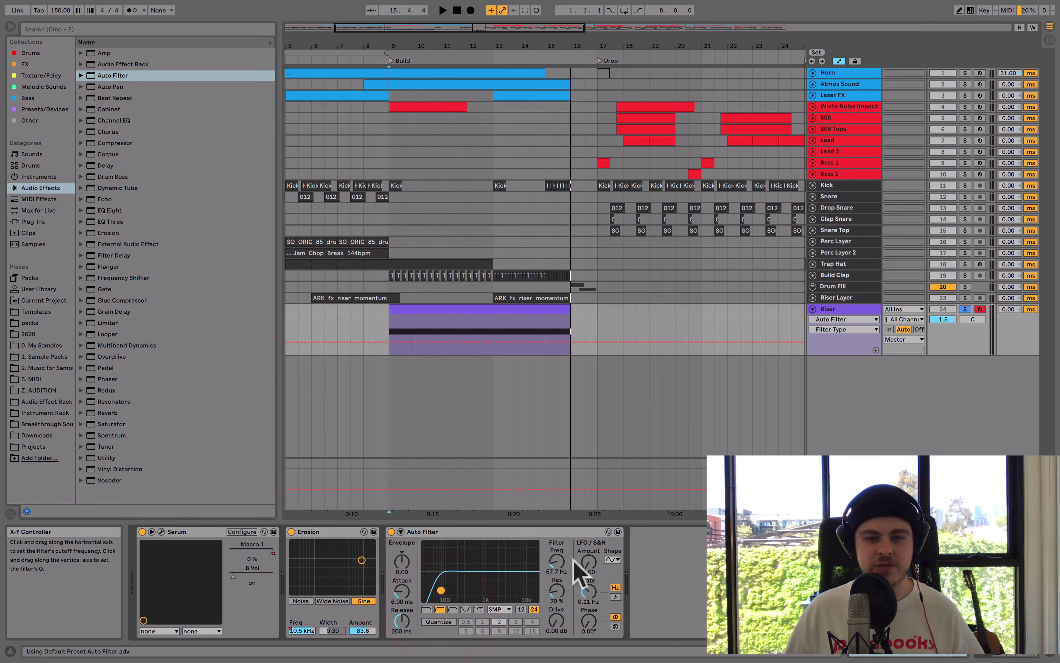
left_click(390, 350)
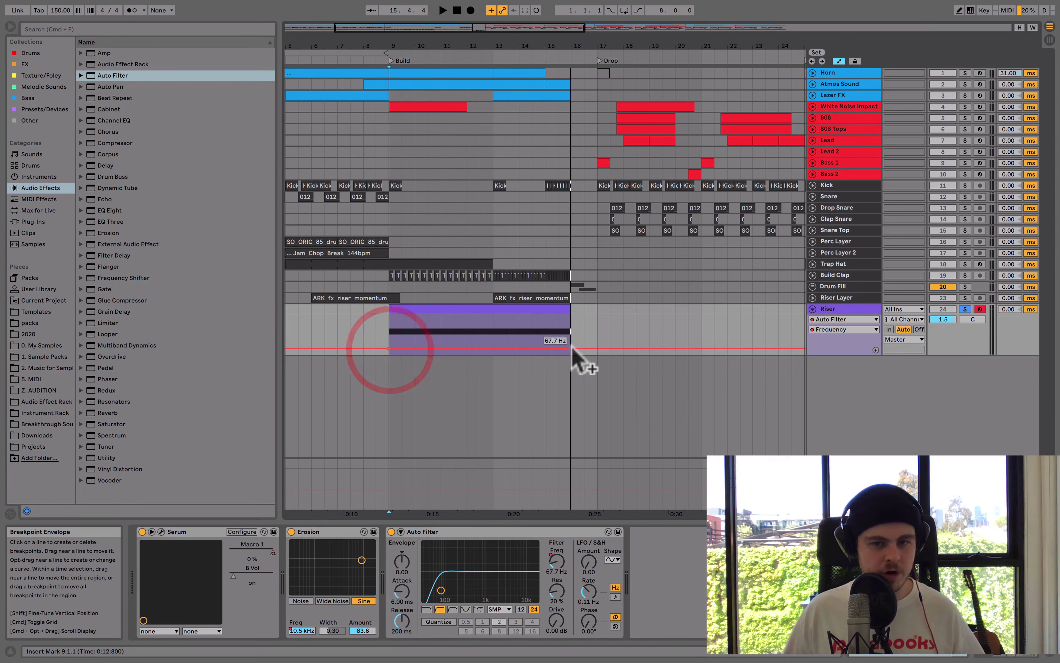
left_click_drag(571, 349, 571, 331)
key("space")
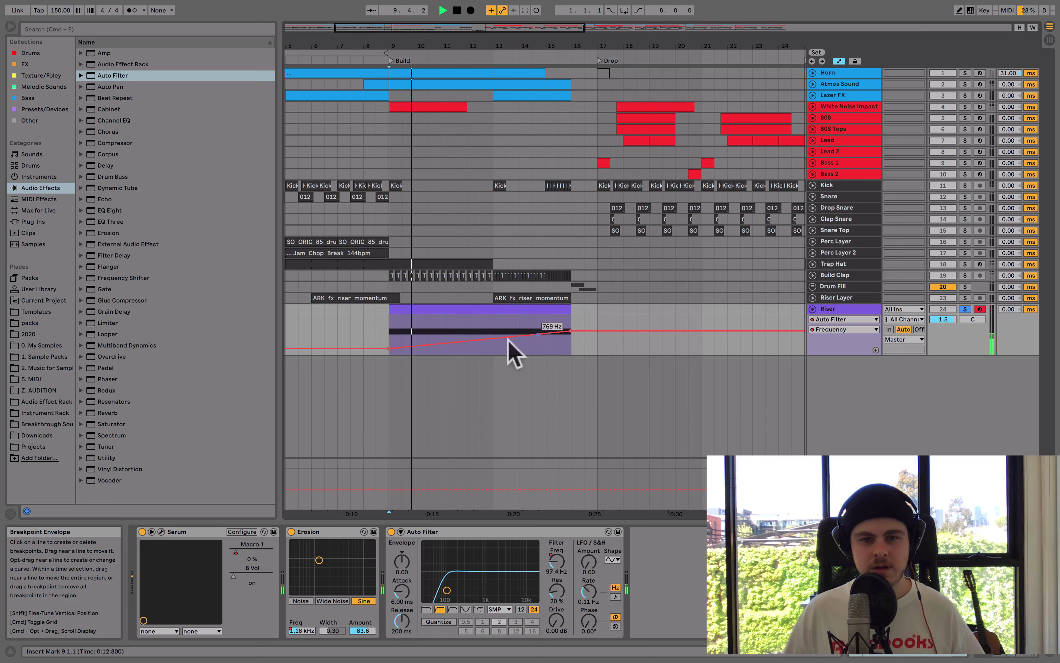
left_click_drag(475, 340, 478, 336)
left_click_drag(571, 330, 571, 328)
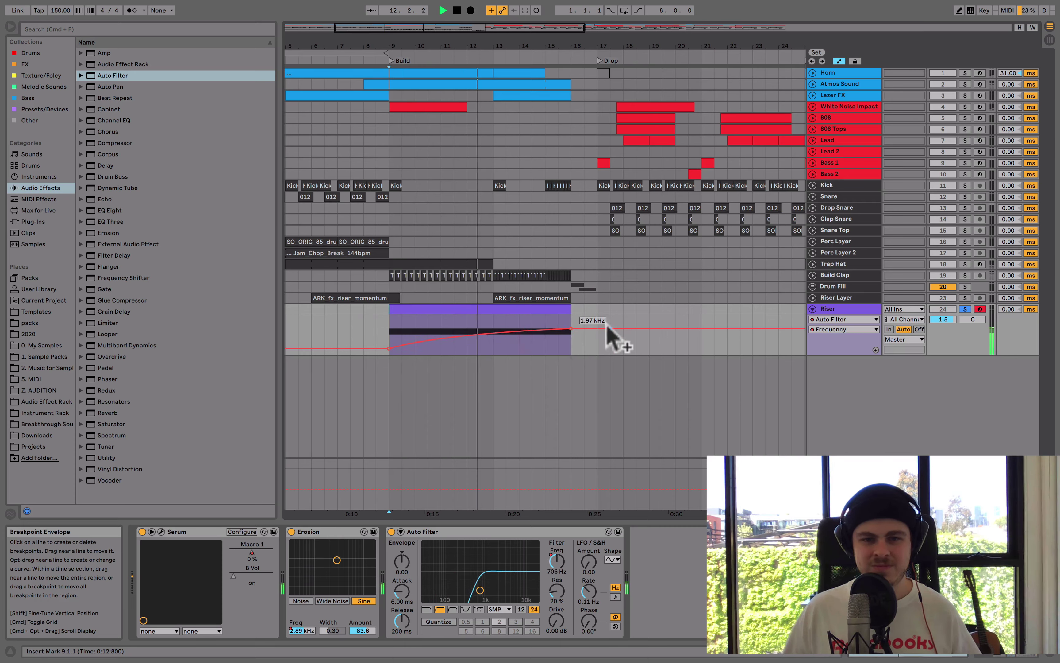
- Set the Riser track's volume to 3.9 dB while playing the Build against the full mix
left_click(946, 319)
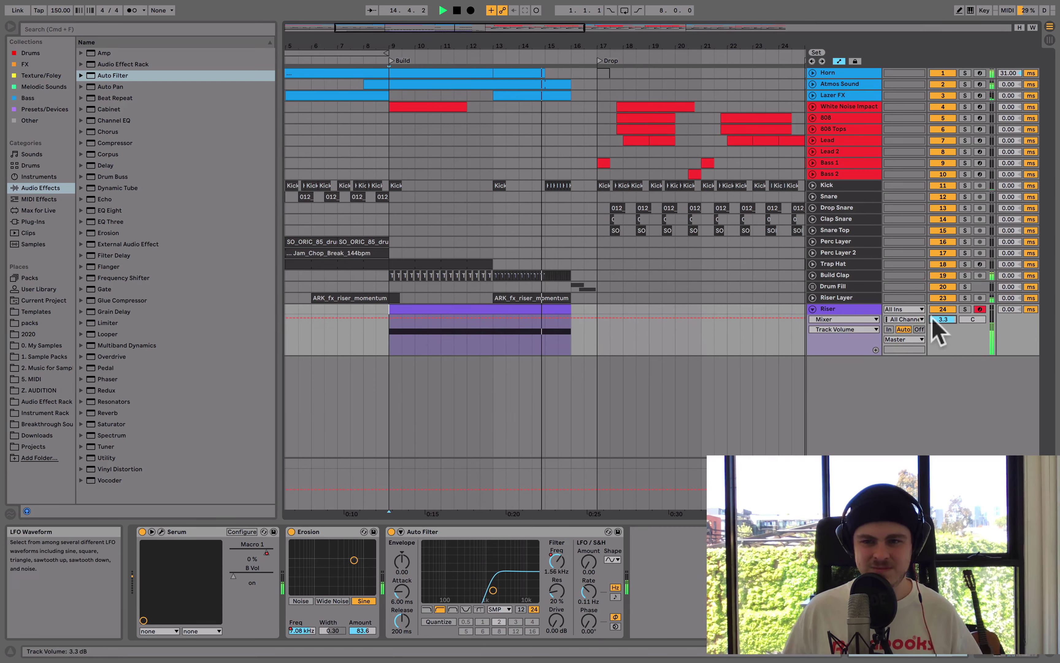
left_click_drag(945, 317, 940, 319)
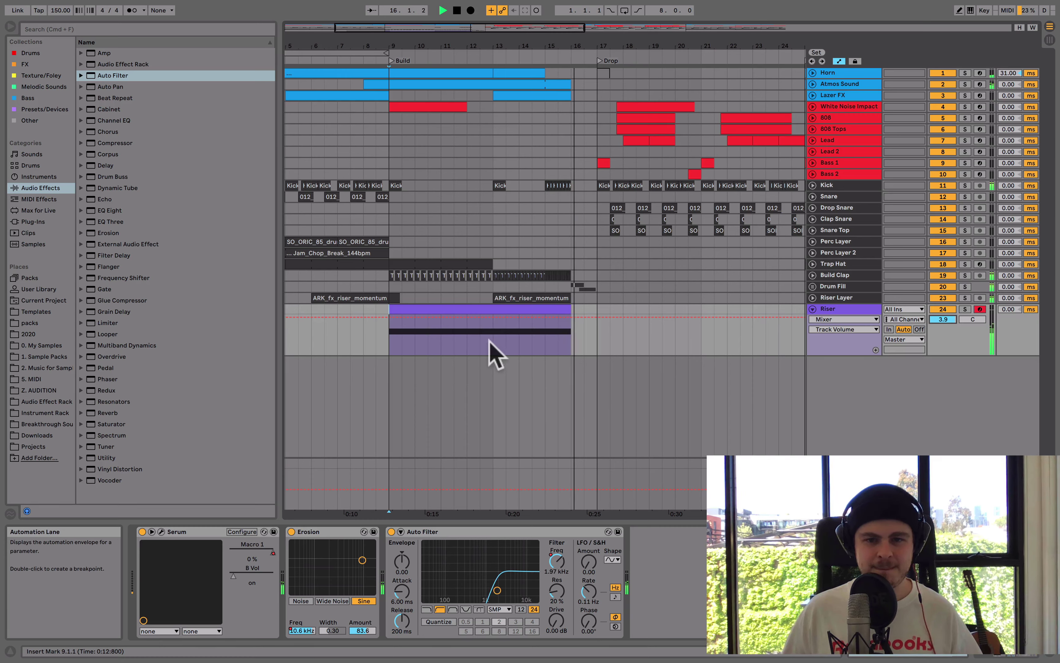
left_click(475, 344)
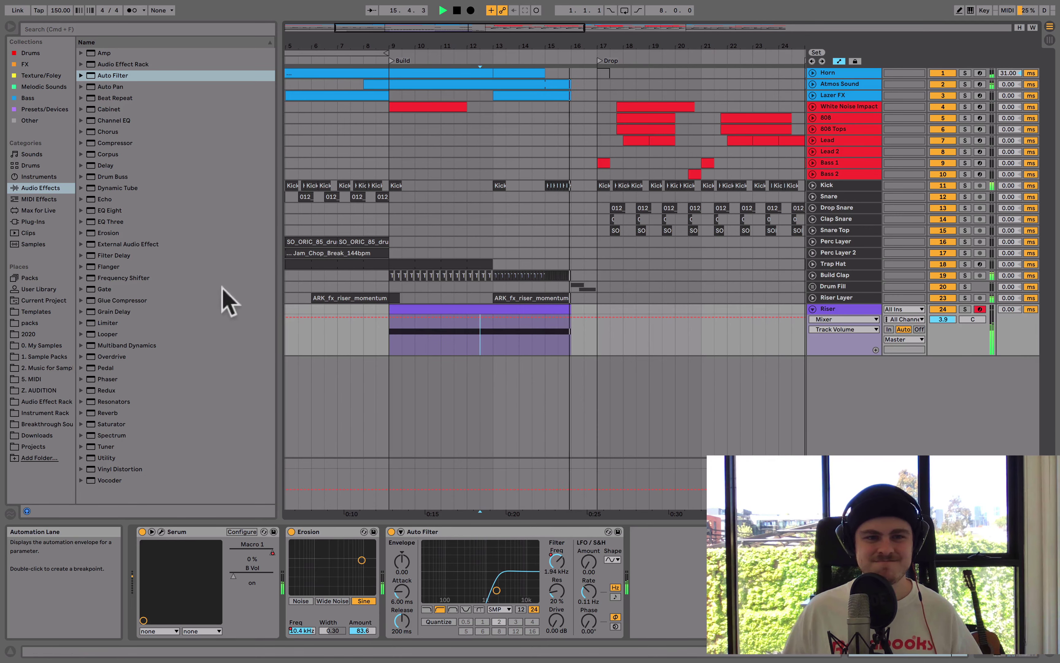
key("space")
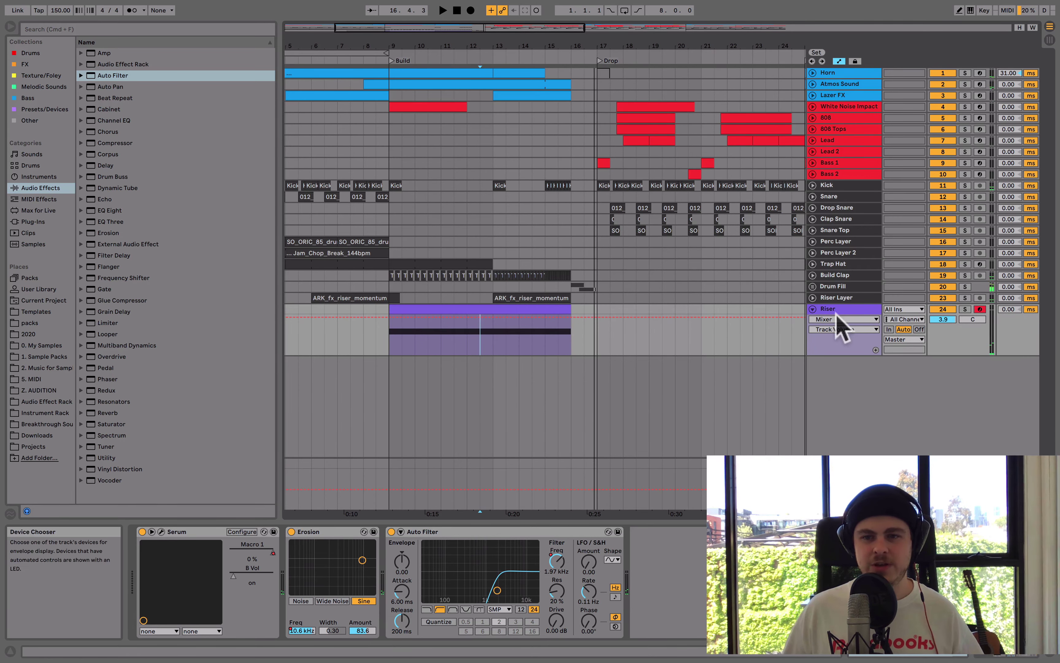
- Freeze the Riser track and copy its frozen clip with the tail to bar 9 of a new audio track beneath it
right_click(832, 309)
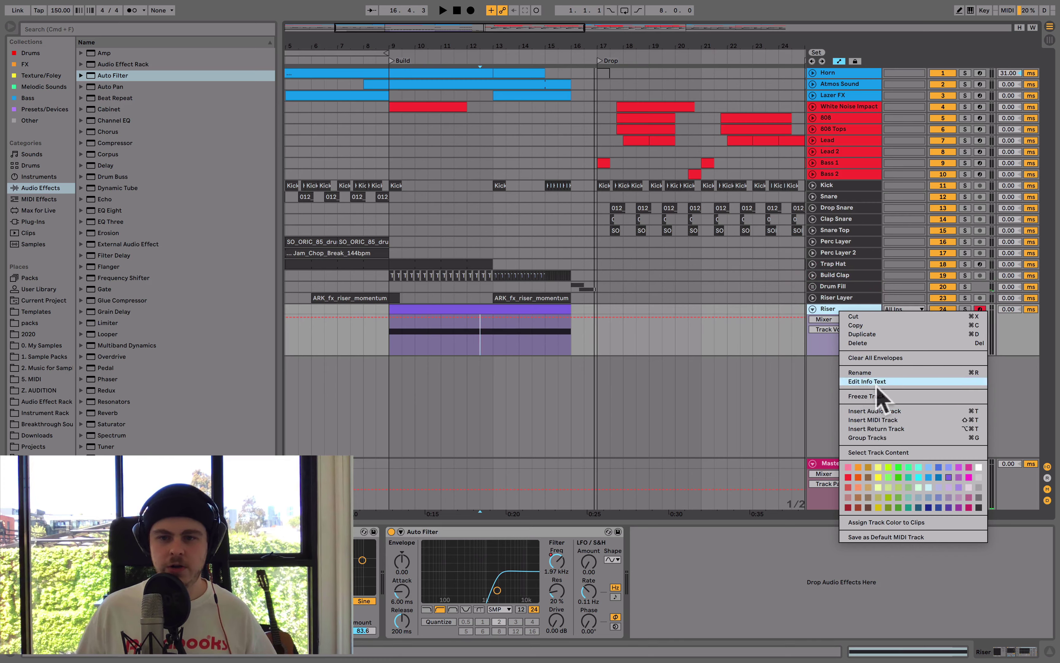
left_click(864, 397)
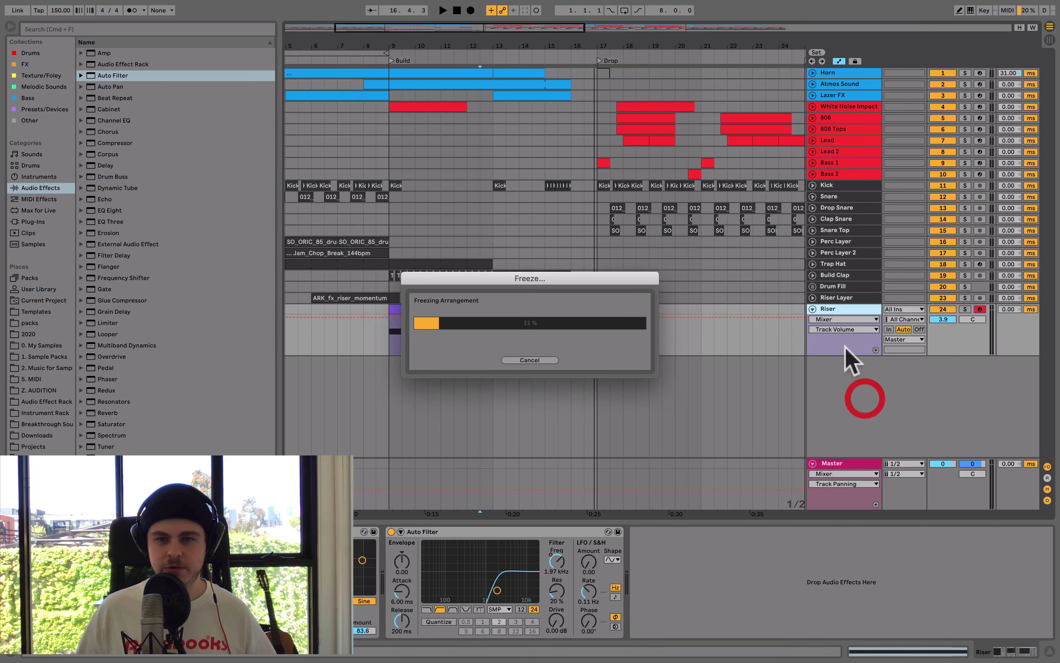
left_click(845, 312)
key("super+t")
left_click(523, 308)
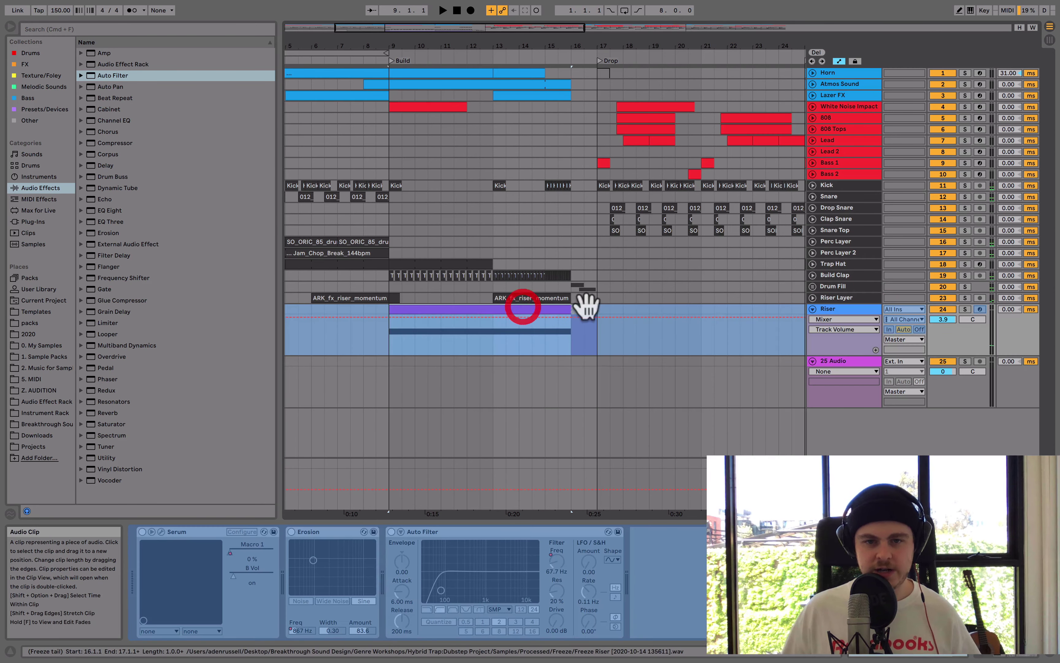
left_click(586, 307, "shift")
left_click(385, 361)
key("super+v")
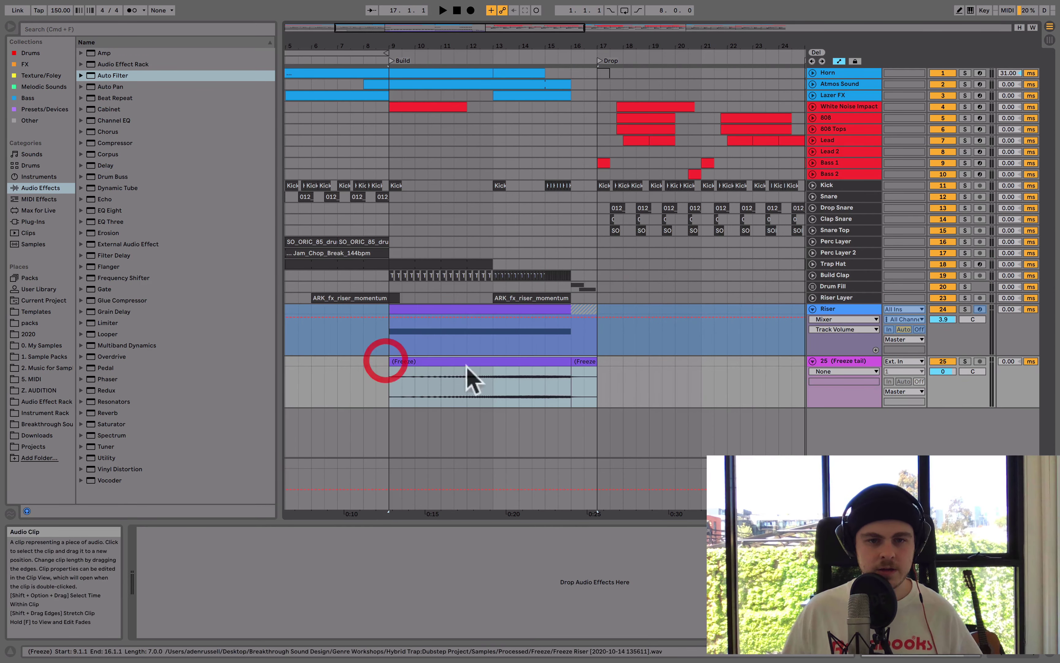
- Mute the Riser track and play the new frozen-audio track soloed
left_click(942, 308)
left_click(965, 361)
key("space")
- Consolidate the frozen riser clip and its freeze tail into one audio clip
left_click(541, 362)
left_click(575, 361, "shift")
key("super+j")
key("Return")
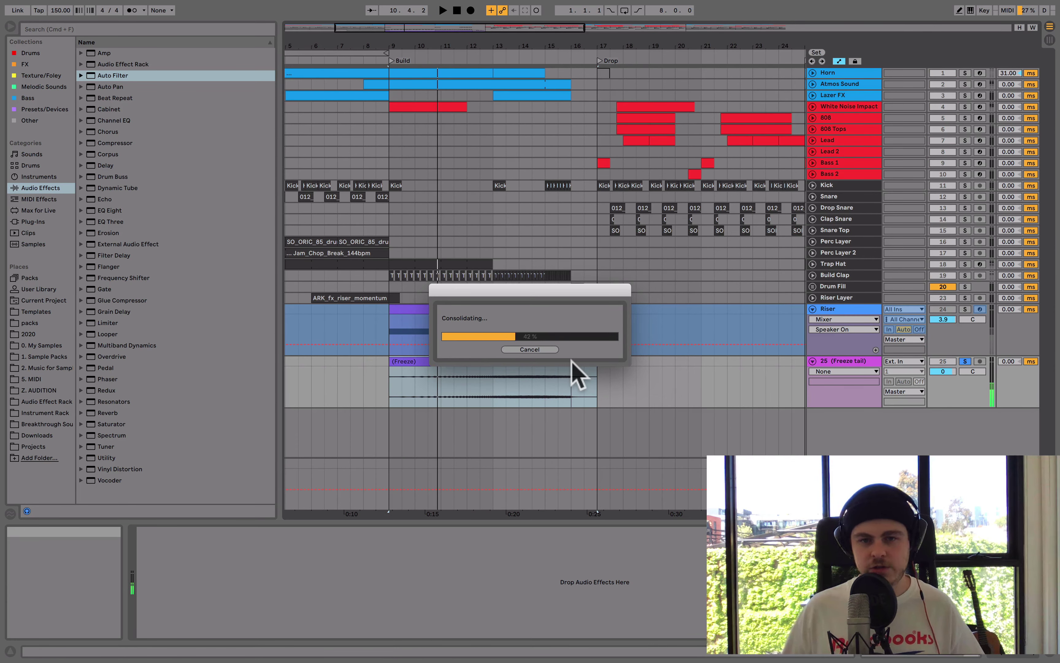
- Set the consolidated clip's Beats warp to preserve 1/16 with transient looping off and a transient envelope of 46, and audition it
double_click(566, 363)
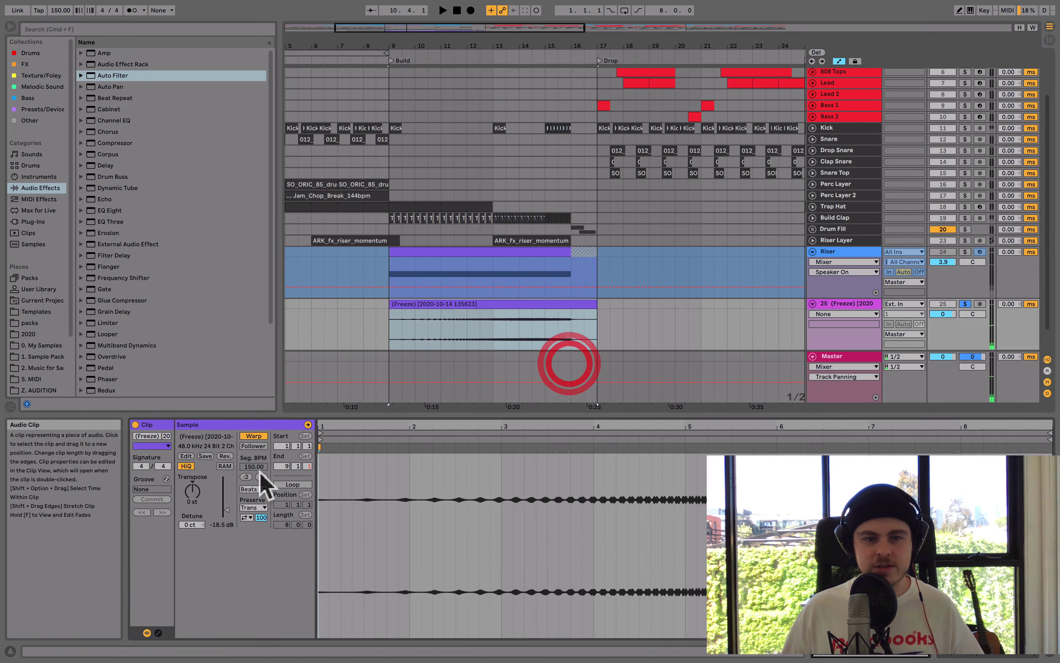
left_click(250, 517)
left_click(254, 507)
left_click(252, 552)
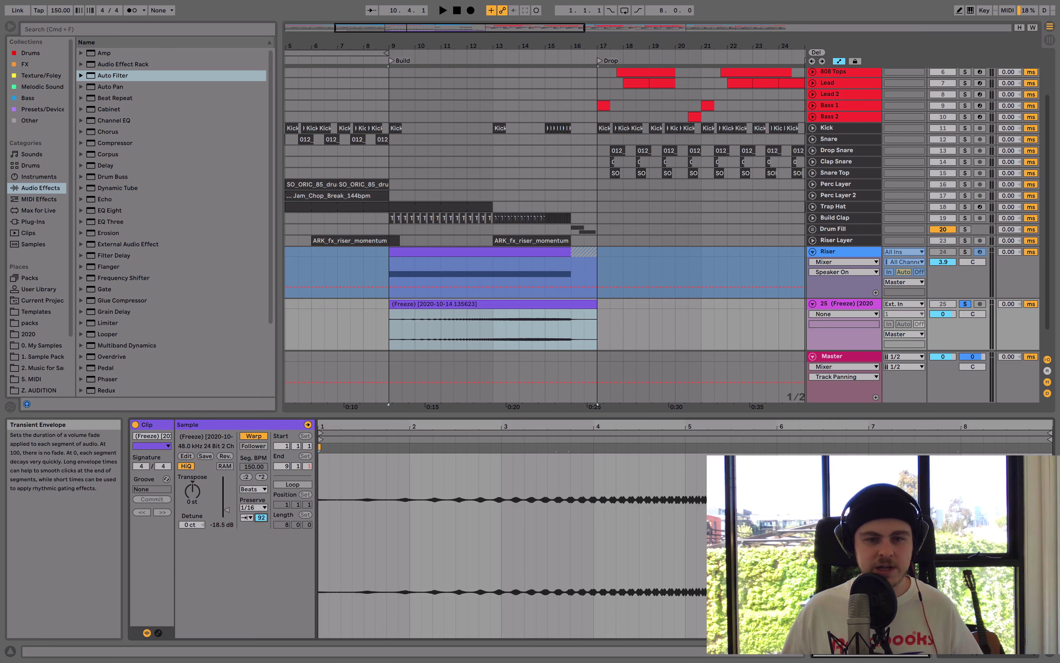
left_click_drag(262, 517, 261, 519)
key("space")
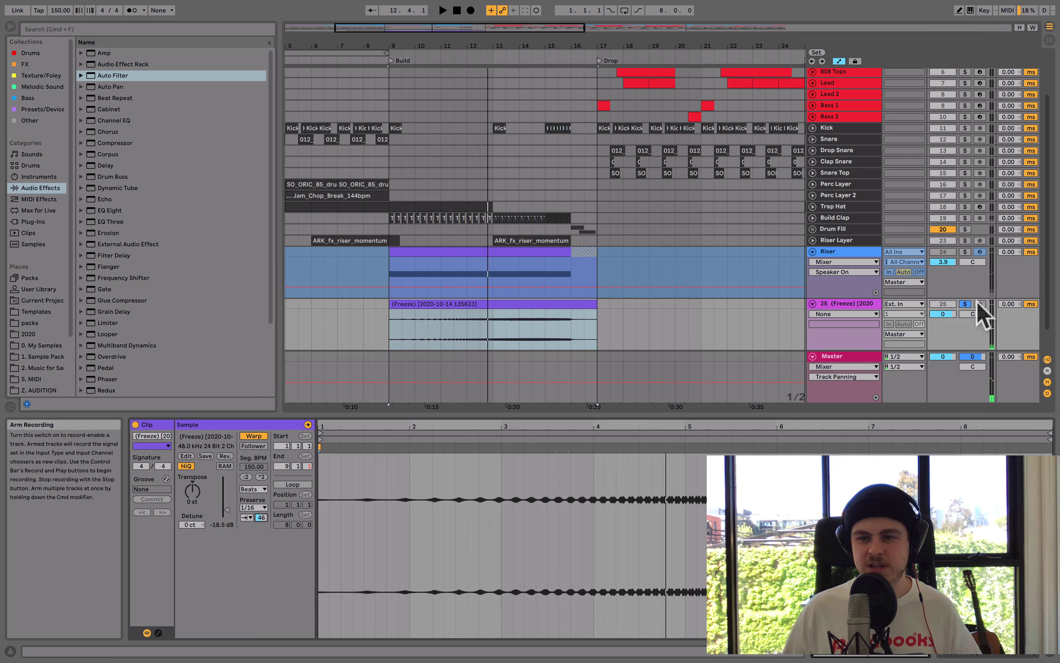
- Balance the frozen-audio riser track against the full mix by setting its volume to 3.5 dB
key("space")
left_click_drag(942, 314, 943, 305)
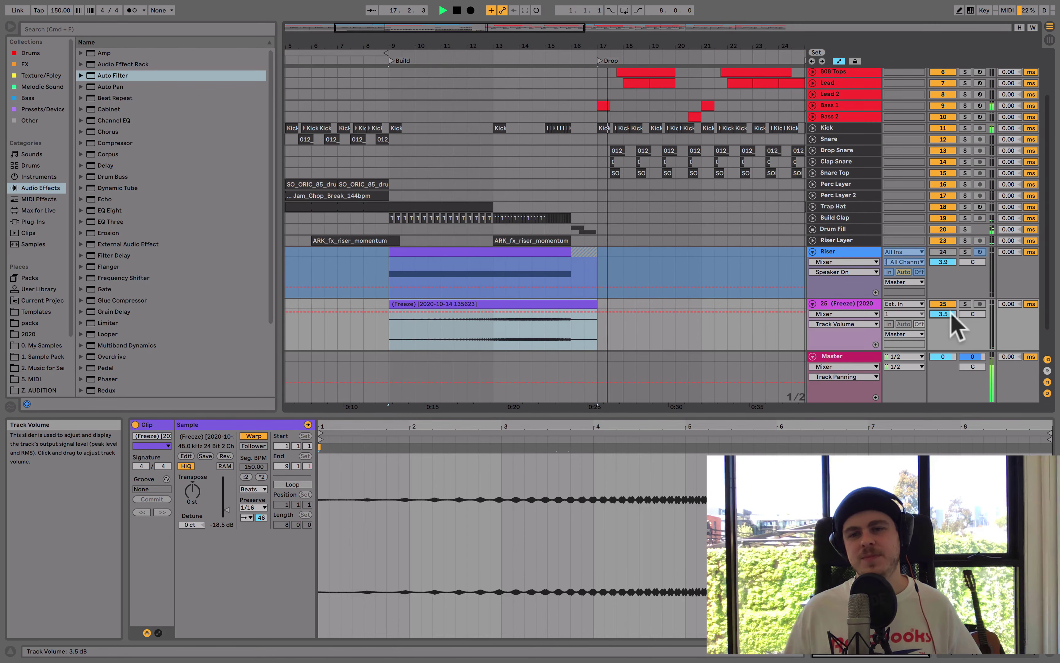
key("space")
- Unfreeze the original Riser track, solo it and play its MIDI clip
scroll(776, 279, "down", 2)
left_click(837, 278)
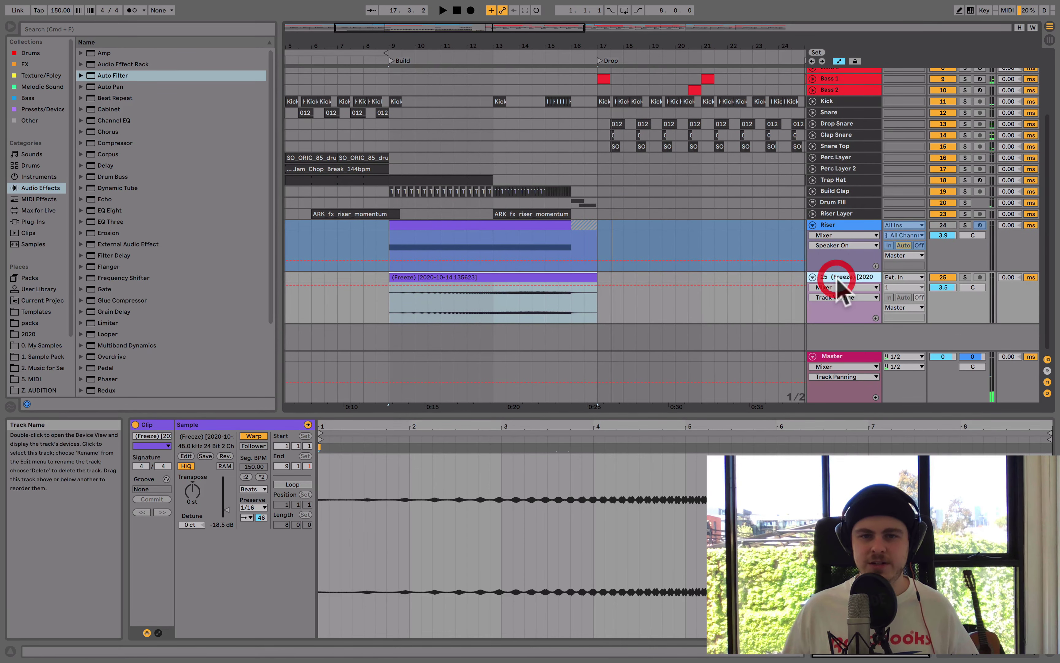
right_click(862, 225)
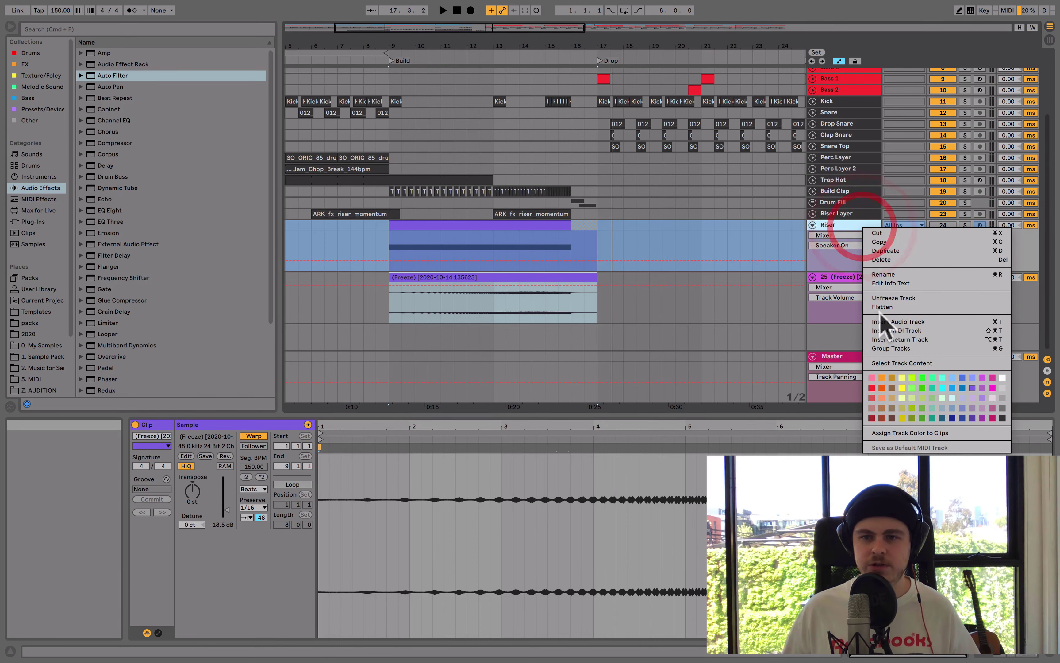
left_click(883, 298)
left_click(965, 225)
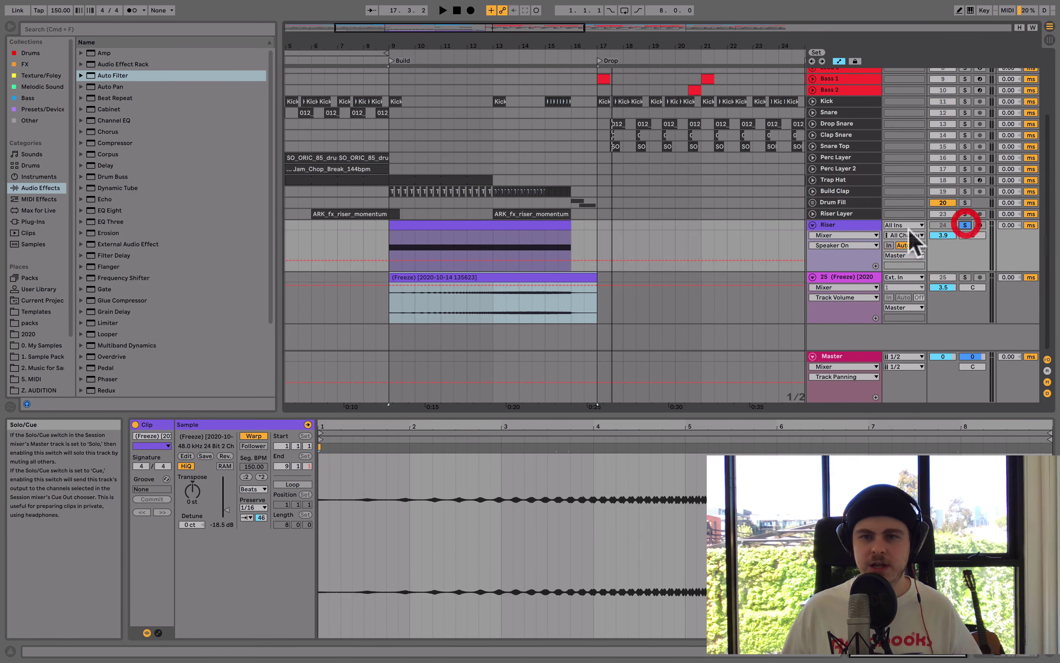
left_click(540, 226)
key("space")
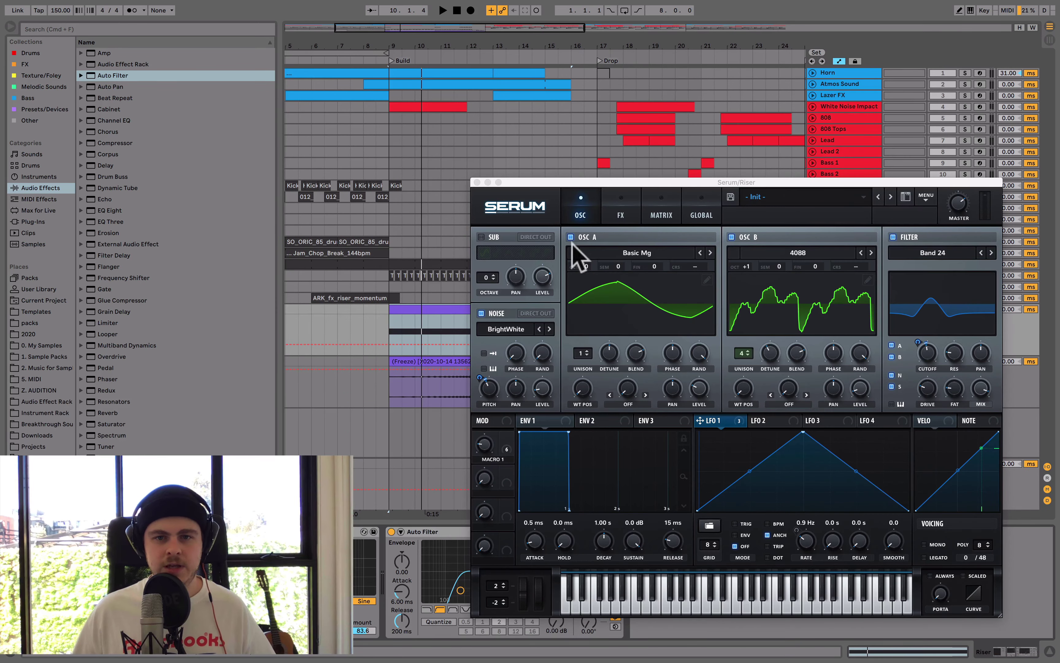
- Turn off oscillators A and B in the Riser's Serum so only the noise oscillator plays
left_click(569, 243)
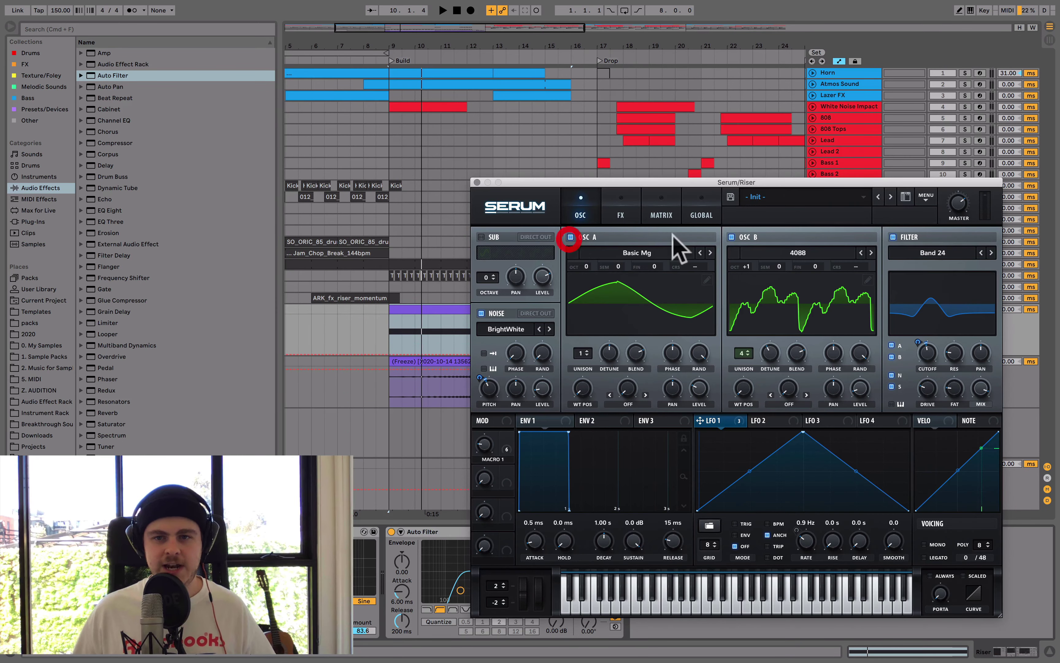
left_click(731, 237)
left_click(570, 237)
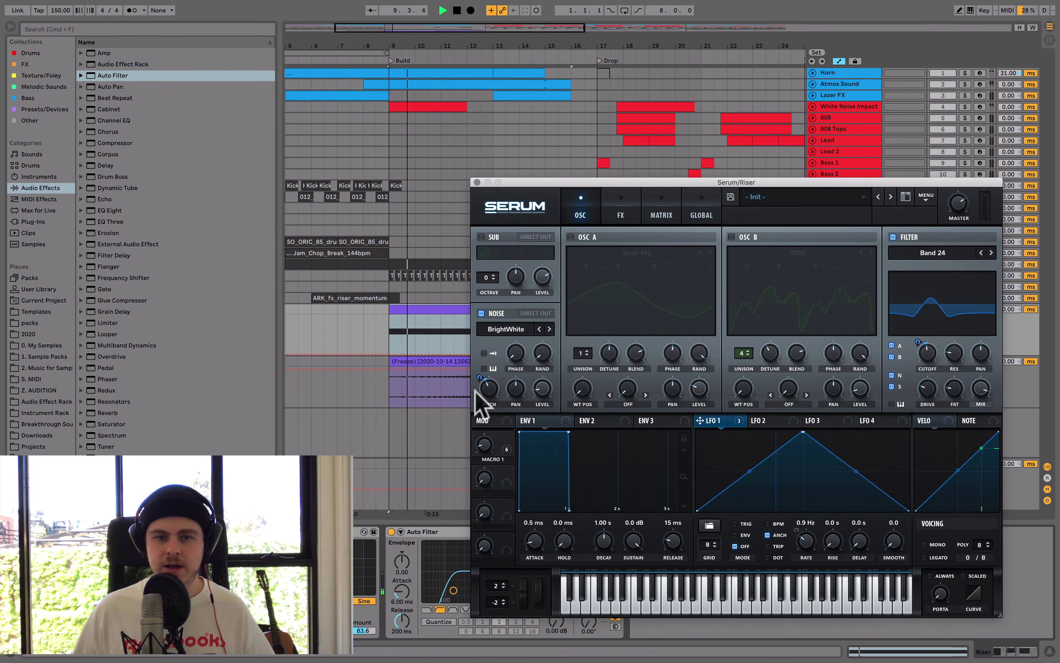
key("space")
- Adjust Serum's noise pitch, filter mix and filter cutoff while auditioning the noise riser
left_click_drag(489, 389, 497, 377)
left_click_drag(978, 388, 991, 298)
key("space")
key("space")
left_click_drag(929, 353, 931, 344)
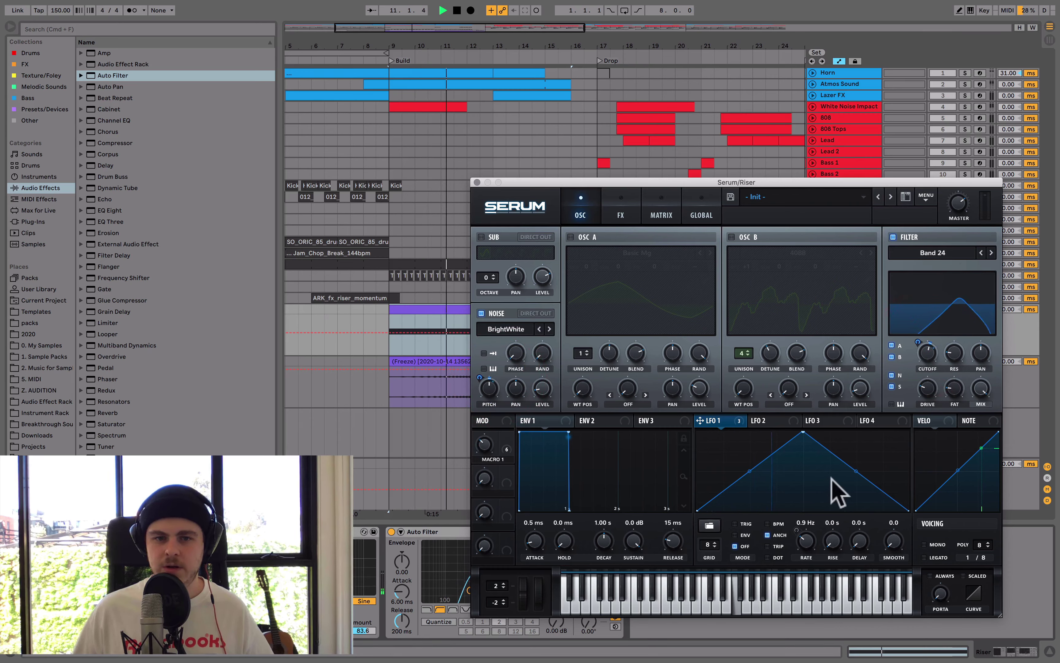
- Lower the outputs of LFO 1's Mast.Tun and Noise Pitch modulations in Serum's matrix and close the Serum window
left_click(614, 210)
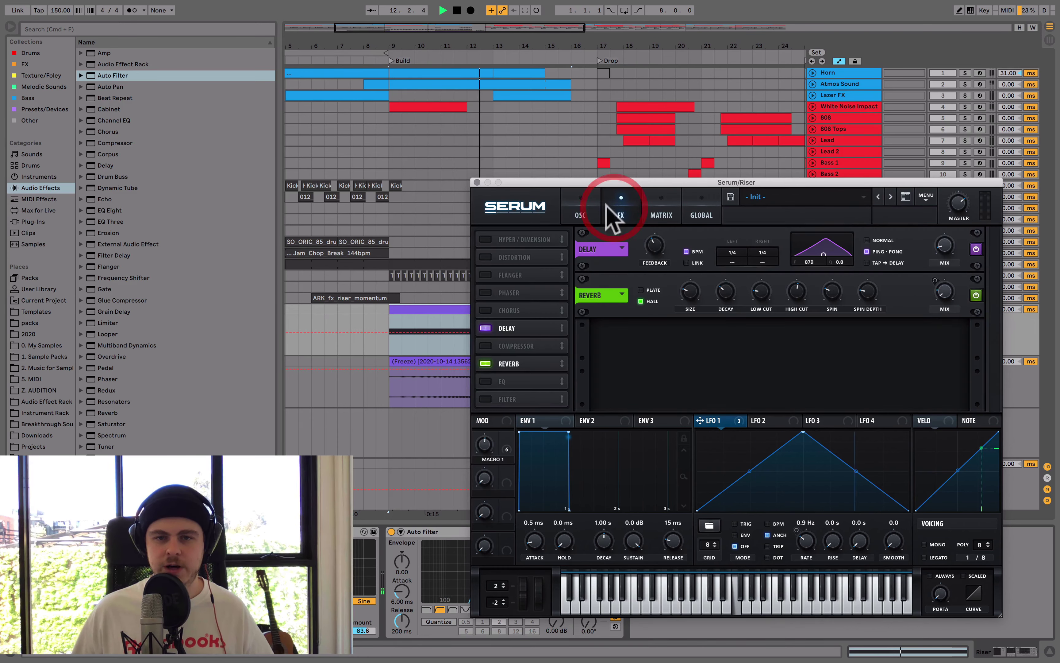
left_click(592, 210)
left_click(668, 205)
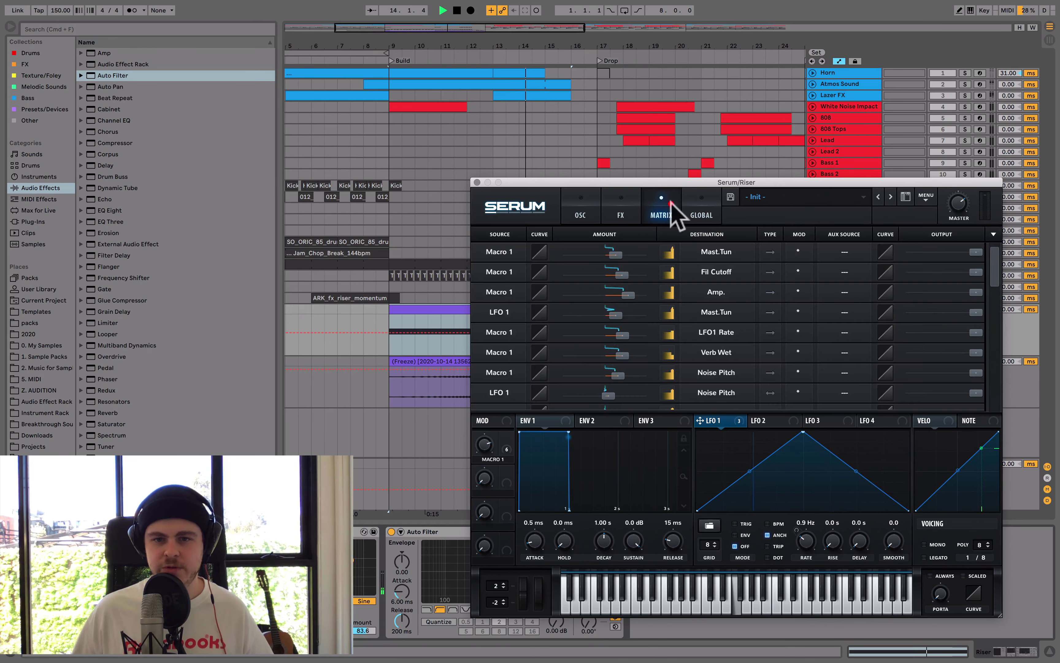
key("space")
left_click_drag(976, 312, 941, 325)
left_click_drag(974, 393, 926, 396)
key("space")
left_click(479, 181)
key("space")
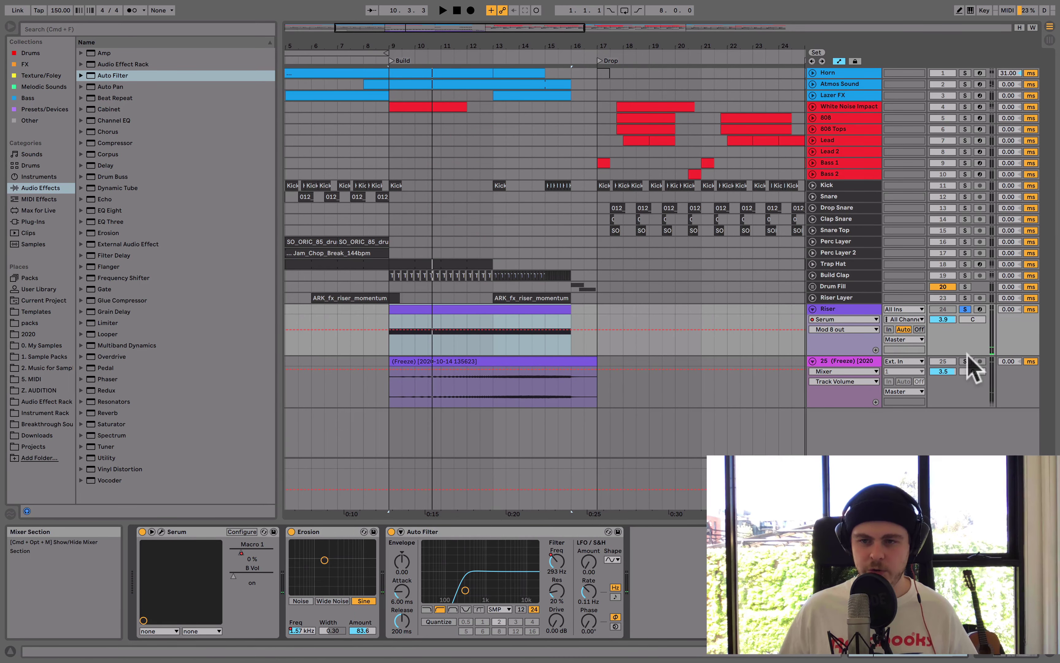
- Solo the frozen-audio track alongside the Riser and set the Riser's volume to 4.9 dB during playback
left_click(965, 361)
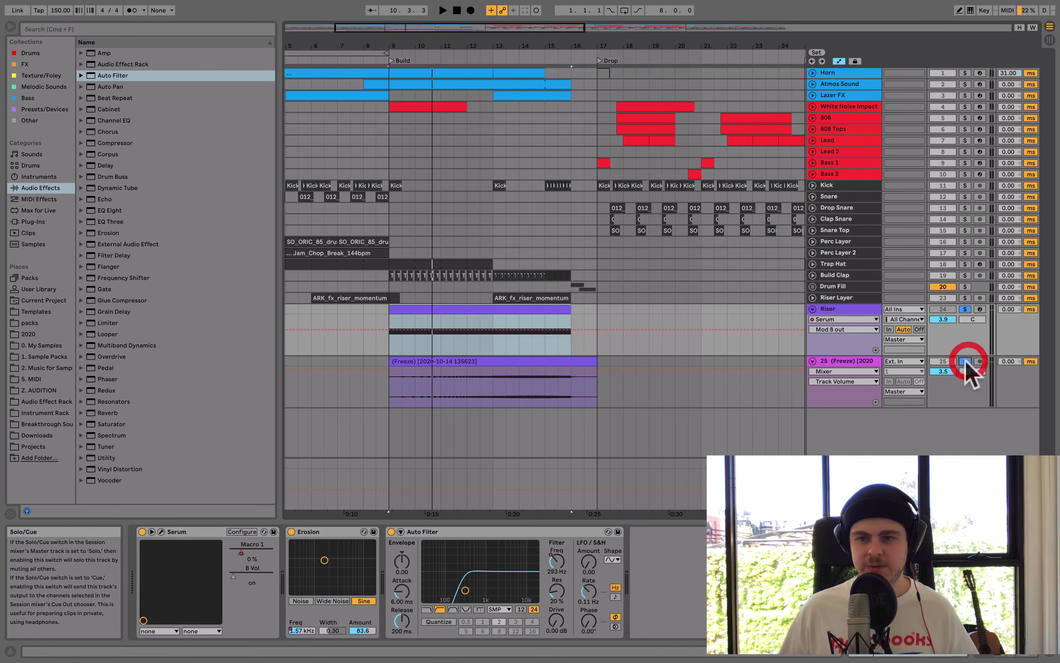
key("space")
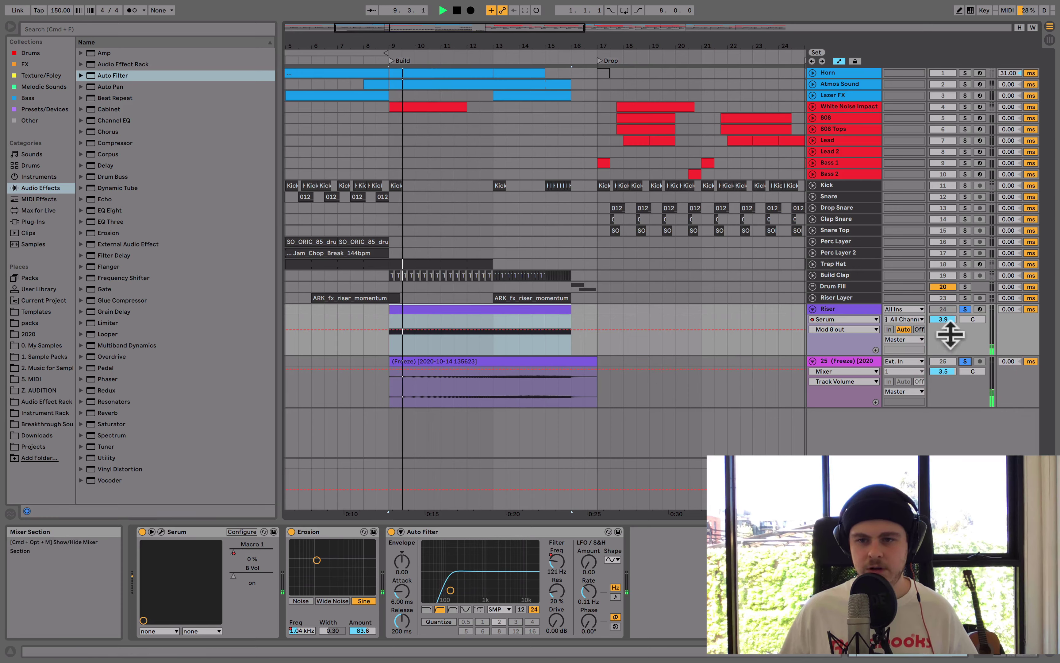
left_click(943, 320)
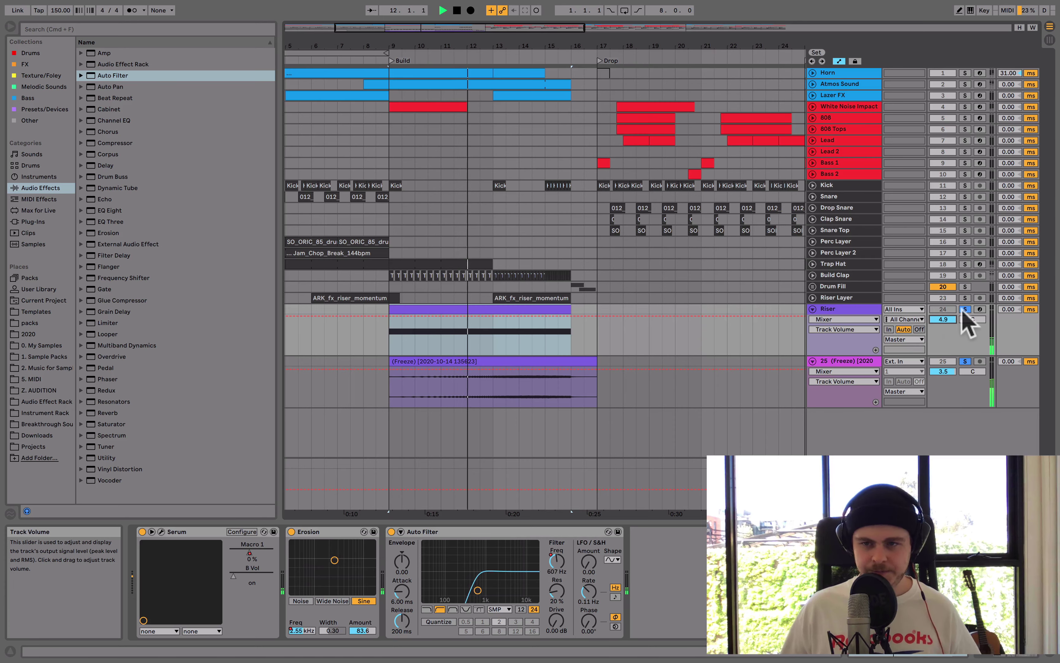
- Audition the Riser Layer track together with both soloed risers, stop playback and clear the solos
left_click(965, 298)
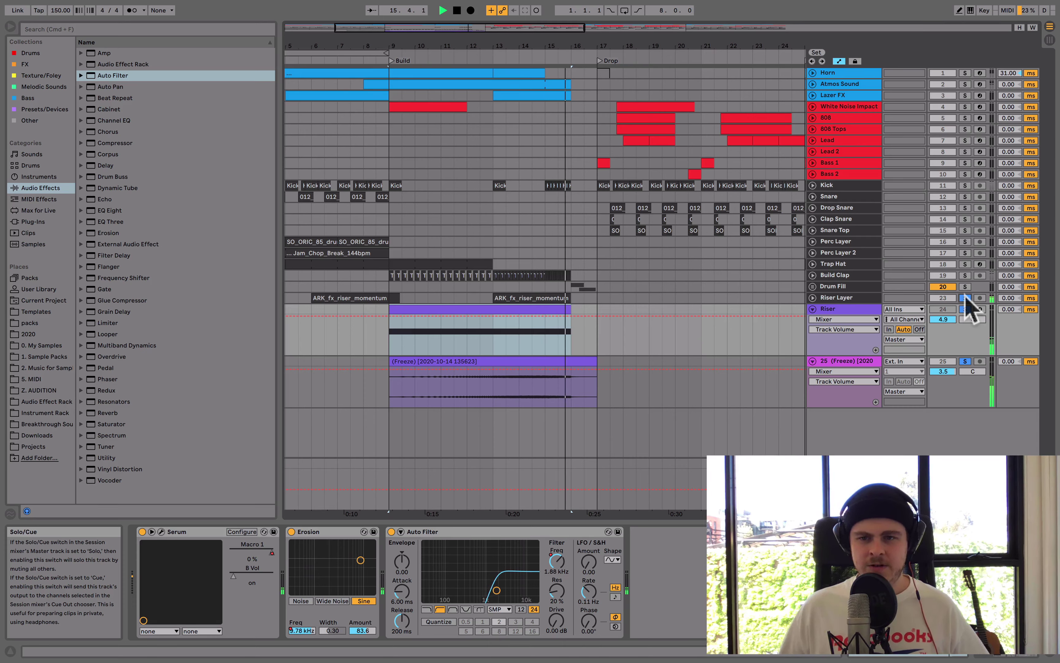
key("space")
left_click(965, 297)
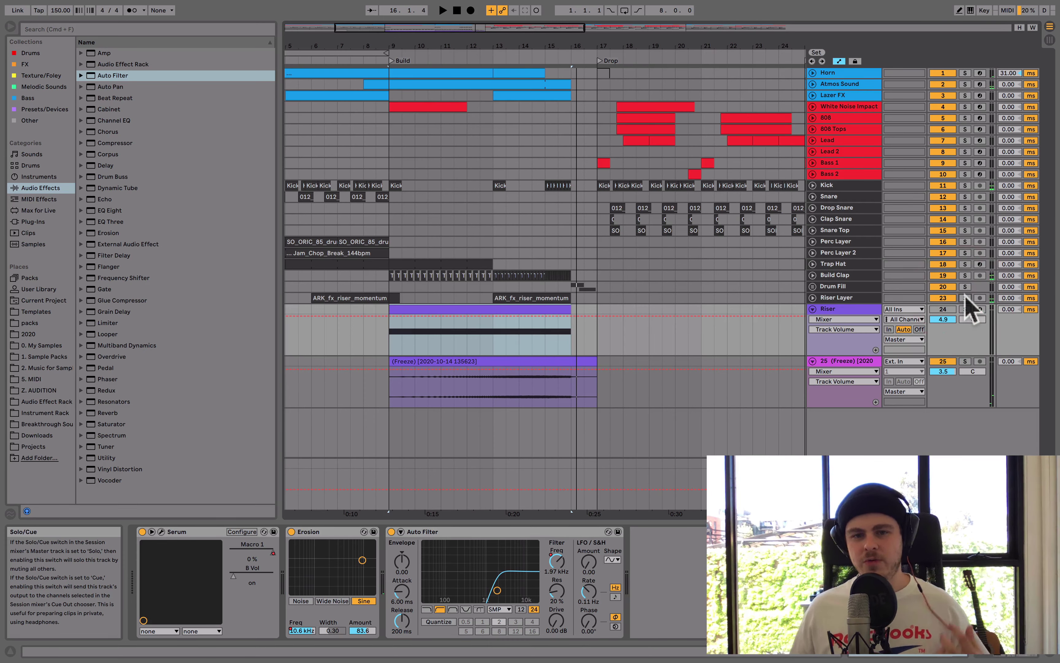